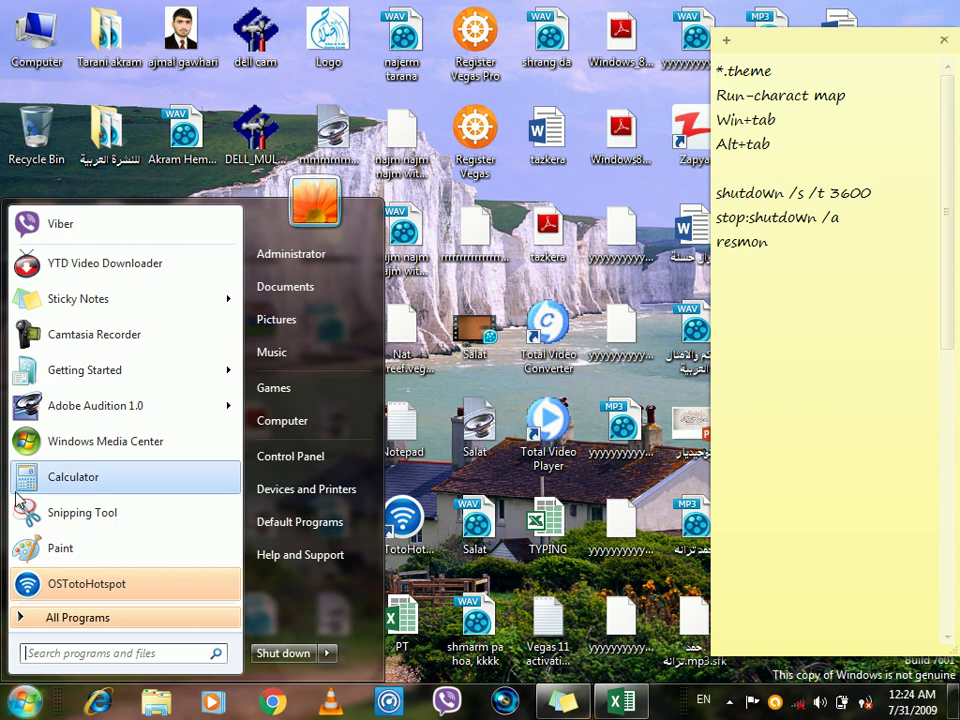
- Search all drives in Computer for *.theme files and close the results window
click(266, 431)
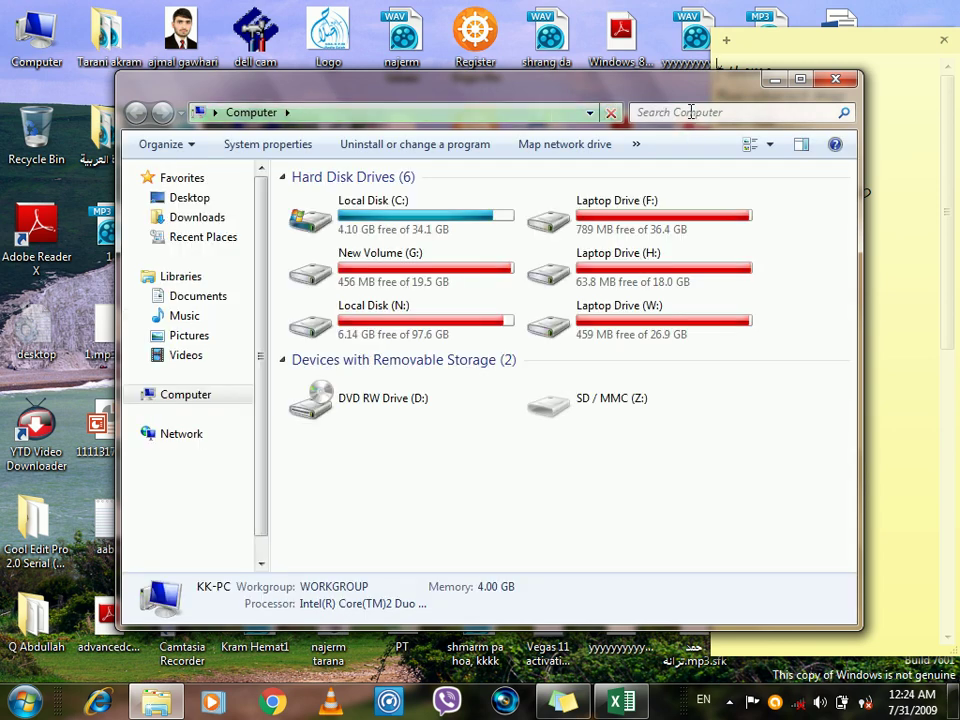
click(24, 699)
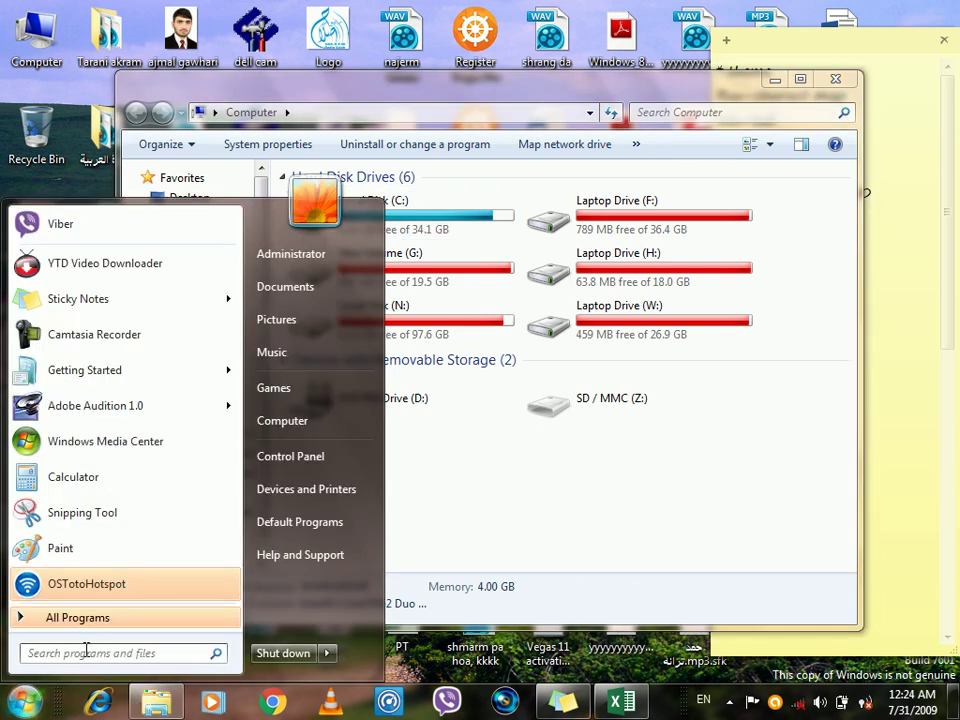
click(689, 111)
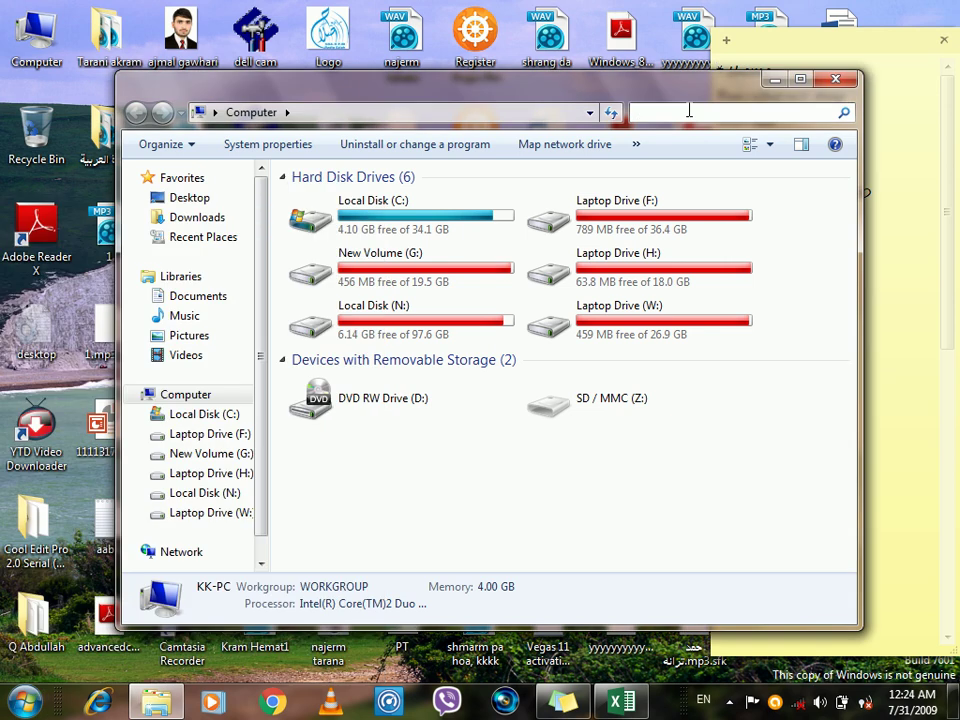
text(*.theme)
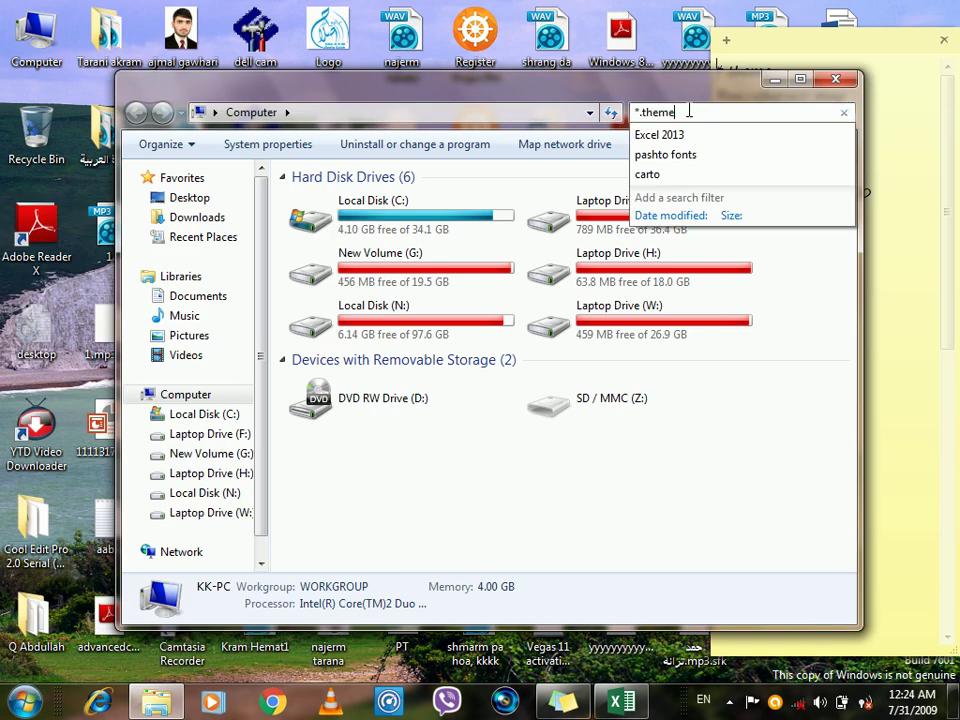
key(Return)
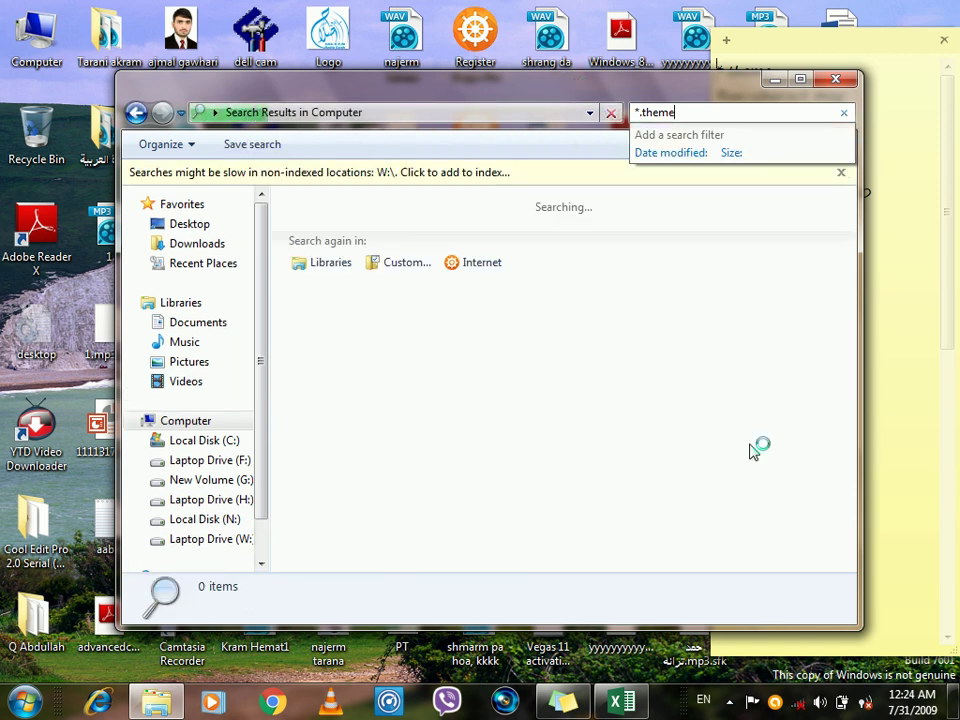
click(369, 673)
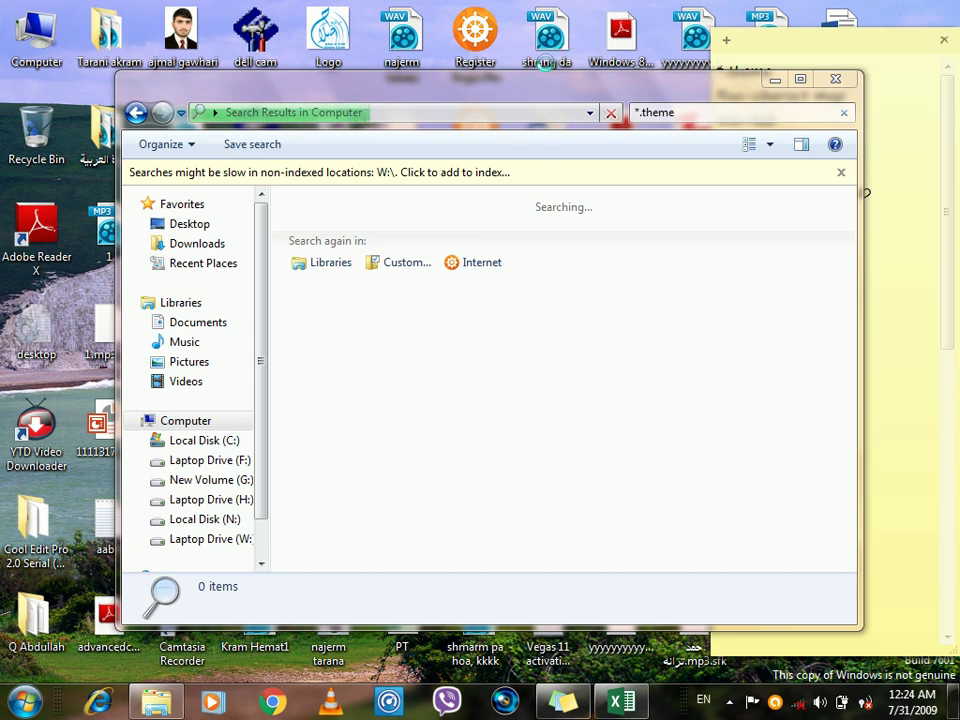
drag(530, 90, 520, 110)
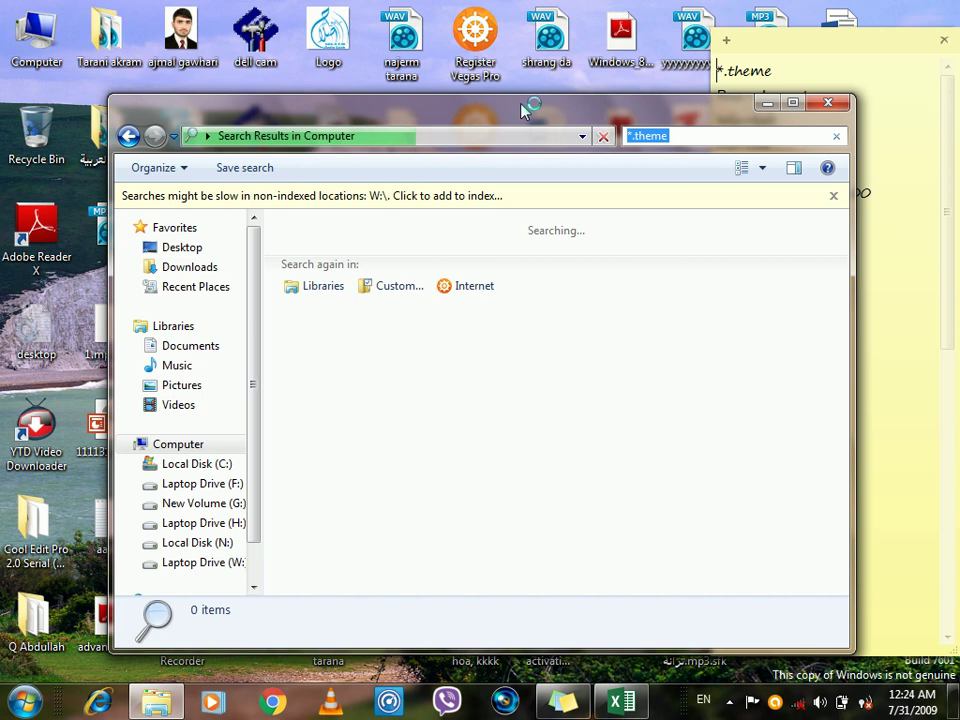
drag(520, 110, 541, 93)
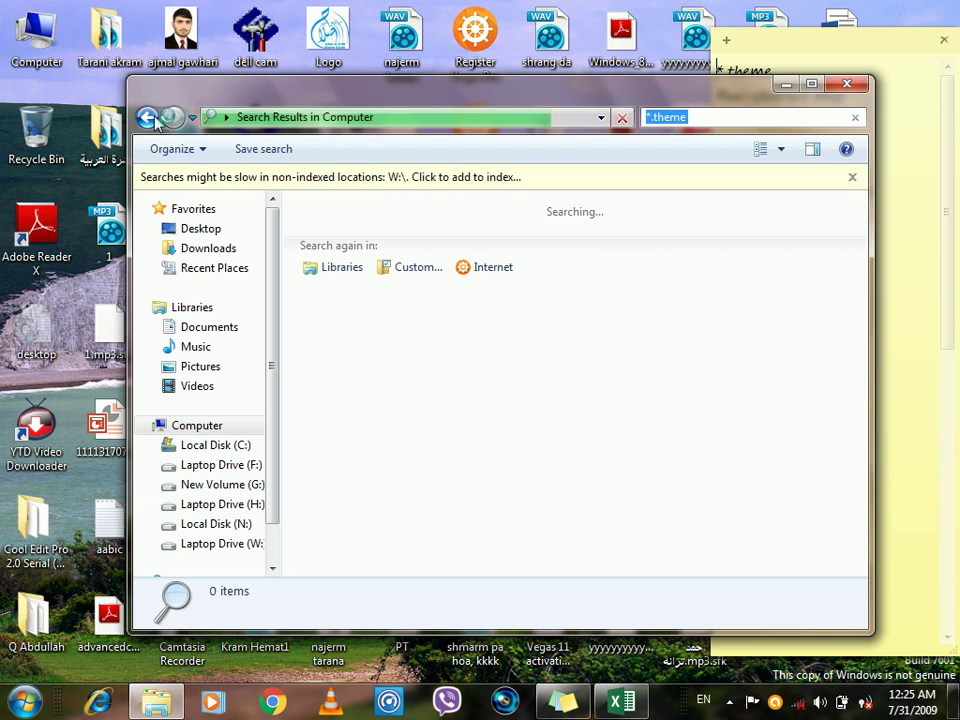
click(850, 86)
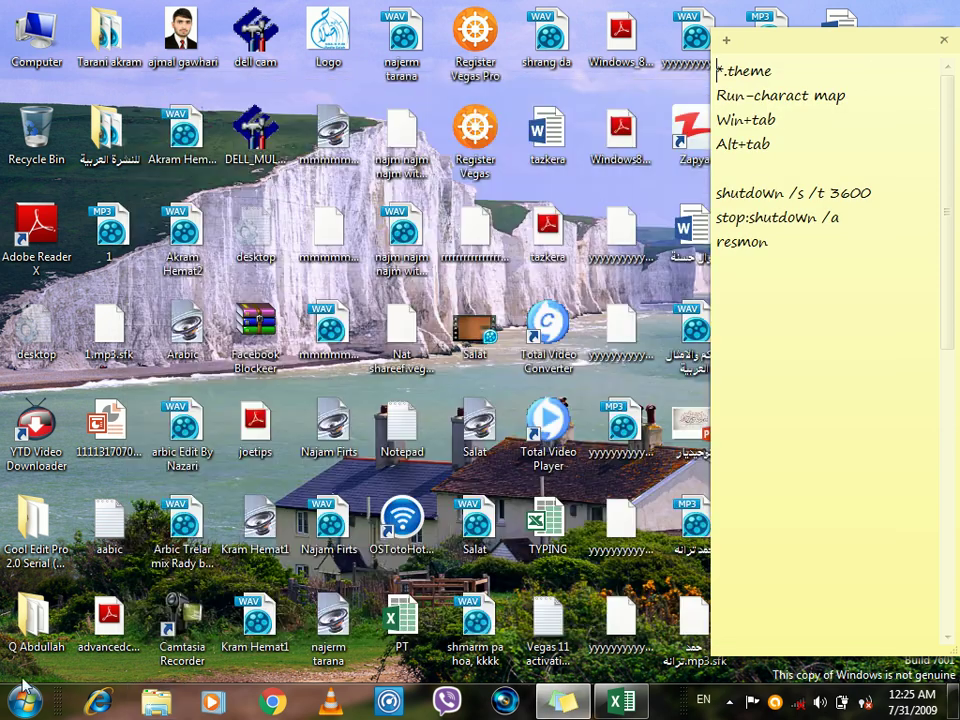
- Open Control Panel, search it for *.theme, and clear the search text
key(super)
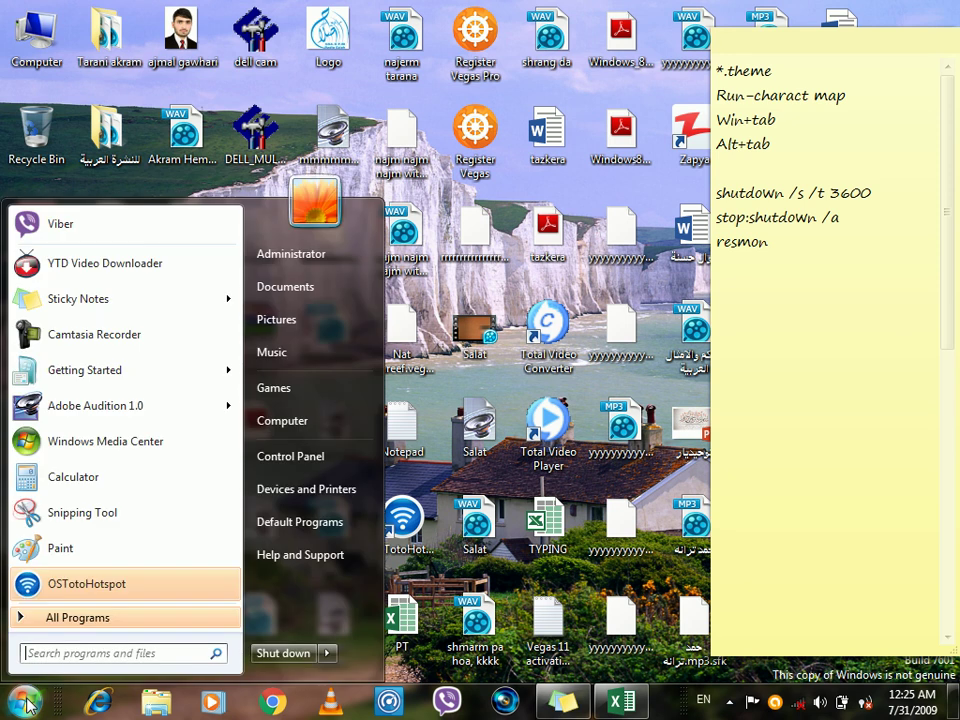
click(300, 457)
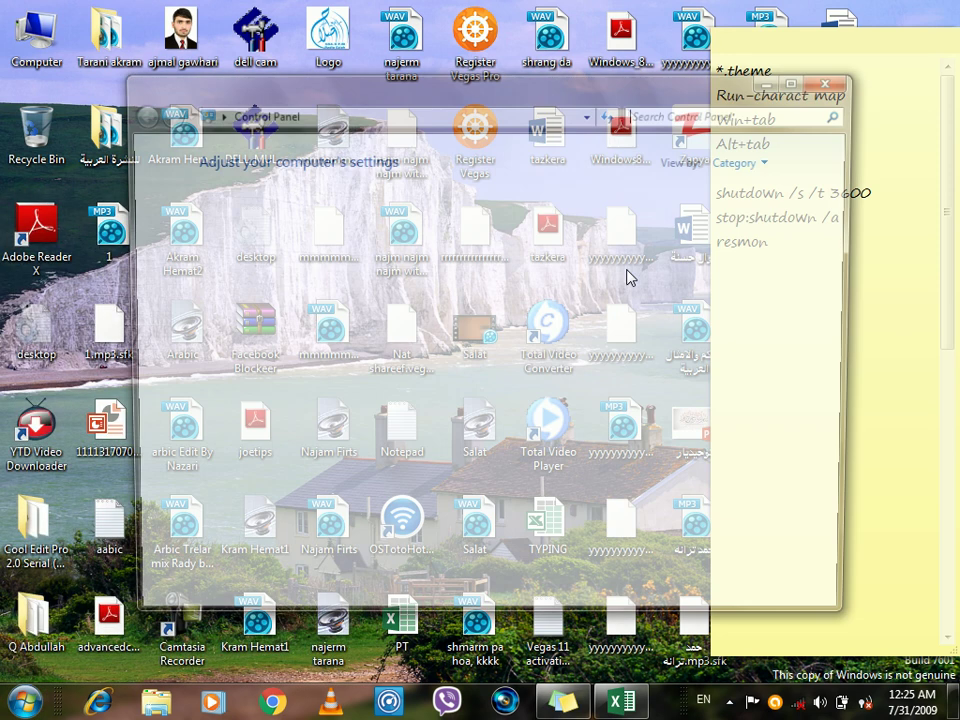
click(692, 115)
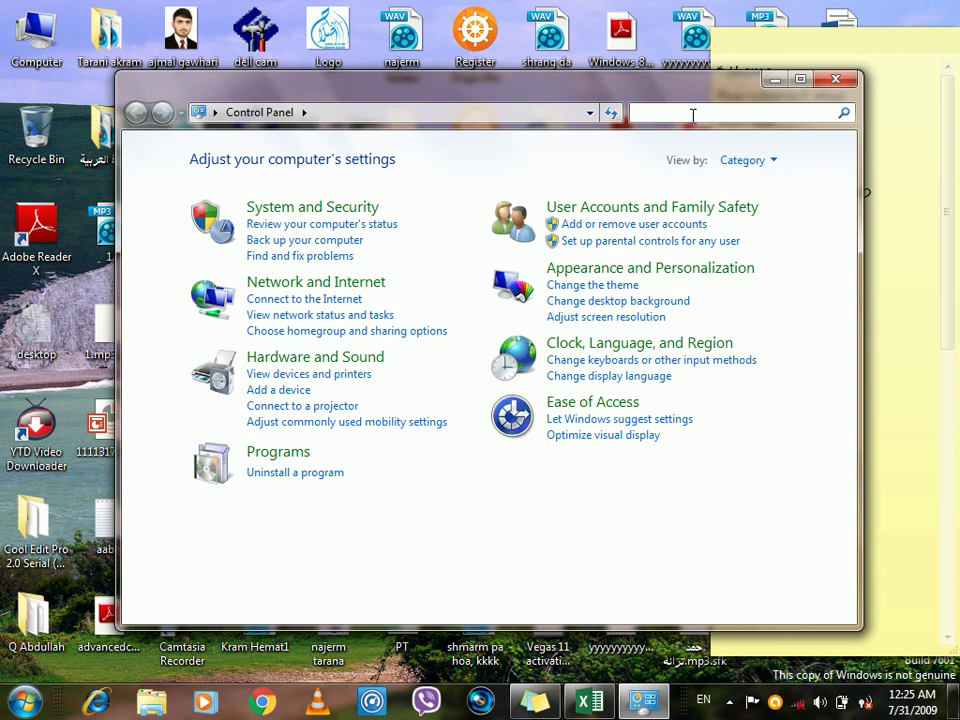
text(*.theme)
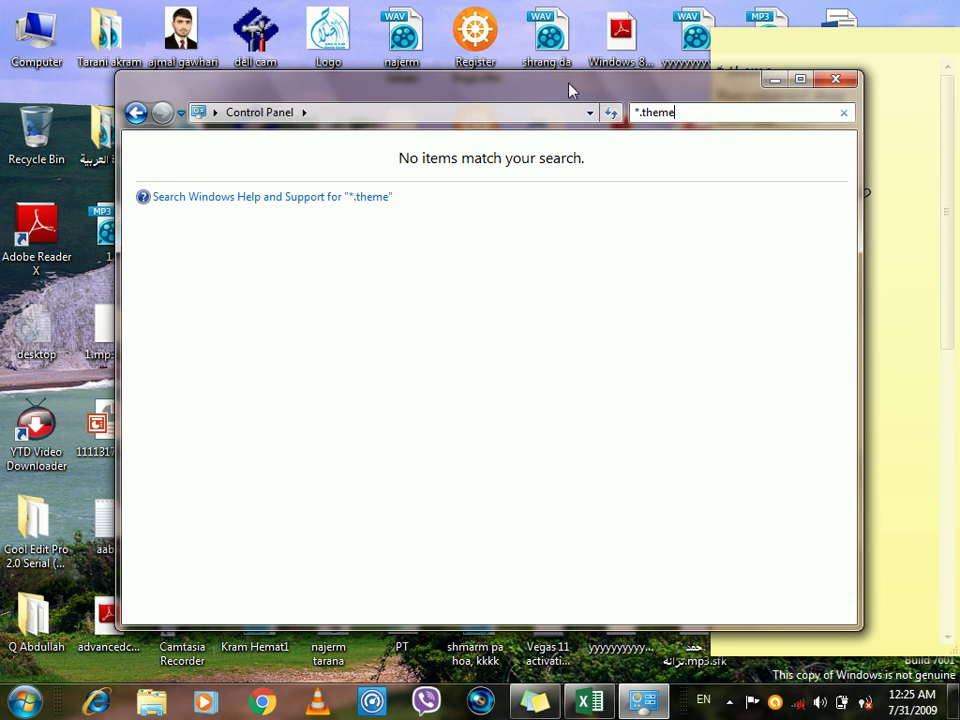
drag(484, 97, 547, 146)
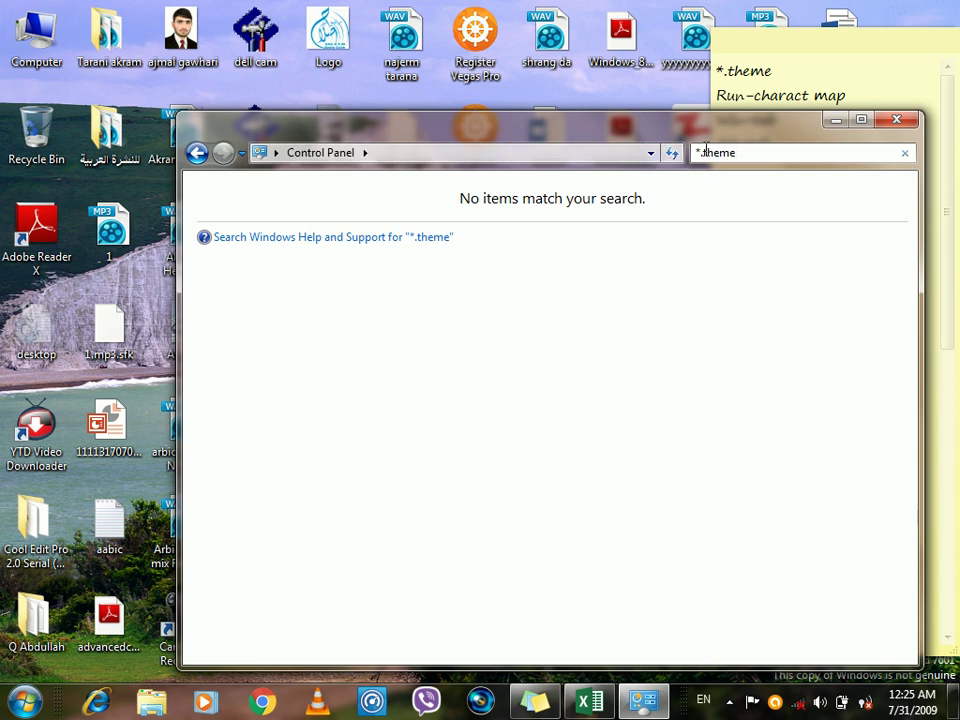
key(BackSpace)
key(BackSpace)
key(BackSpace)
- Open the Computer window and try to search all drives for *.theme
double_click(45, 58)
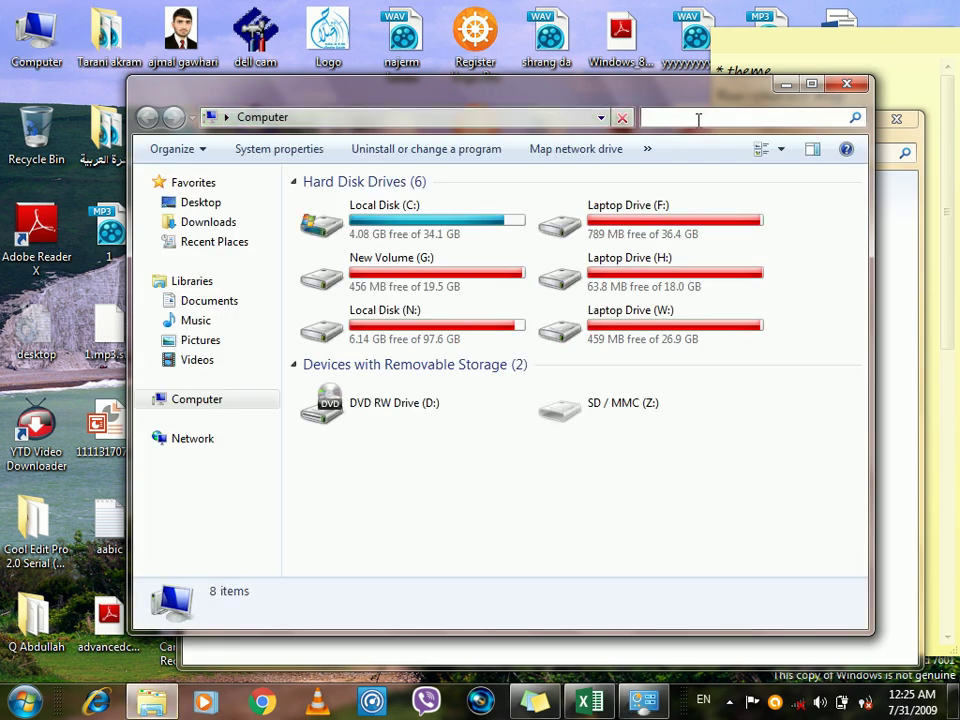
click(698, 119)
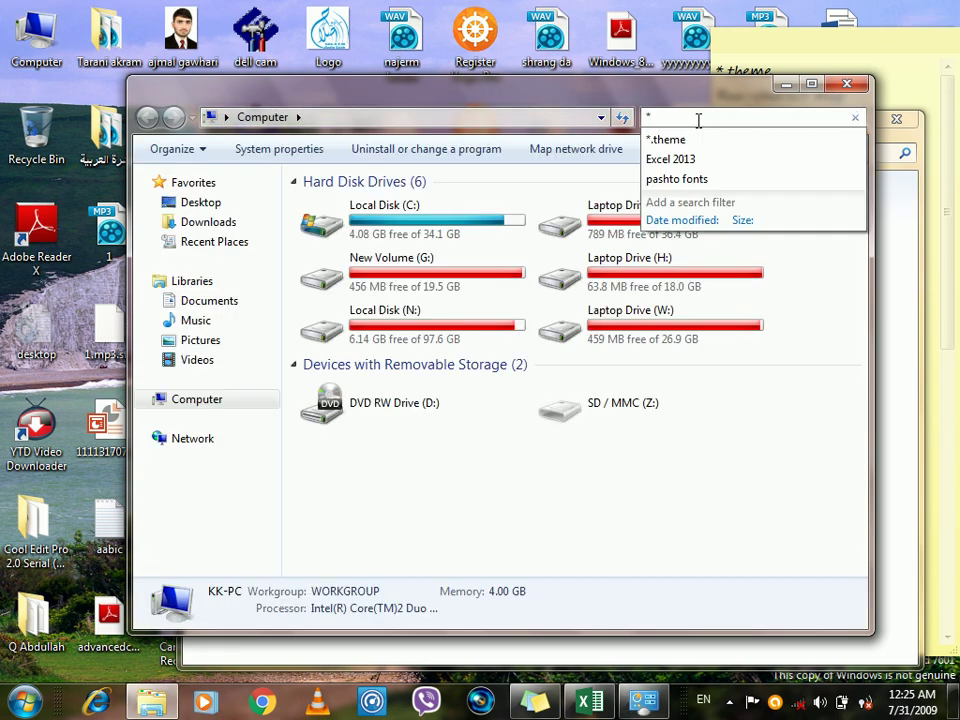
text(*.t)
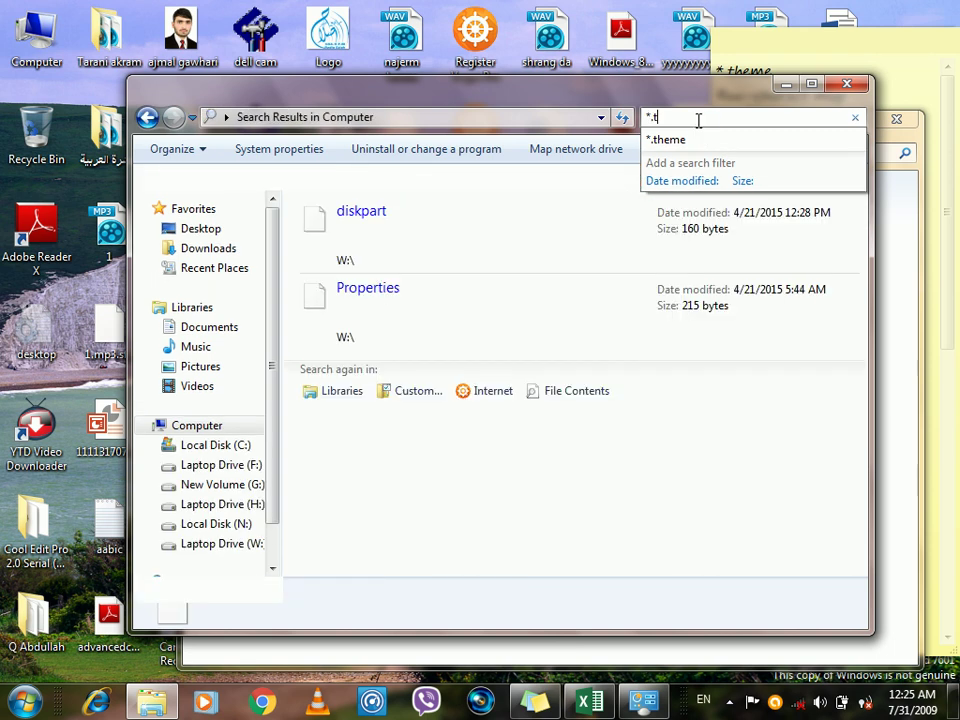
text(hleme)
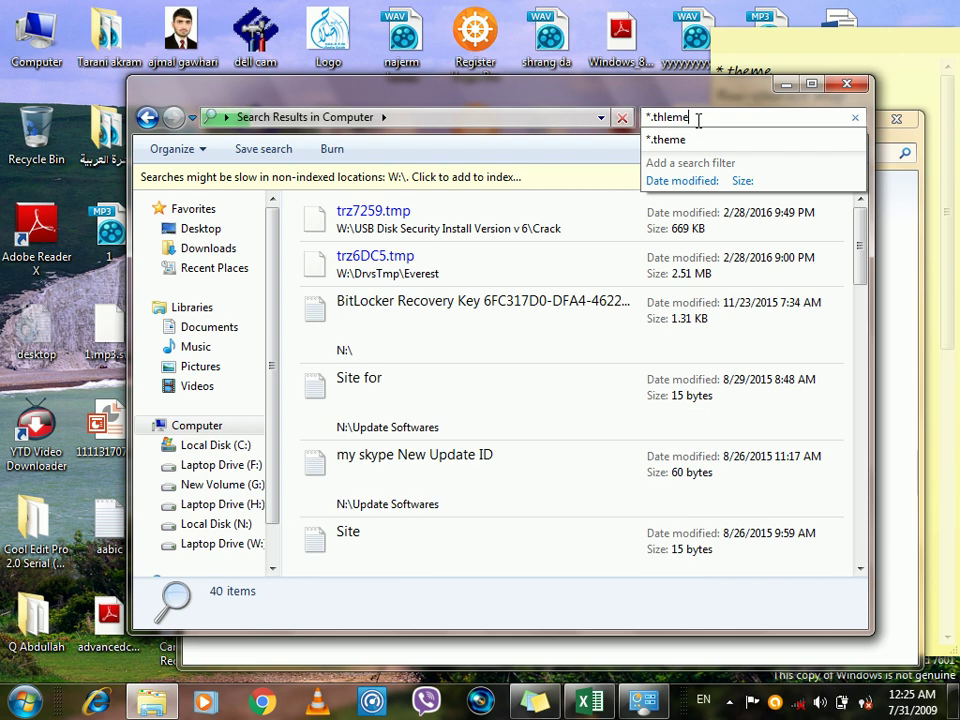
- Try to correct the mistyped search text to *.theme
key(BackSpace)
key(BackSpace)
key(BackSpace)
key(BackSpace)
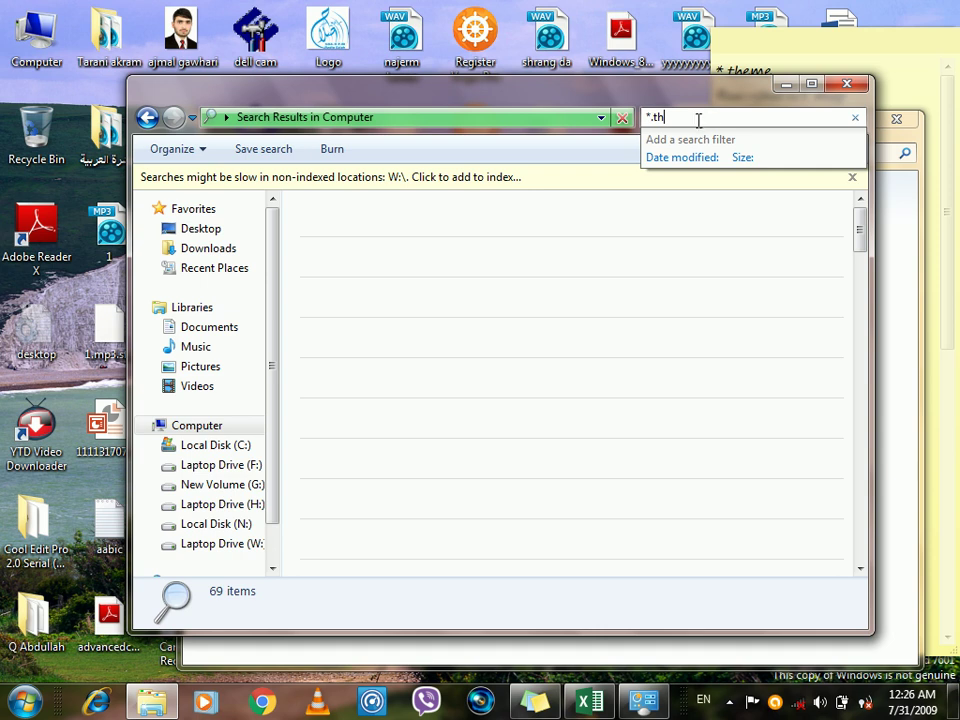
key(BackSpace)
key(BackSpace)
text(eme)
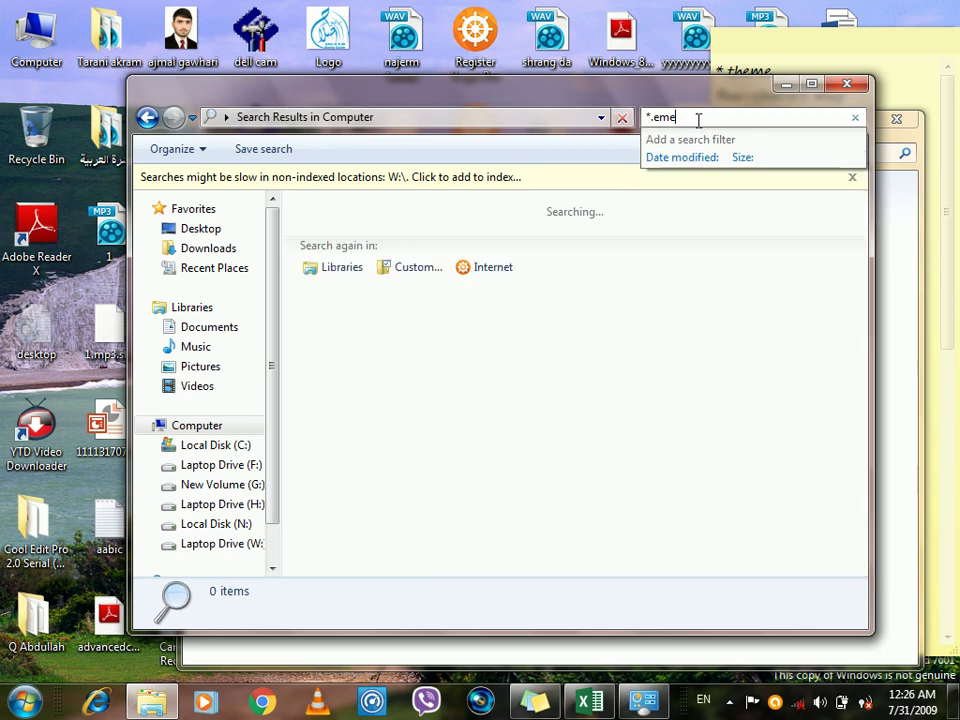
key(BackSpace)
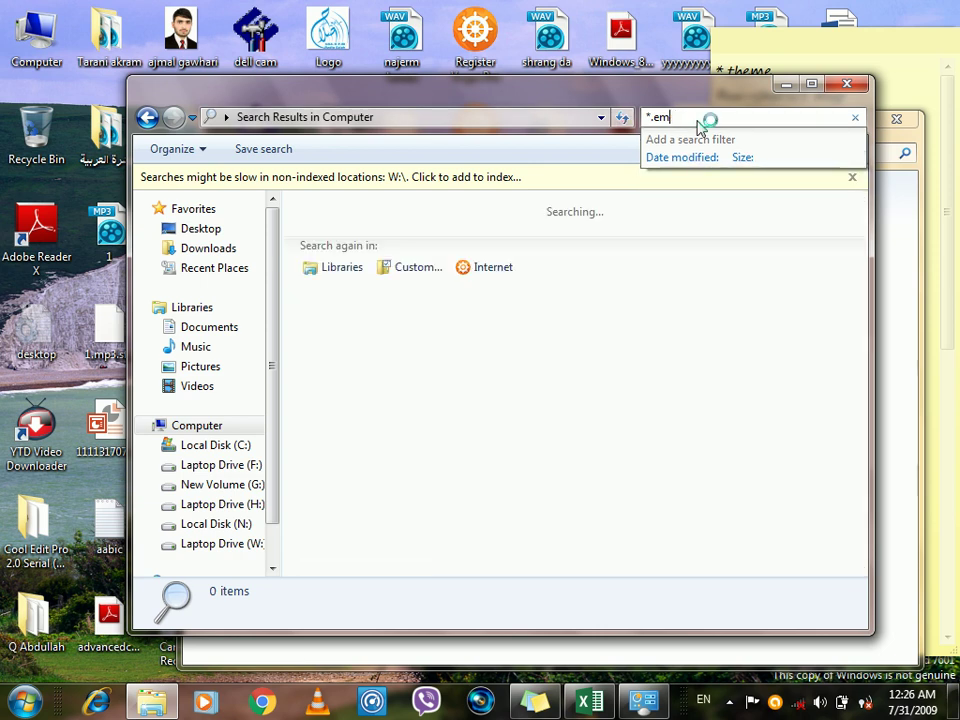
key(BackSpace)
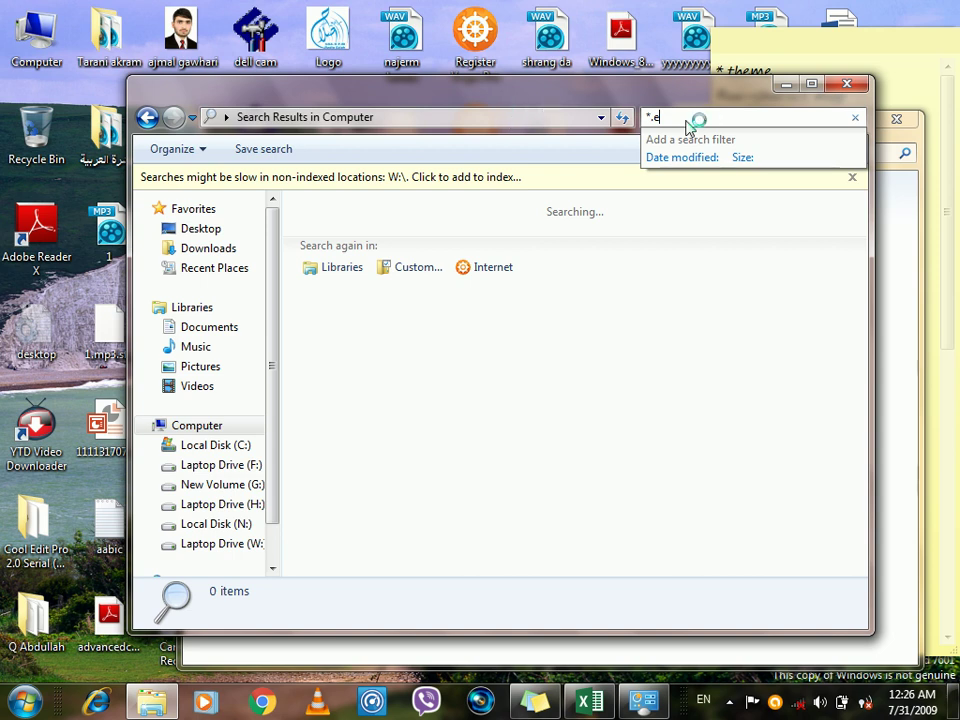
- Clear the leftover search text and run the previous *.theme search again in Computer
drag(665, 117, 621, 122)
key(BackSpace)
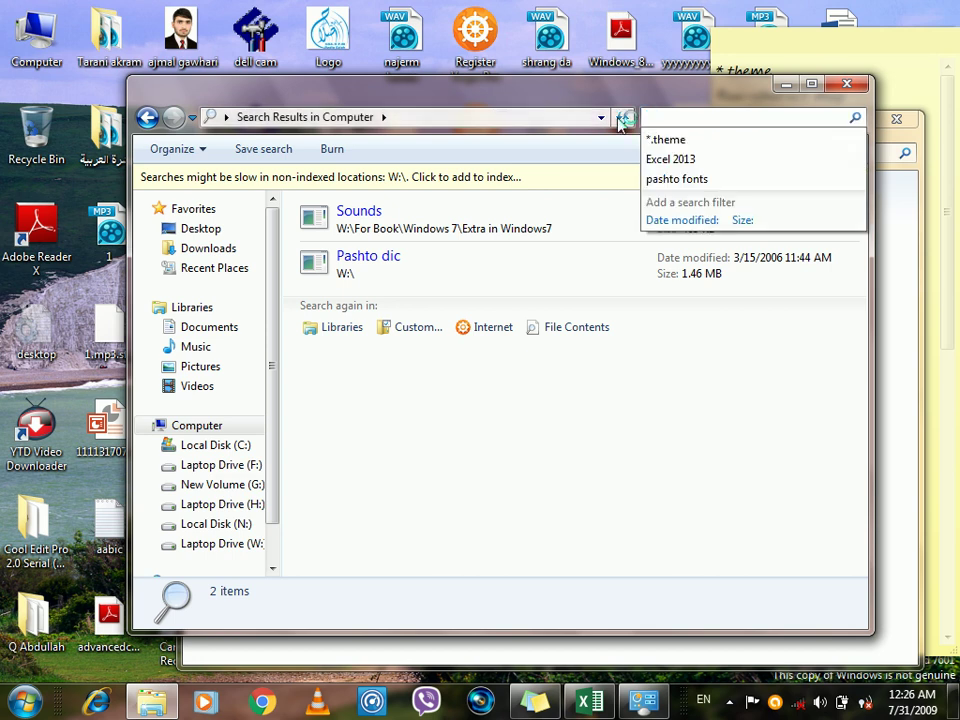
click(623, 119)
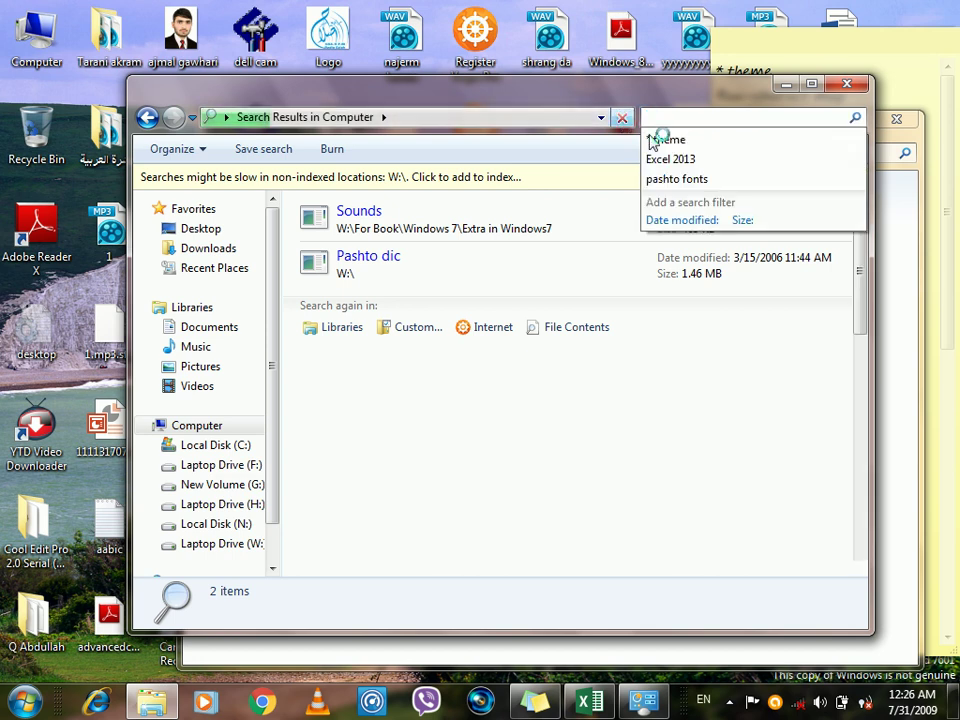
text(*)
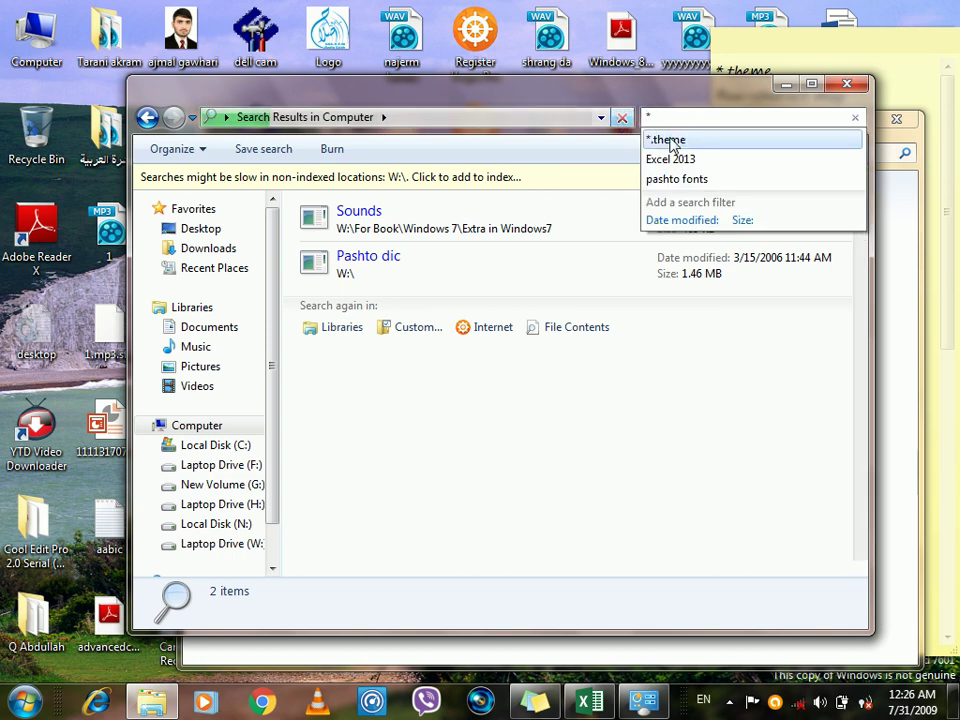
click(670, 142)
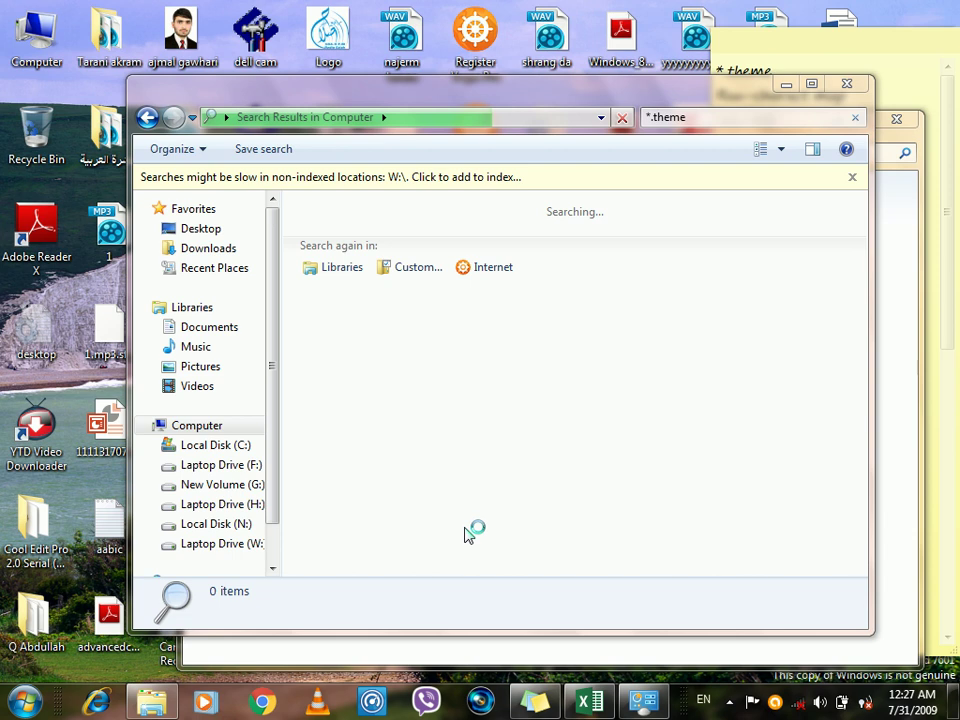
- Close the file search results window and the Control Panel window
right_click(79, 321)
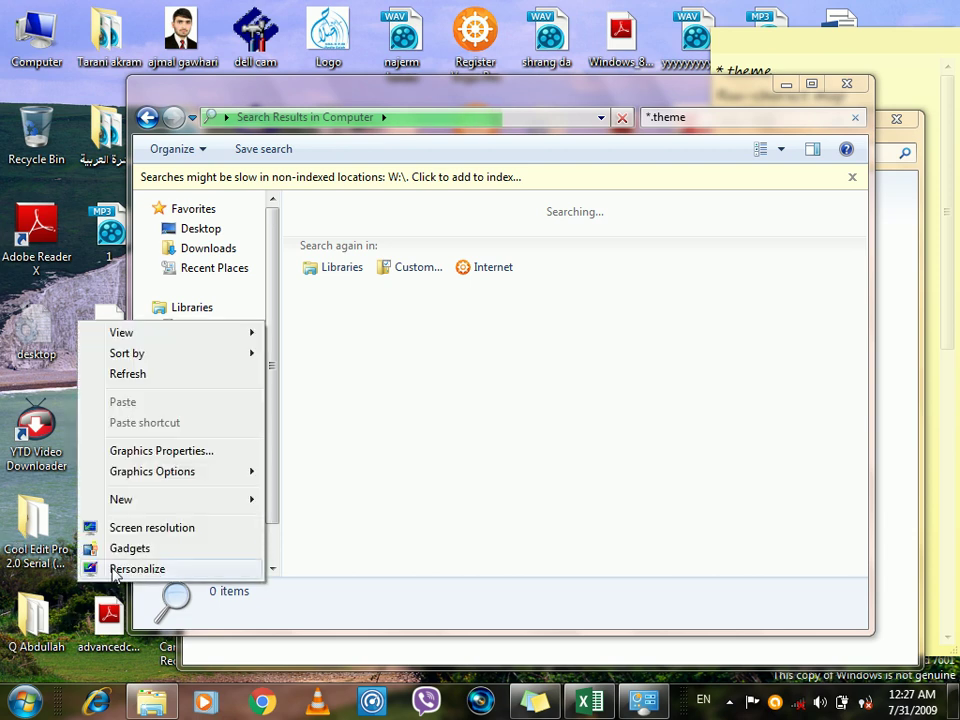
click(645, 95)
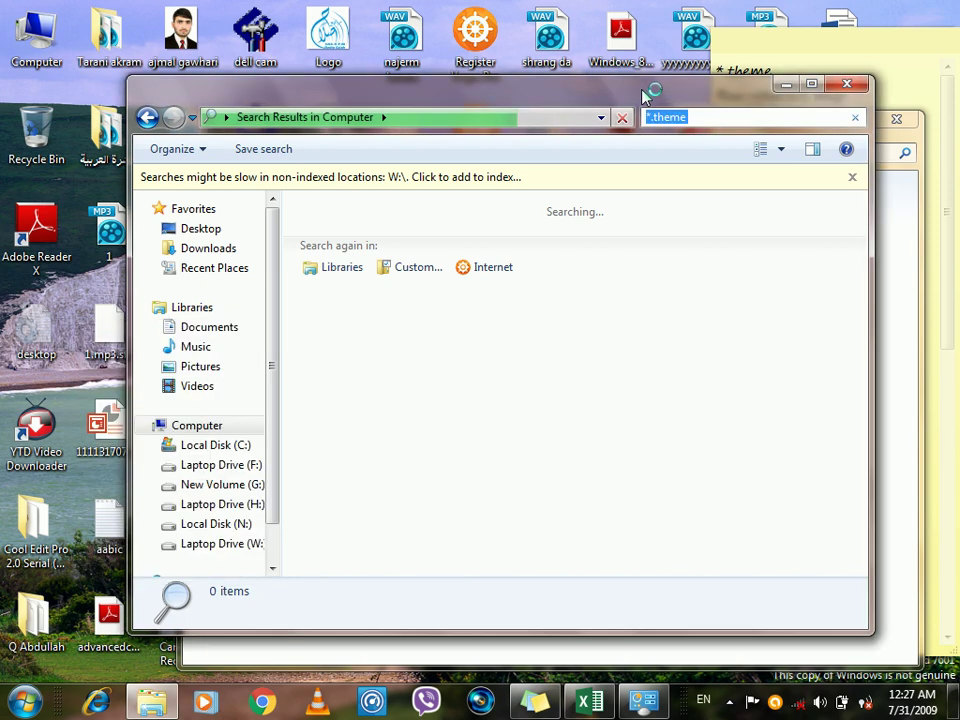
click(848, 86)
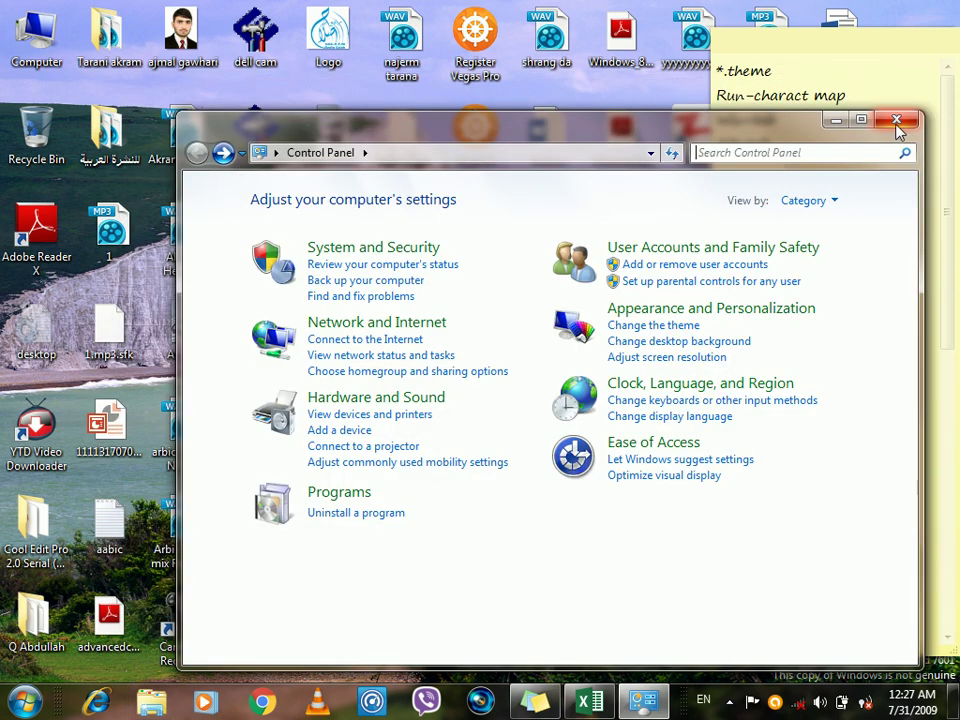
click(897, 121)
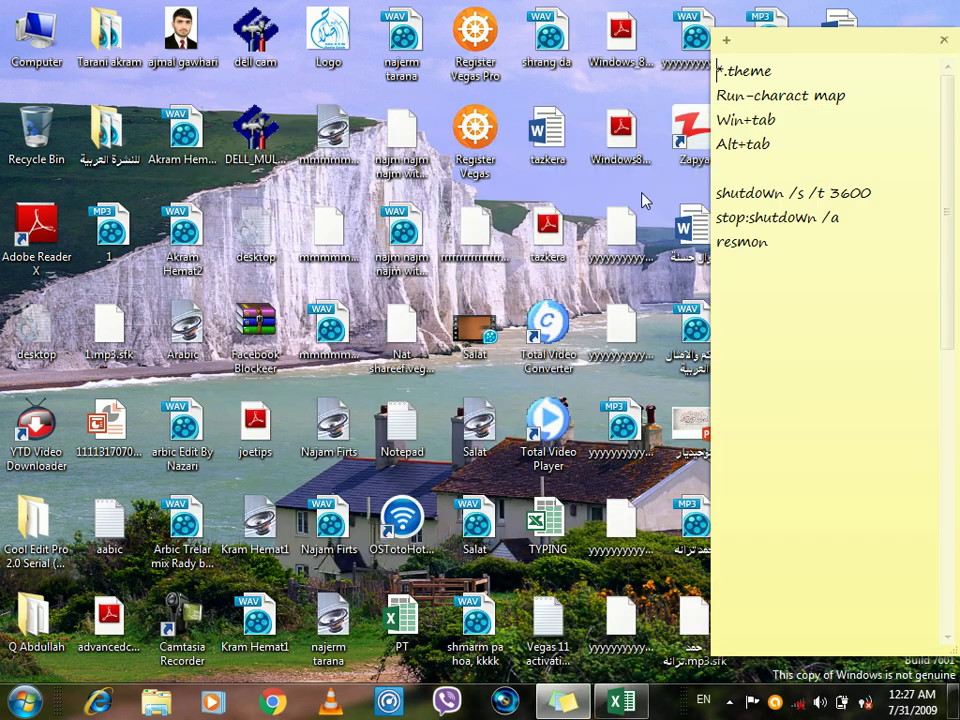
- Refresh the desktop twice
click(642, 201)
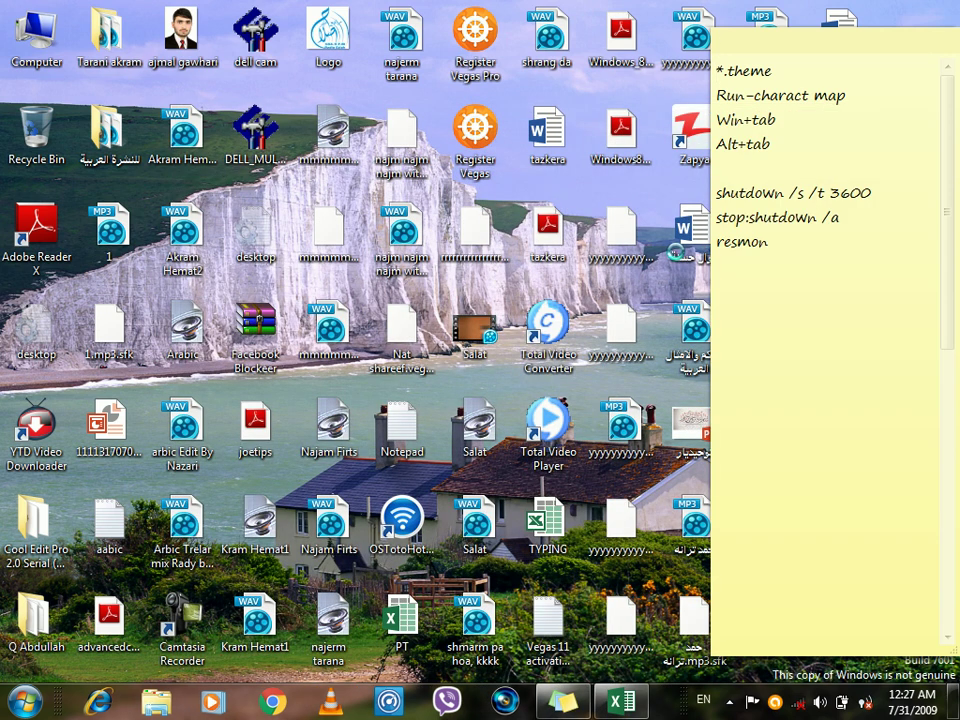
right_click(643, 195)
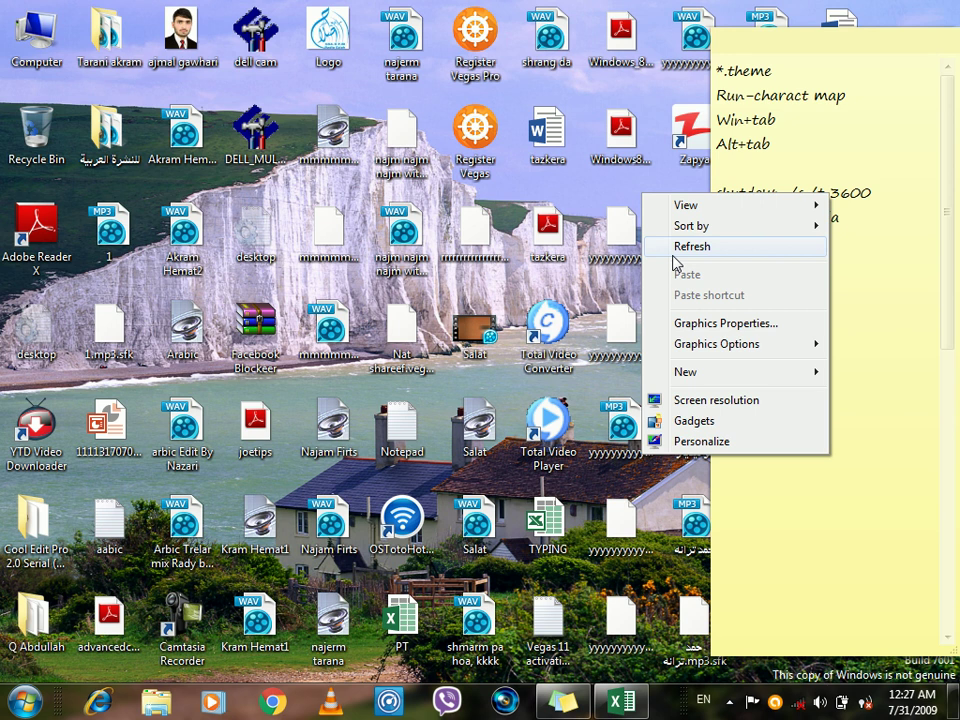
click(674, 250)
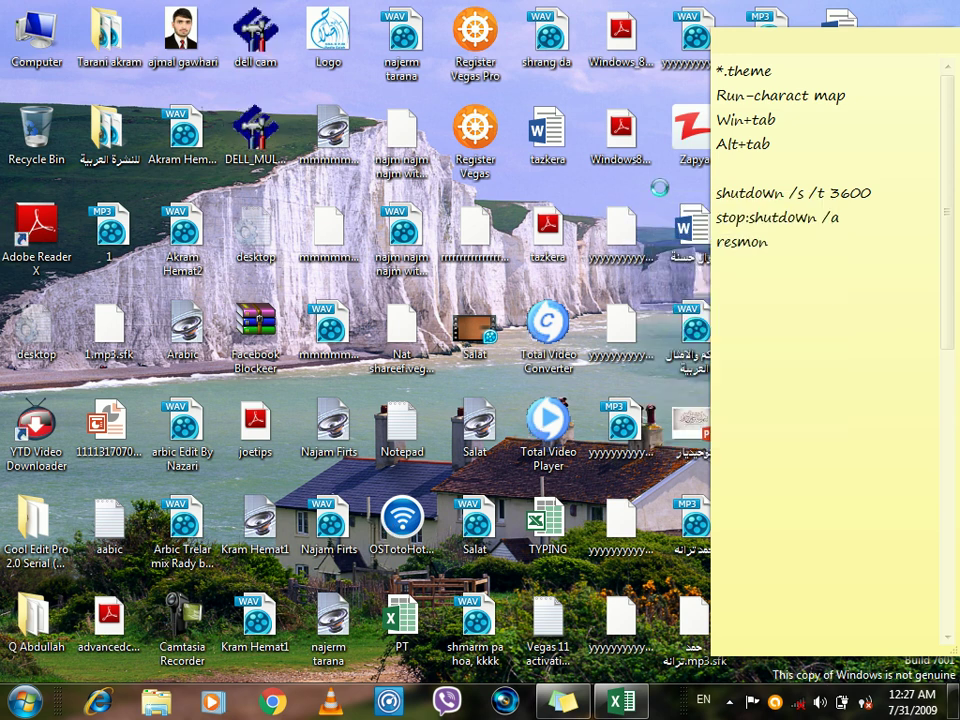
right_click(663, 188)
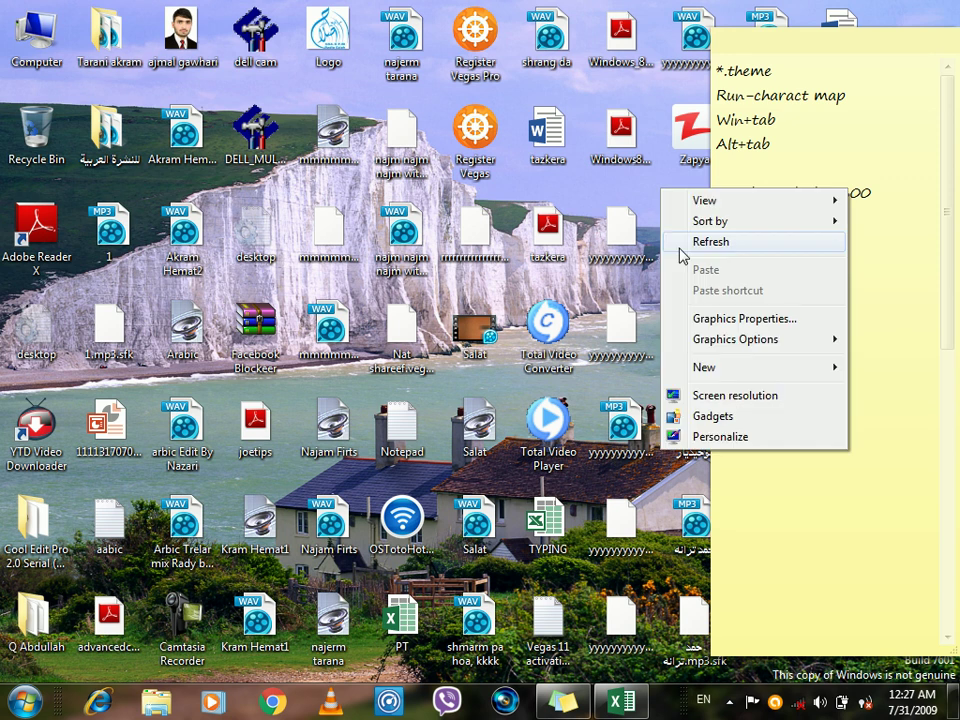
click(679, 247)
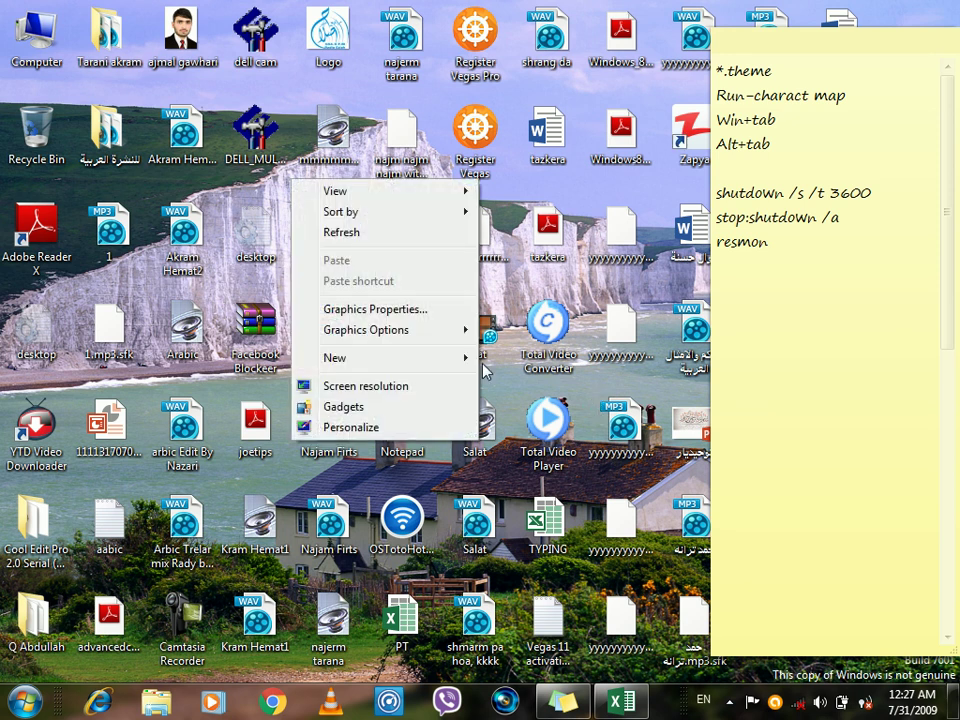
- Create a new folder on the desktop and name it Deskotp
mouse_move(443, 358)
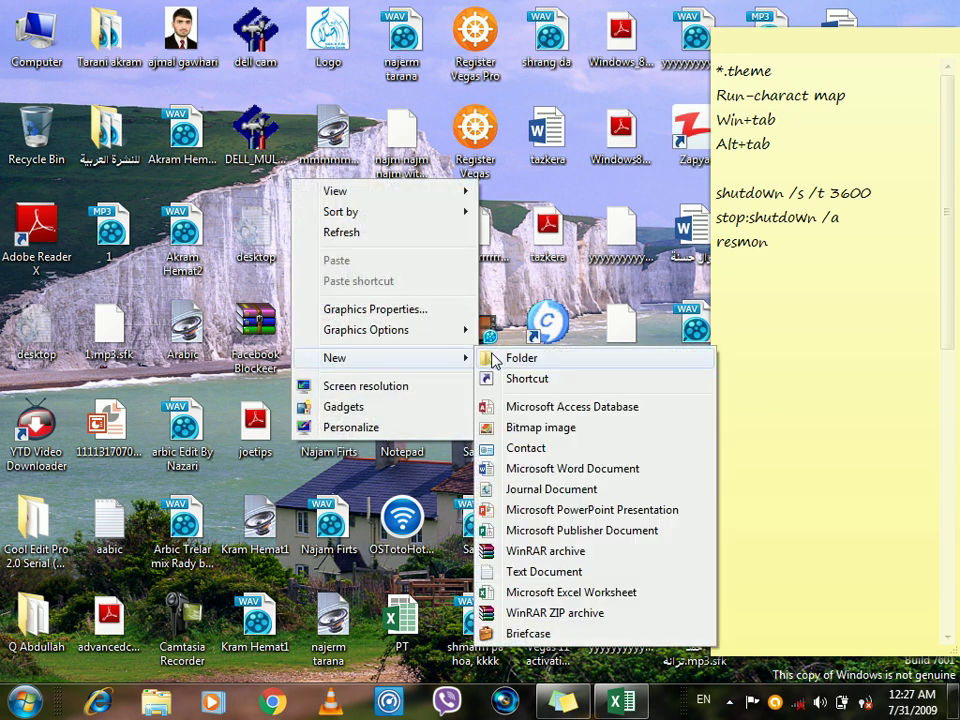
click(495, 360)
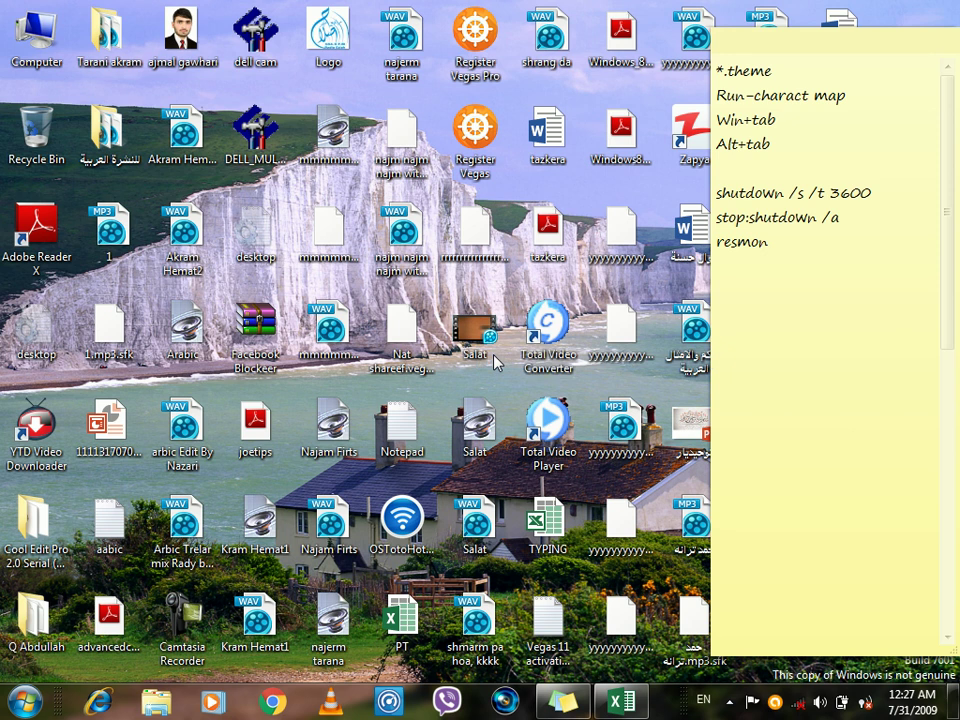
text(Deskotp)
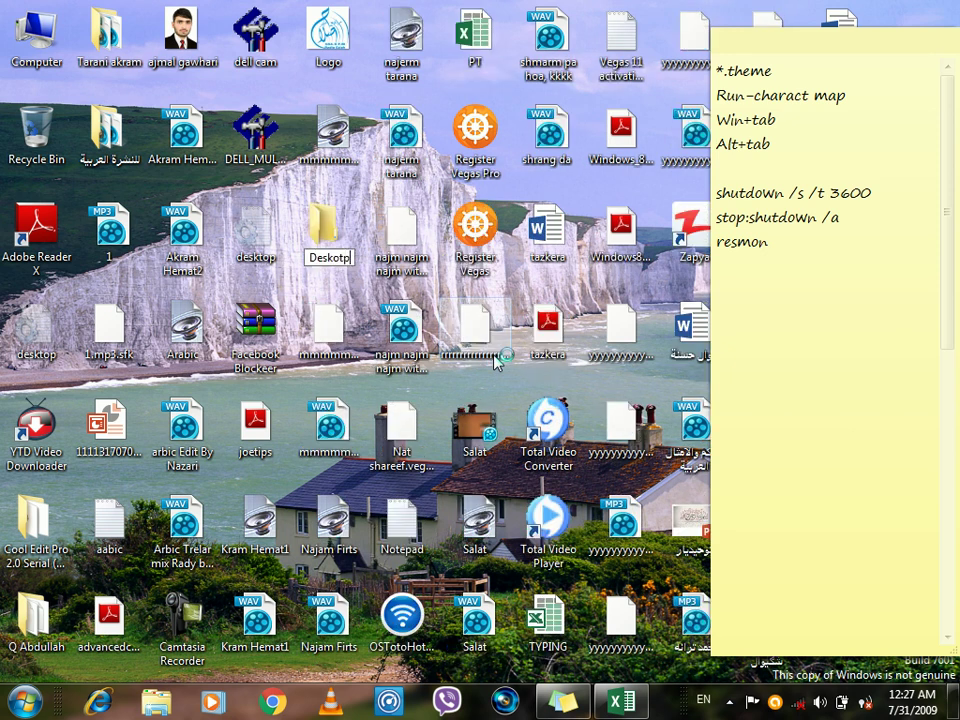
key(Return)
- Move all desktop items beyond the fifth icon column into the Deskotp folder, and place the folder in the cleared area
drag(366, 2, 852, 683)
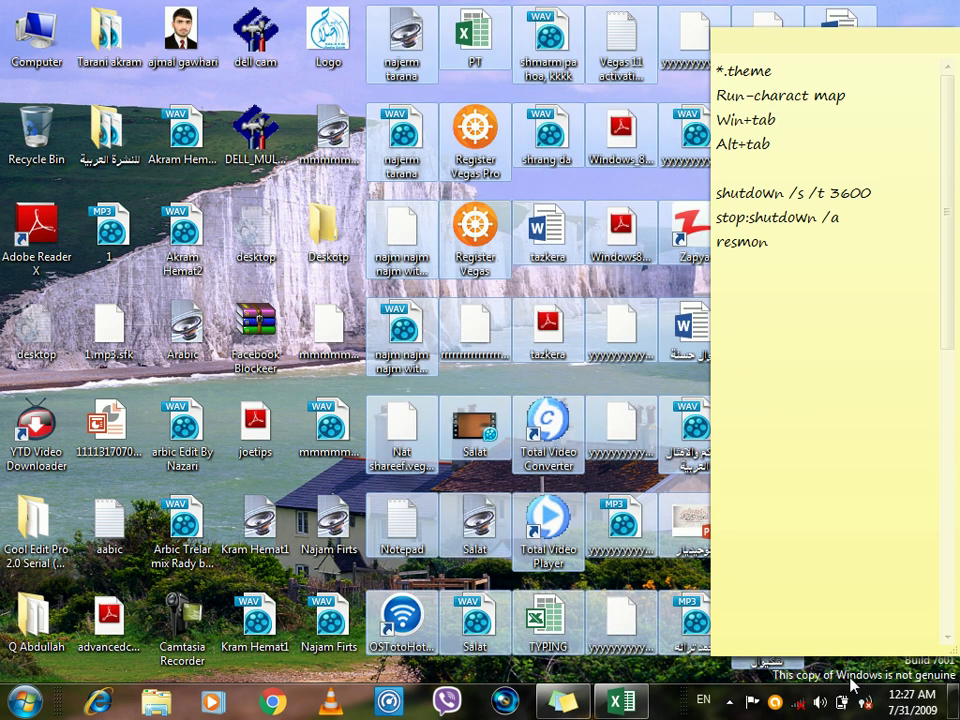
key(ctrl+x)
double_click(337, 236)
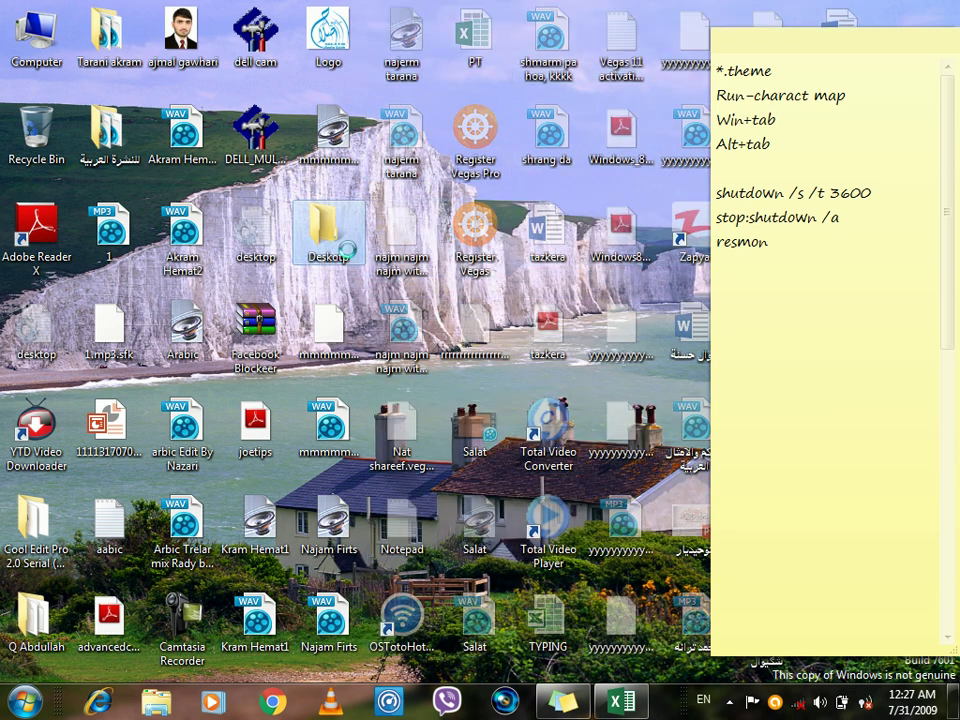
right_click(340, 210)
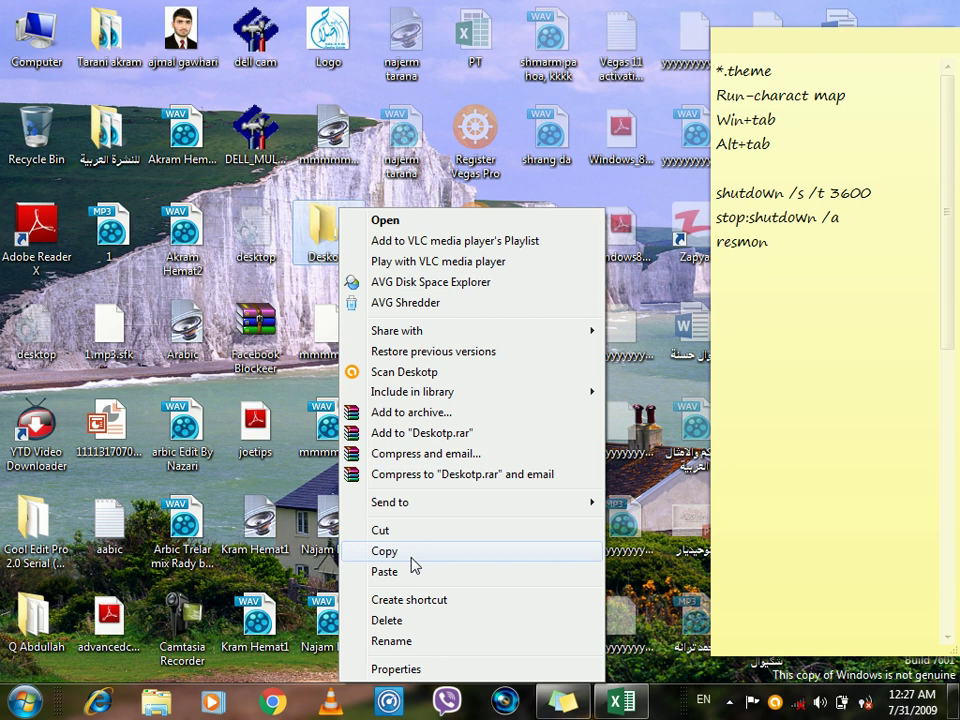
click(400, 571)
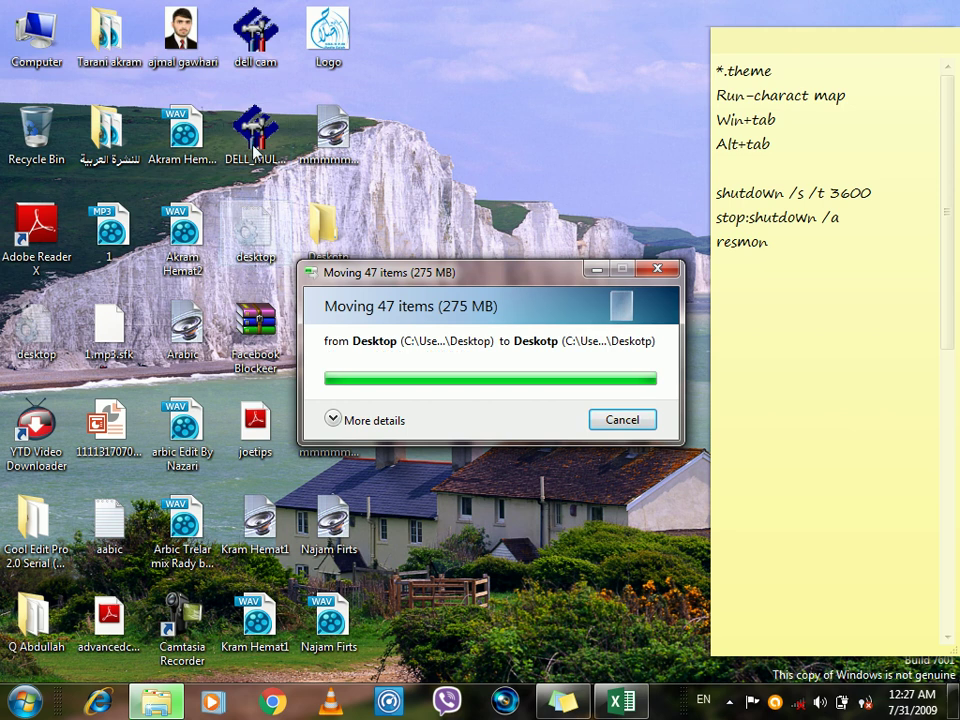
drag(325, 245, 534, 214)
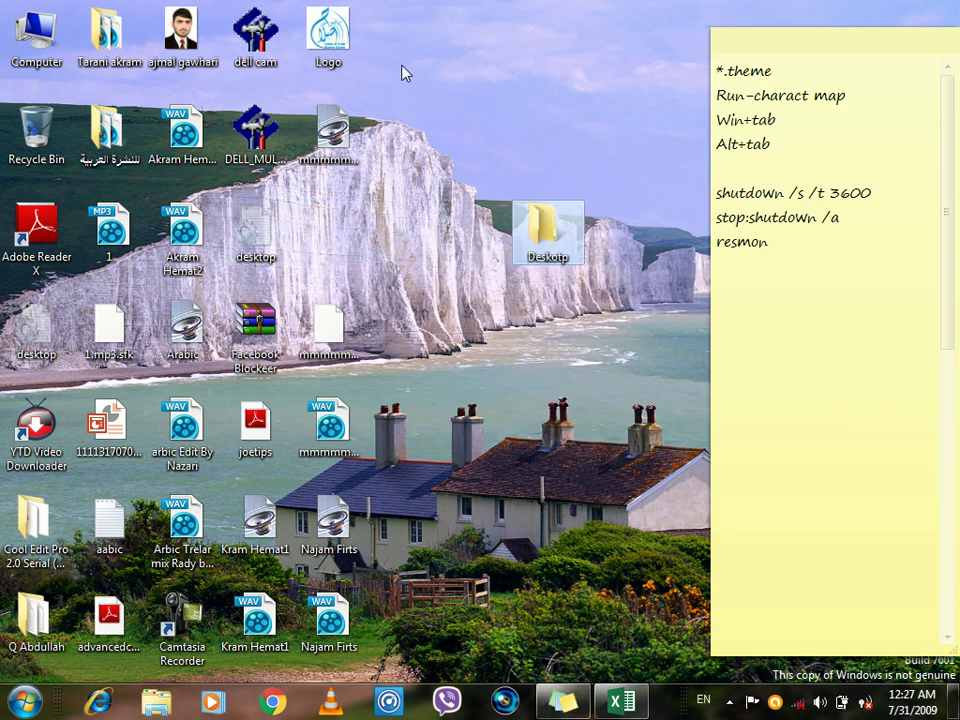
- Move the icons in columns two to five and the two folders at the end of the first column into Deskotp
drag(368, 8, 97, 644)
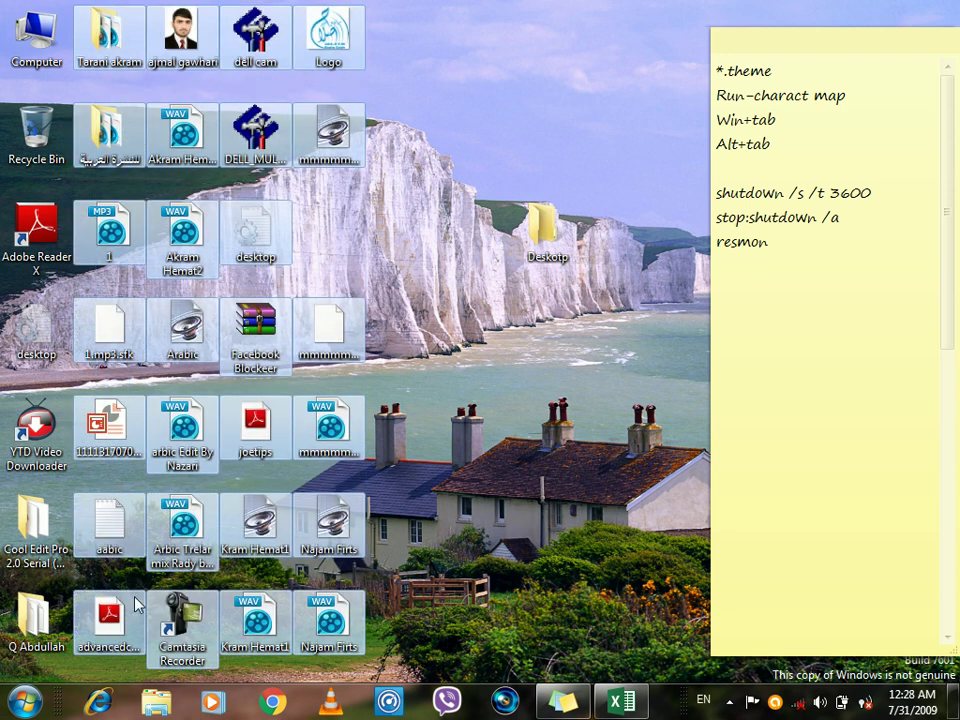
click(535, 215)
right_click(531, 210)
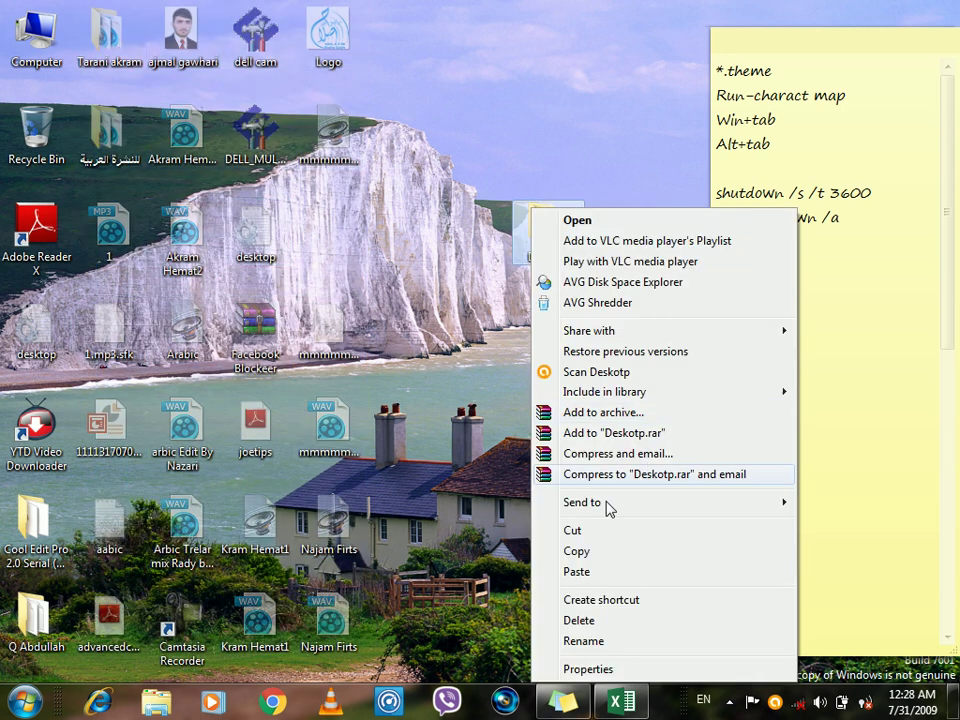
click(566, 552)
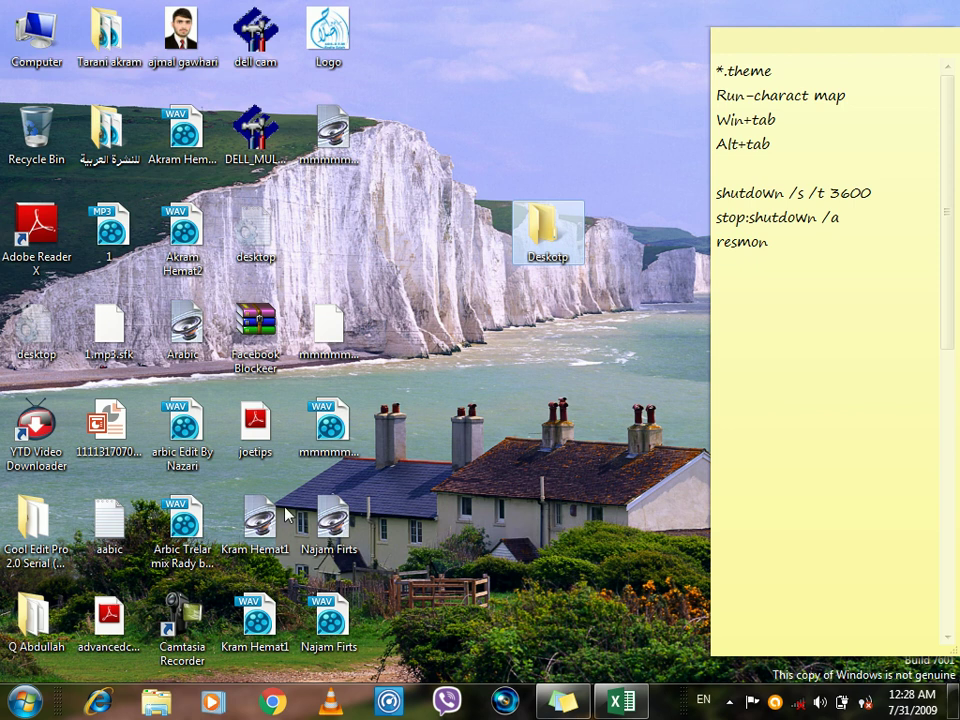
click(140, 395)
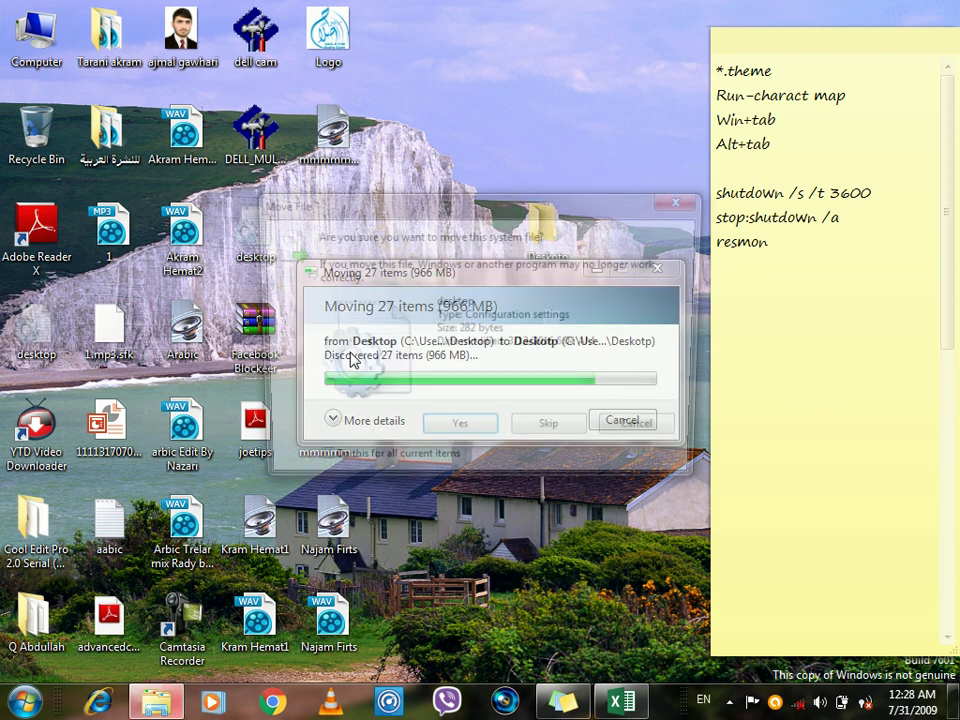
click(420, 466)
click(440, 436)
drag(111, 497, 27, 650)
drag(33, 568, 542, 226)
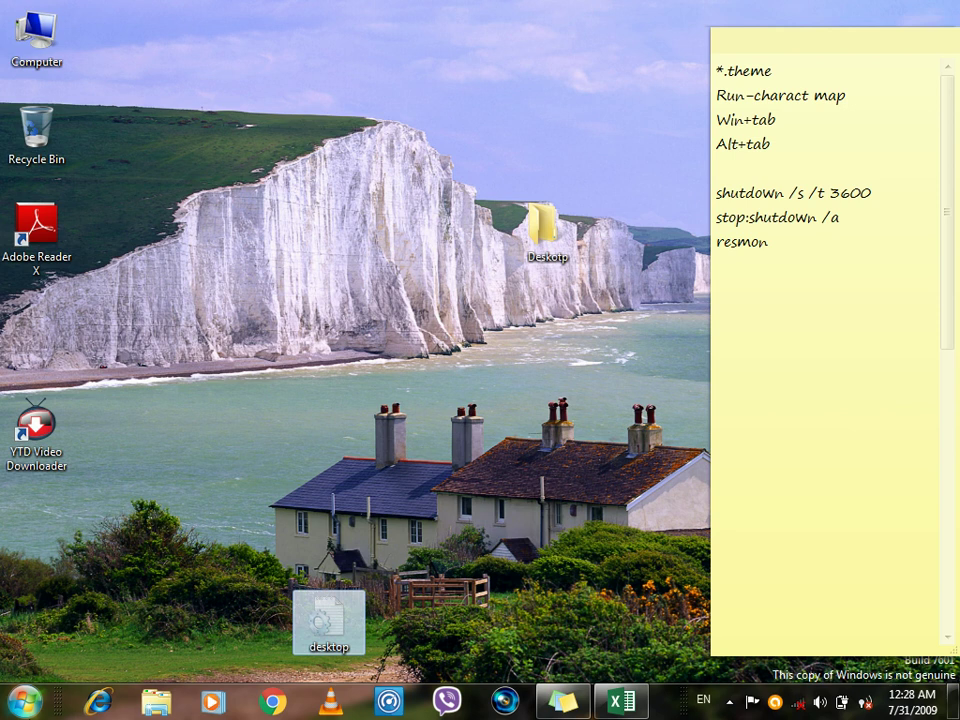
- Search the installed programs for char, open Character Map, and move its window closer to the middle of the desktop
key(super)
click(153, 656)
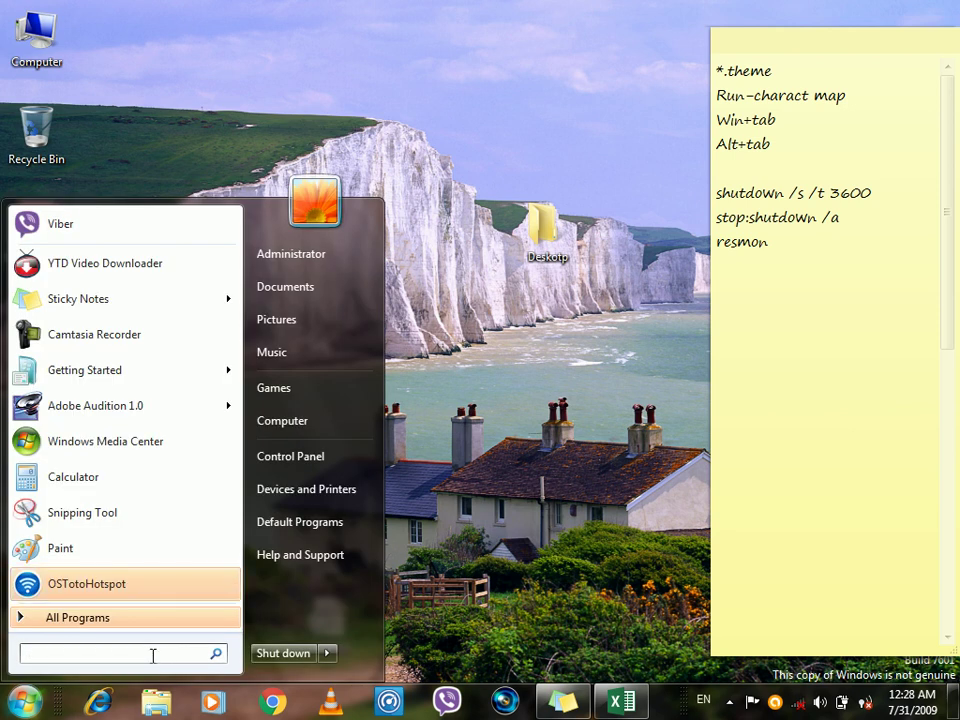
text(char)
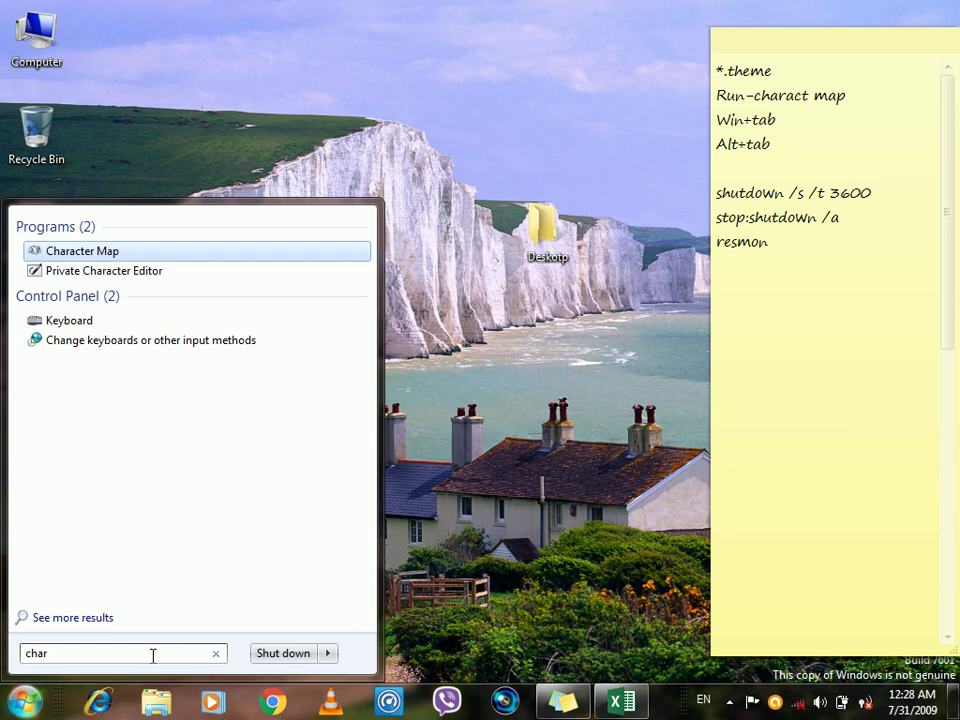
click(85, 251)
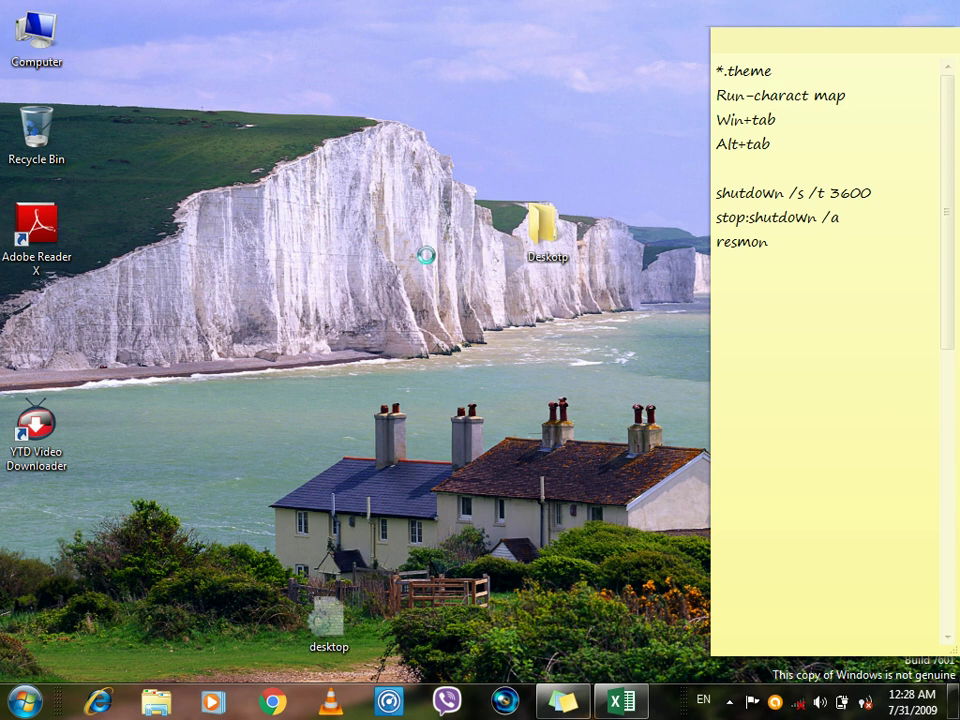
right_click(607, 203)
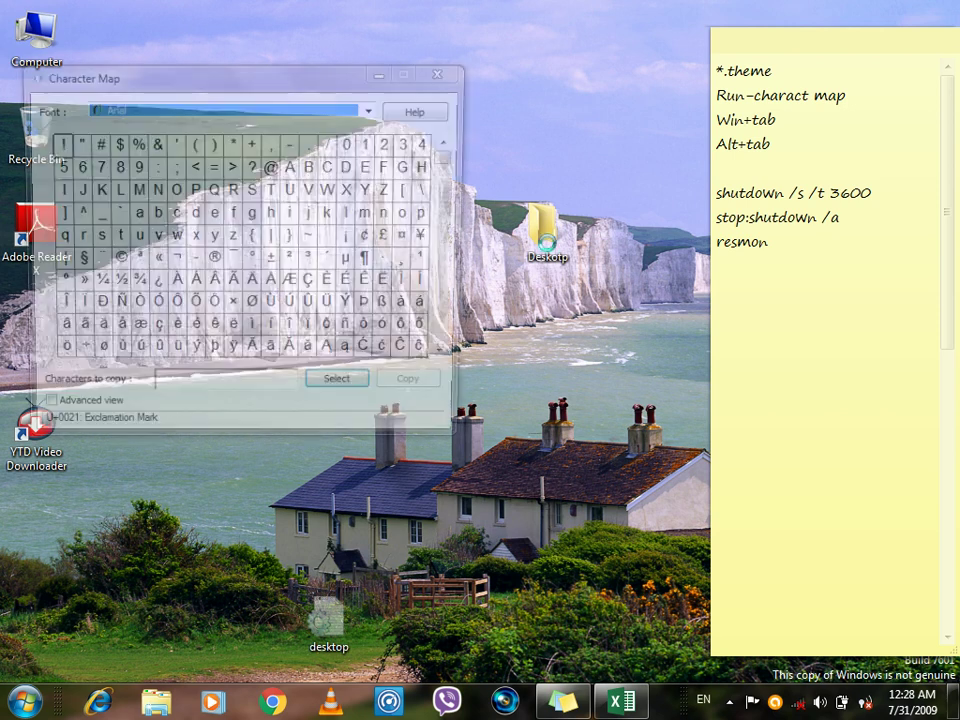
click(163, 87)
drag(163, 87, 297, 50)
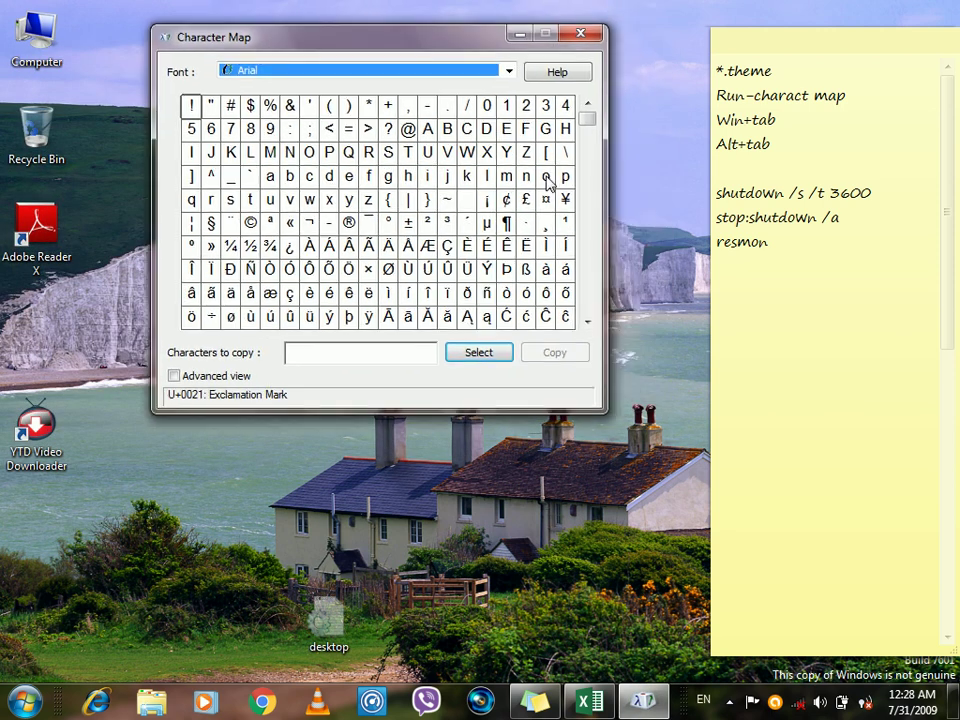
- Examine the Arial character set in Character Map, including its Hebrew, Arabic, phonetic and accented letters
click(588, 322)
drag(588, 322, 588, 322)
drag(585, 177, 586, 222)
click(587, 103)
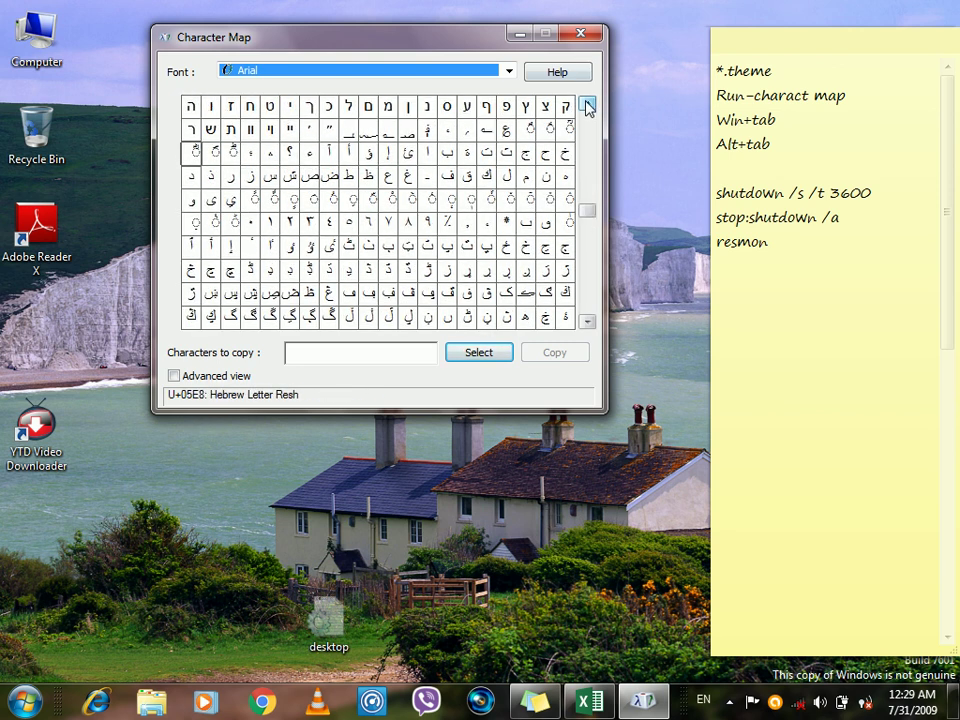
click(586, 322)
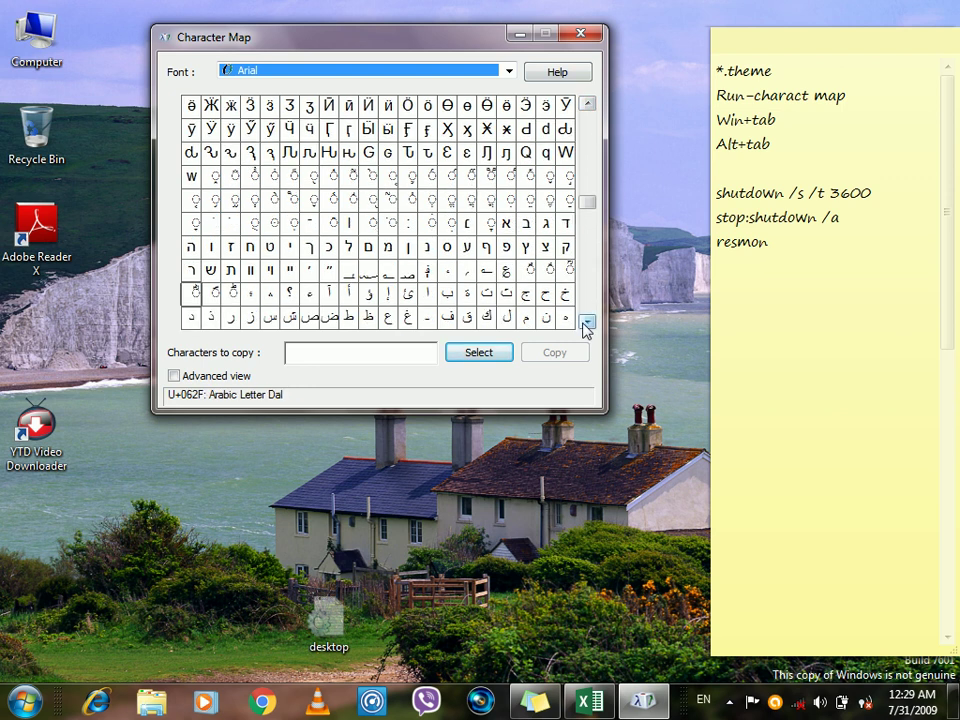
click(586, 322)
click(586, 322)
click(586, 322)
click(586, 322)
click(586, 322)
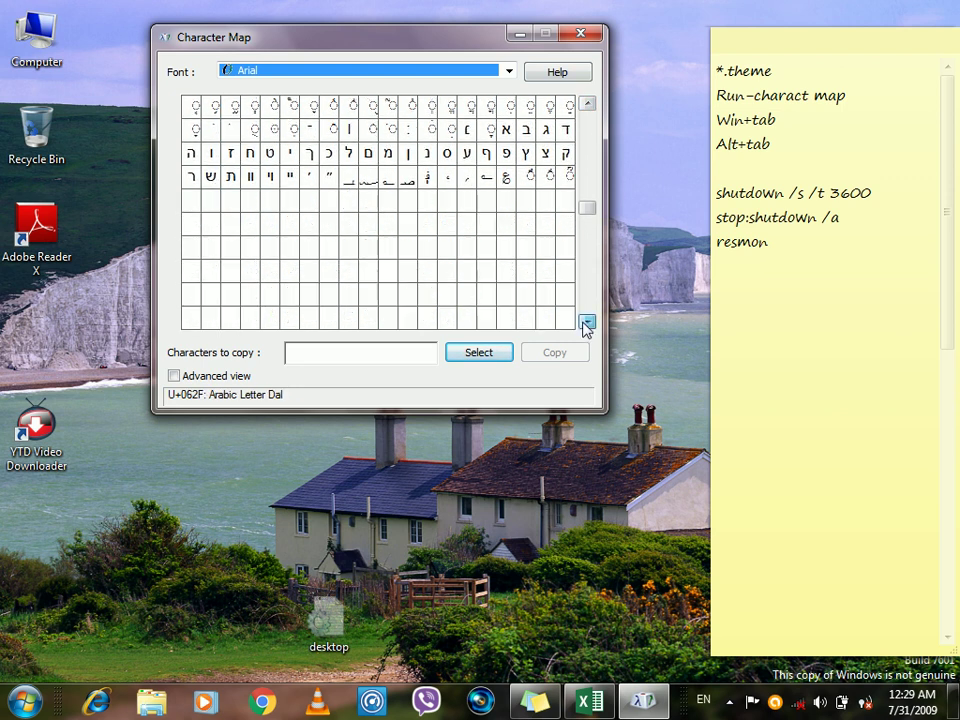
click(586, 322)
click(586, 322)
click(586, 322)
click(586, 322)
click(586, 322)
click(586, 322)
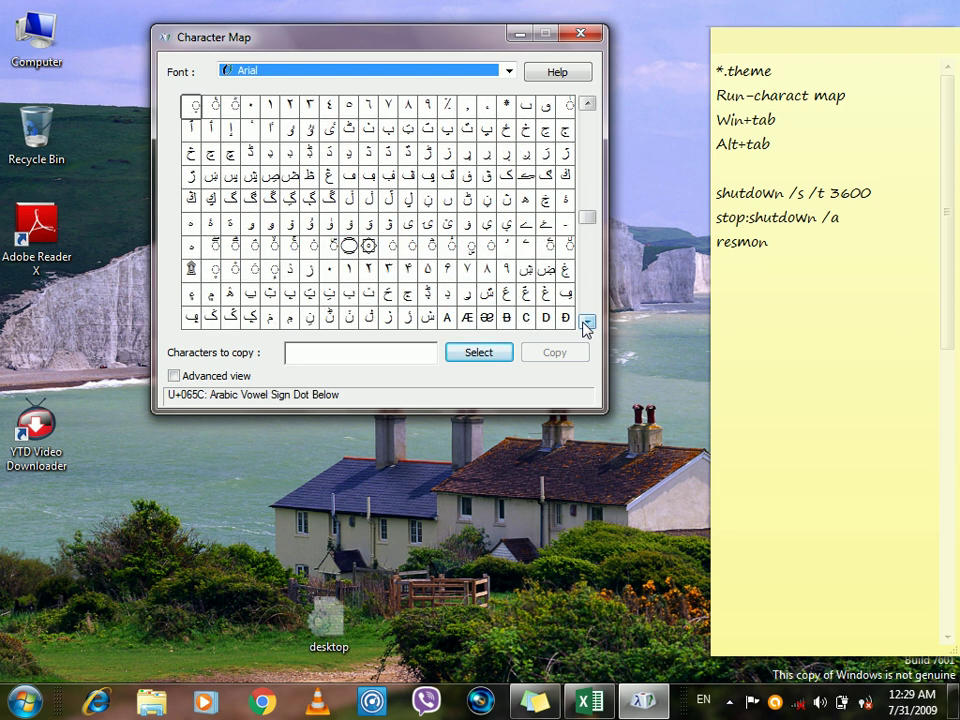
click(586, 322)
click(586, 322)
click(586, 322)
click(586, 322)
click(586, 322)
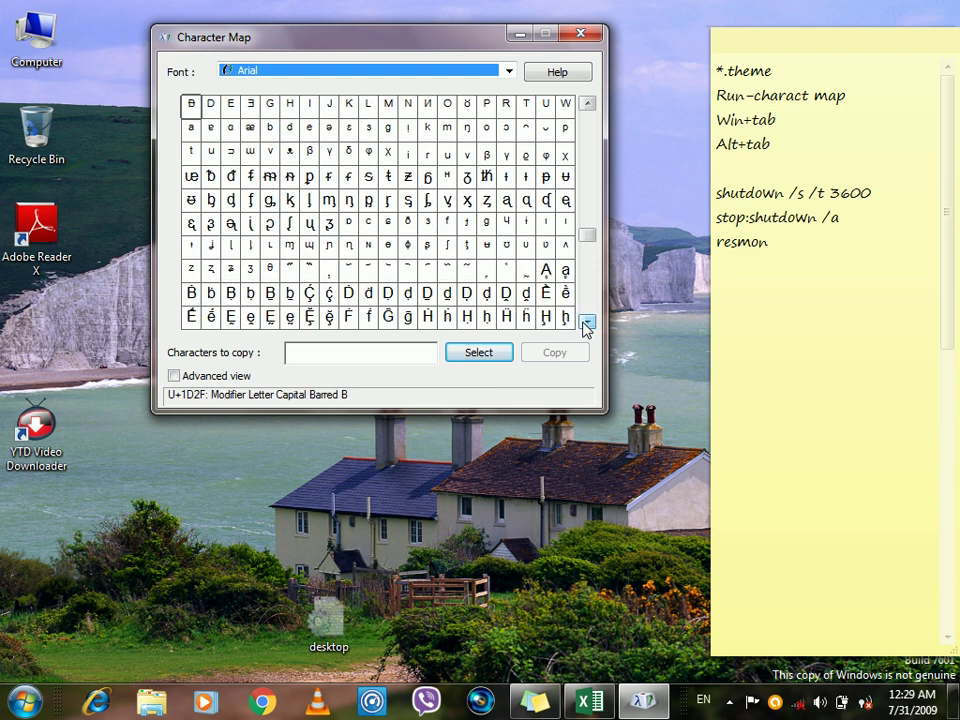
click(586, 322)
click(586, 322)
click(586, 322)
click(586, 322)
click(586, 322)
click(586, 322)
click(586, 322)
click(586, 322)
click(586, 322)
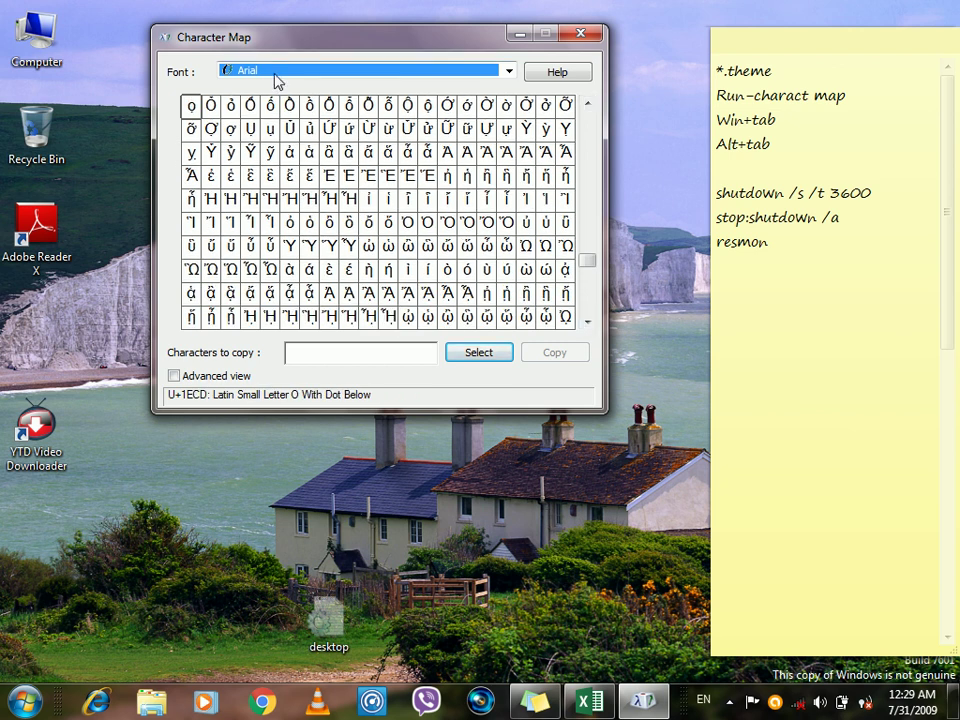
- Show the Webdings symbols in Character Map and enlarge the rocket symbol
key(w)
key(w)
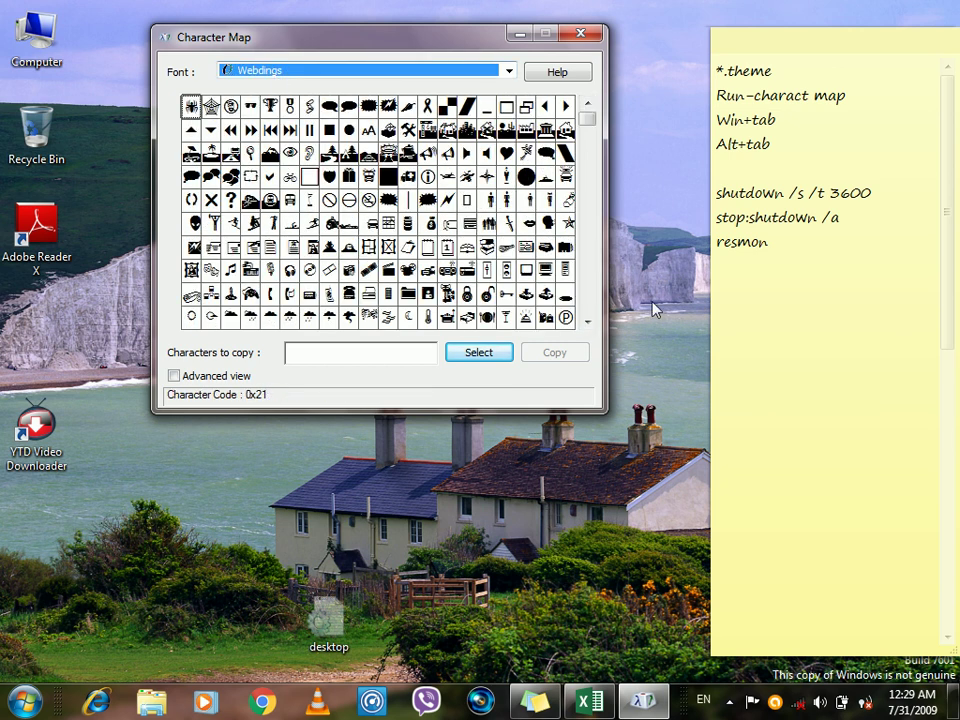
click(588, 322)
click(588, 322)
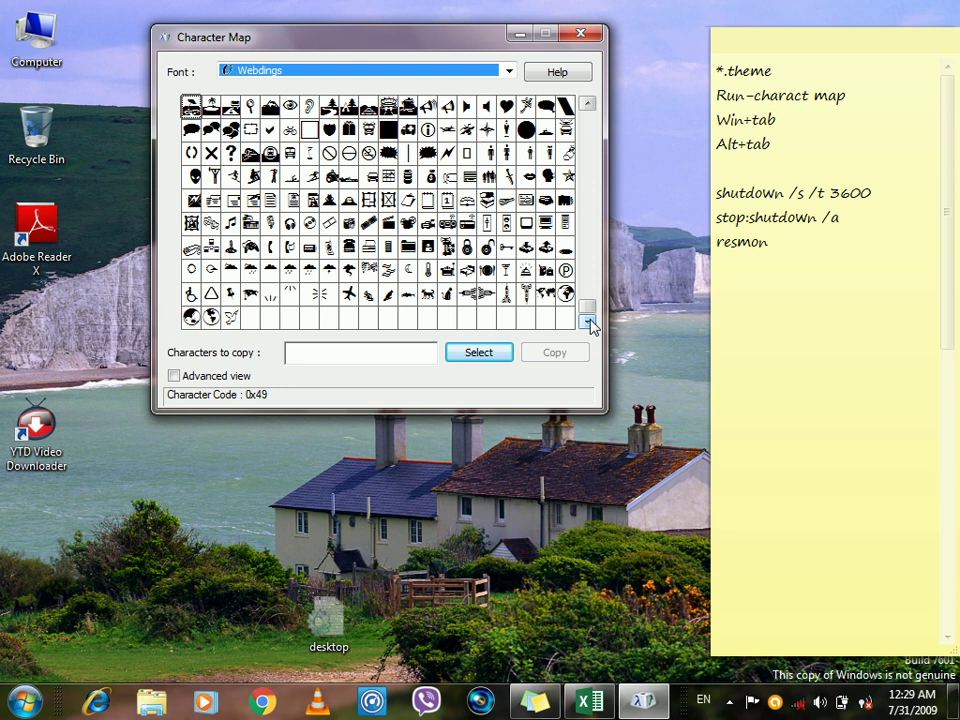
click(529, 327)
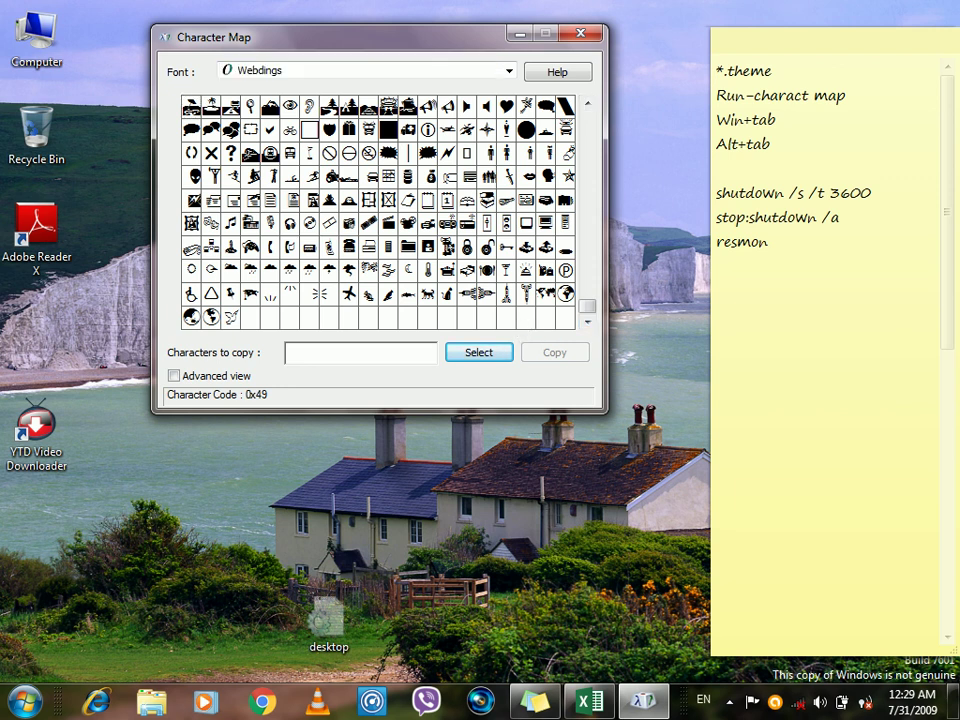
click(505, 293)
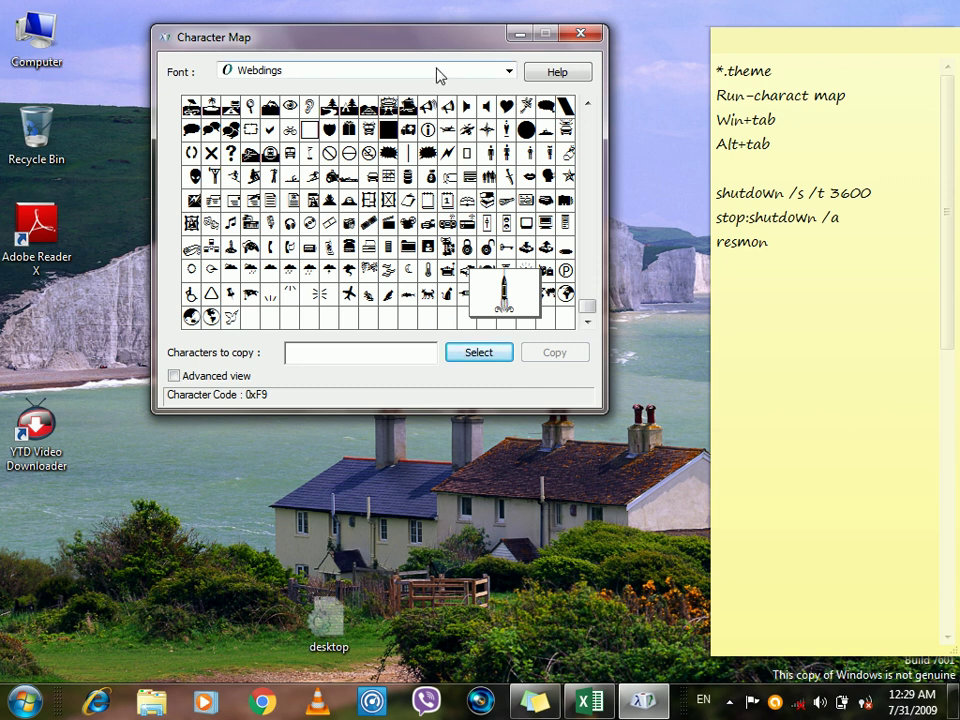
- Show the Narkisim font followed by Baskerville Old Face, and look through the Baskerville Old Face characters
click(506, 74)
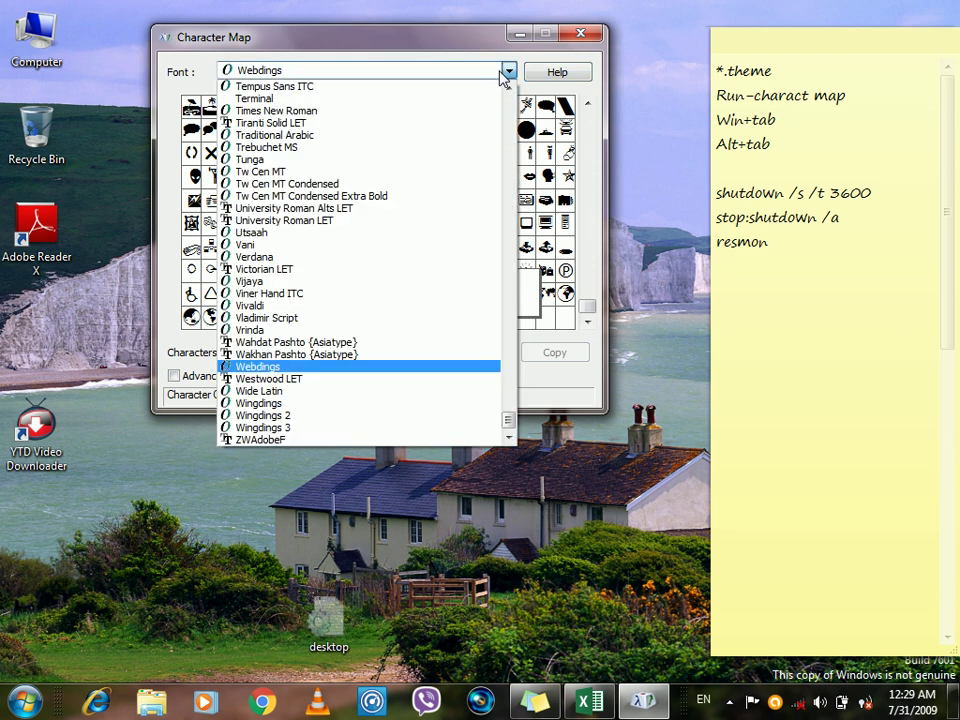
key(n)
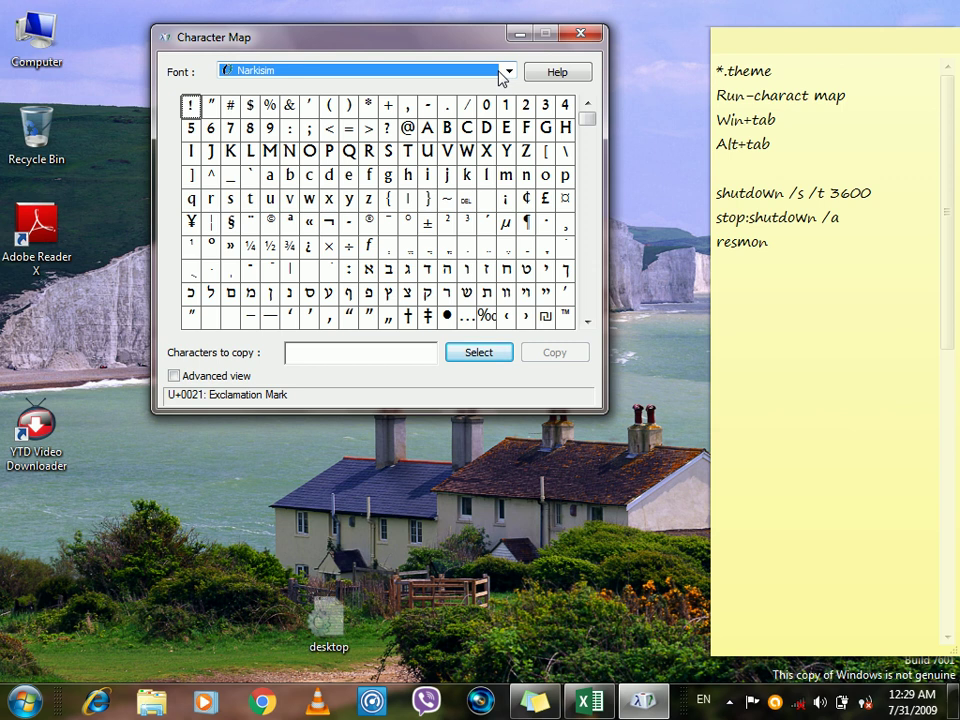
key(b)
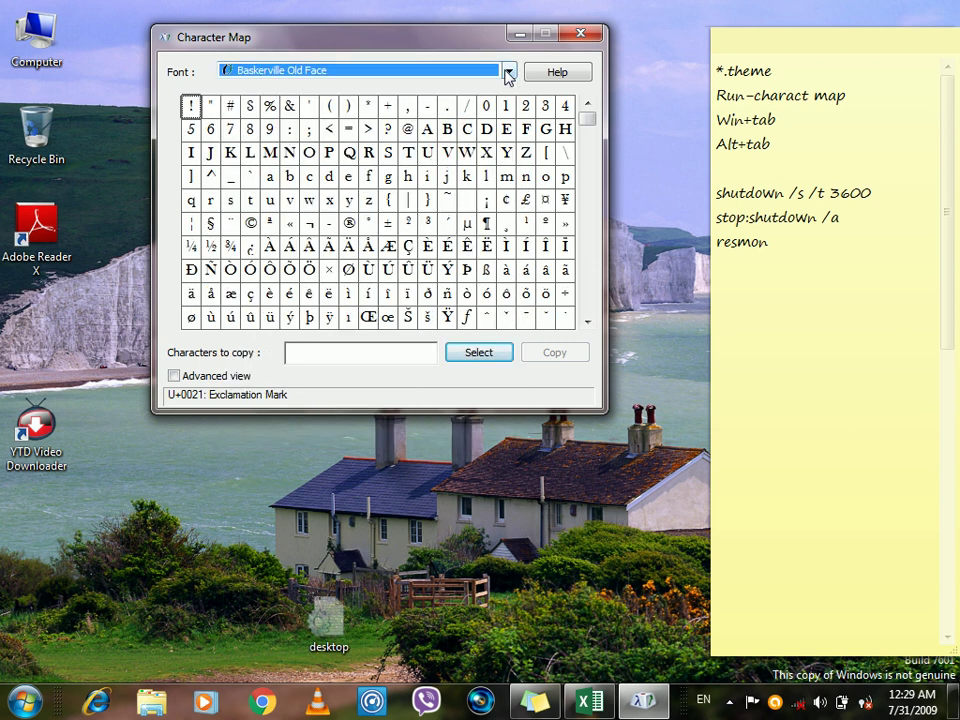
click(586, 323)
click(586, 323)
drag(585, 306, 591, 118)
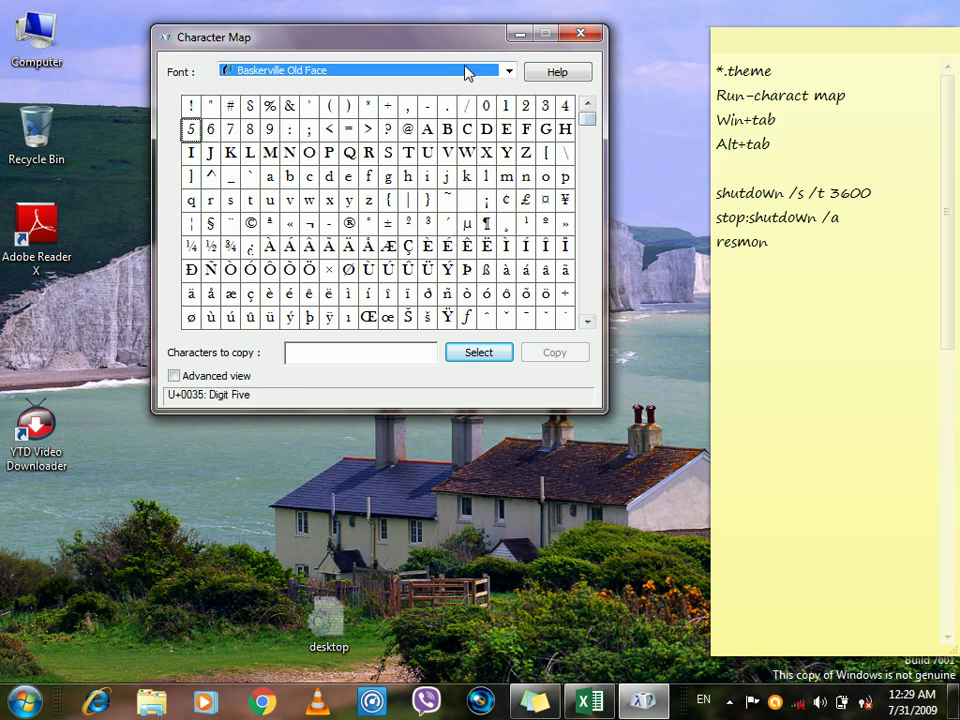
- Change the Character Map font to Arabic Bays and add the Zero Width Non-Joiner character to the characters to copy
click(465, 72)
click(465, 72)
key(a)
key(r)
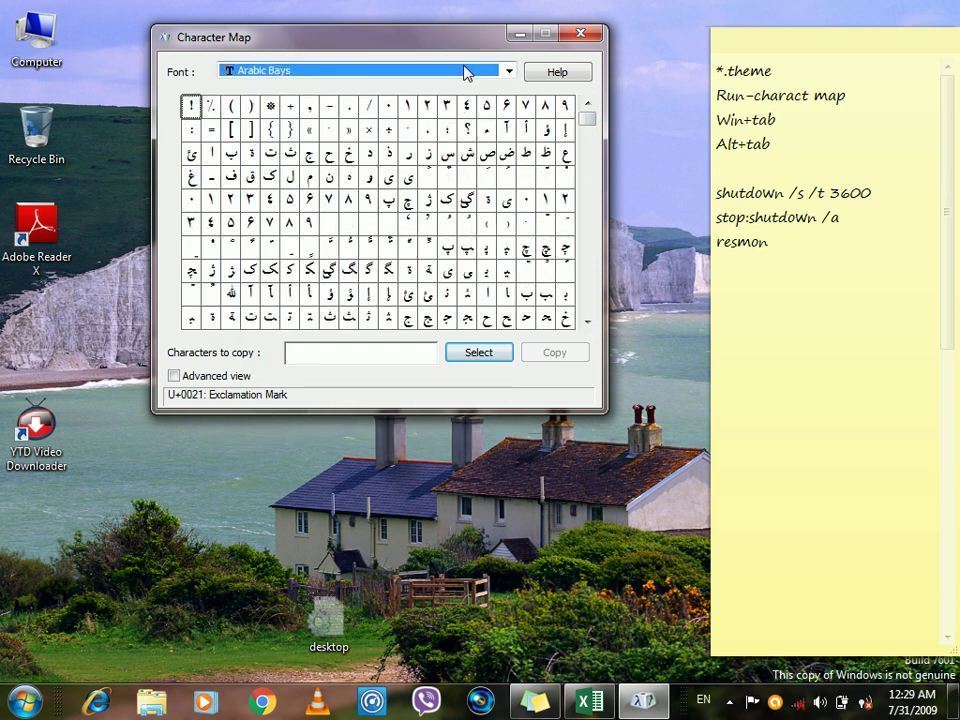
click(327, 222)
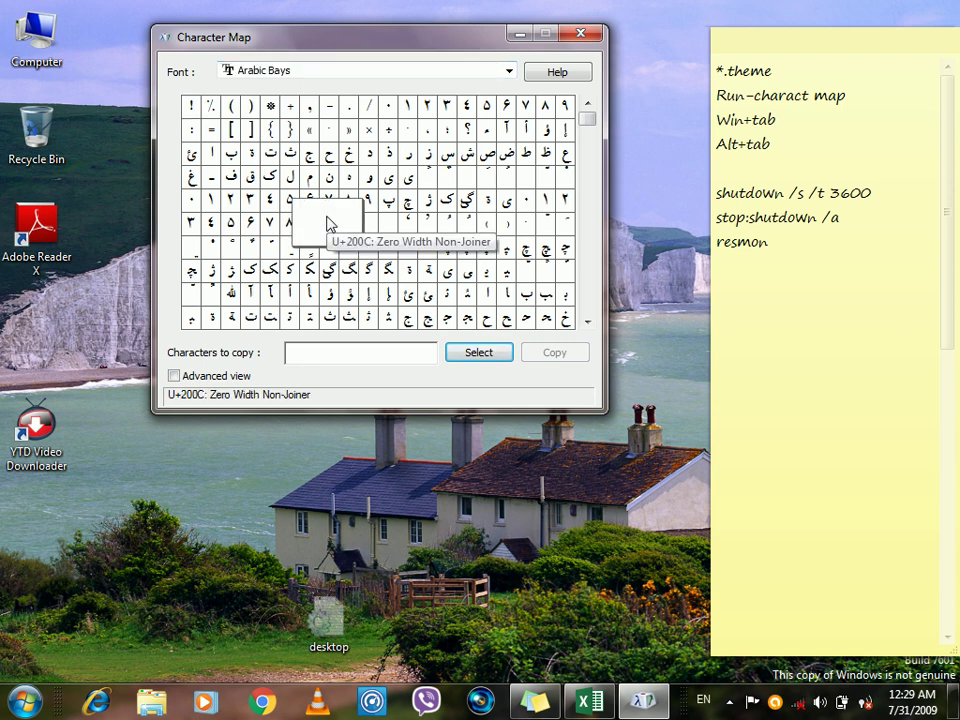
click(468, 351)
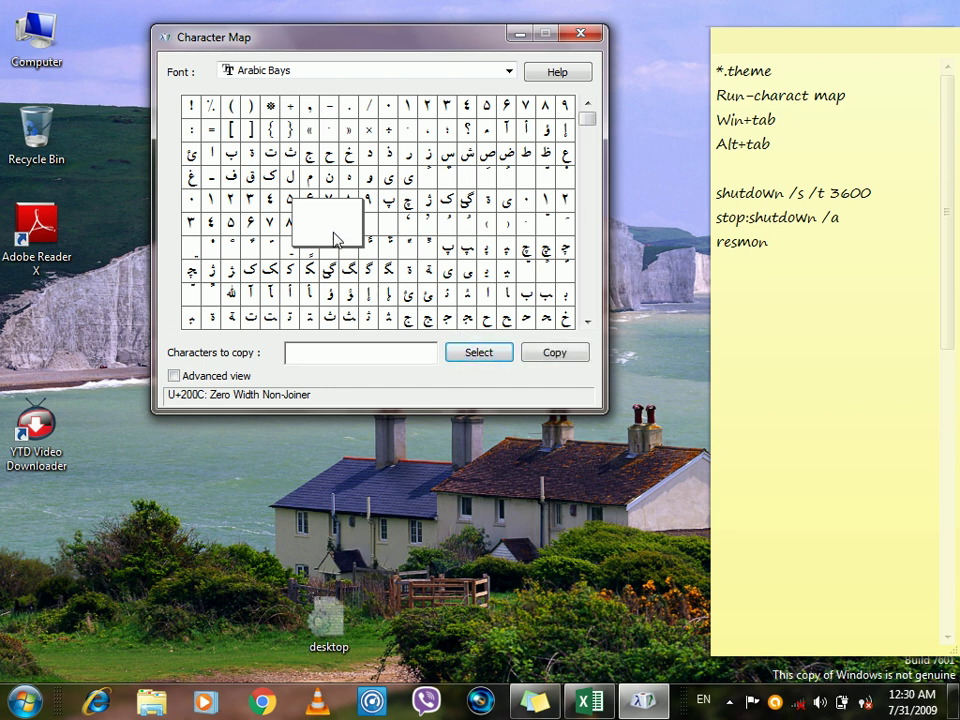
- Copy the Zero Width Non-Joiner character and create a desktop folder with that blank character pasted as its name
click(546, 358)
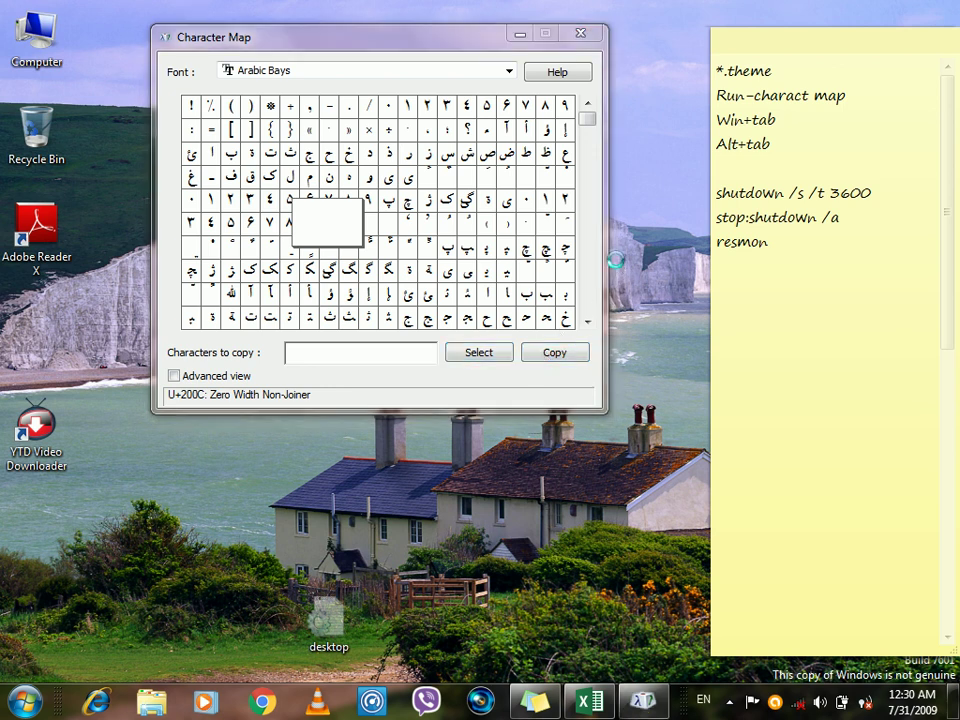
right_click(617, 262)
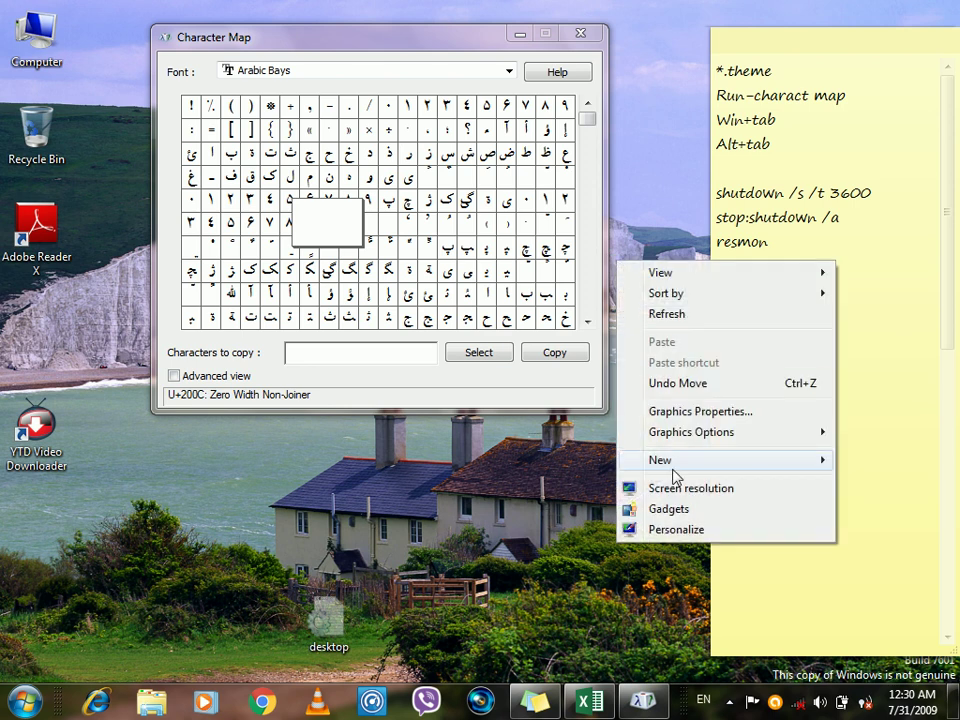
mouse_move(673, 460)
click(467, 195)
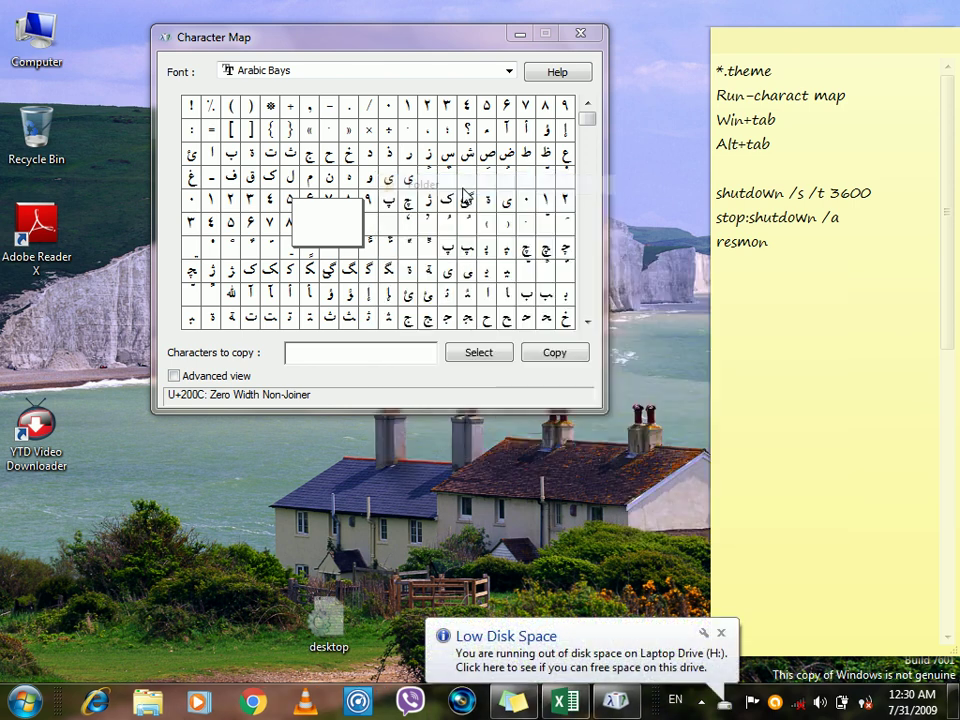
key(BackSpace)
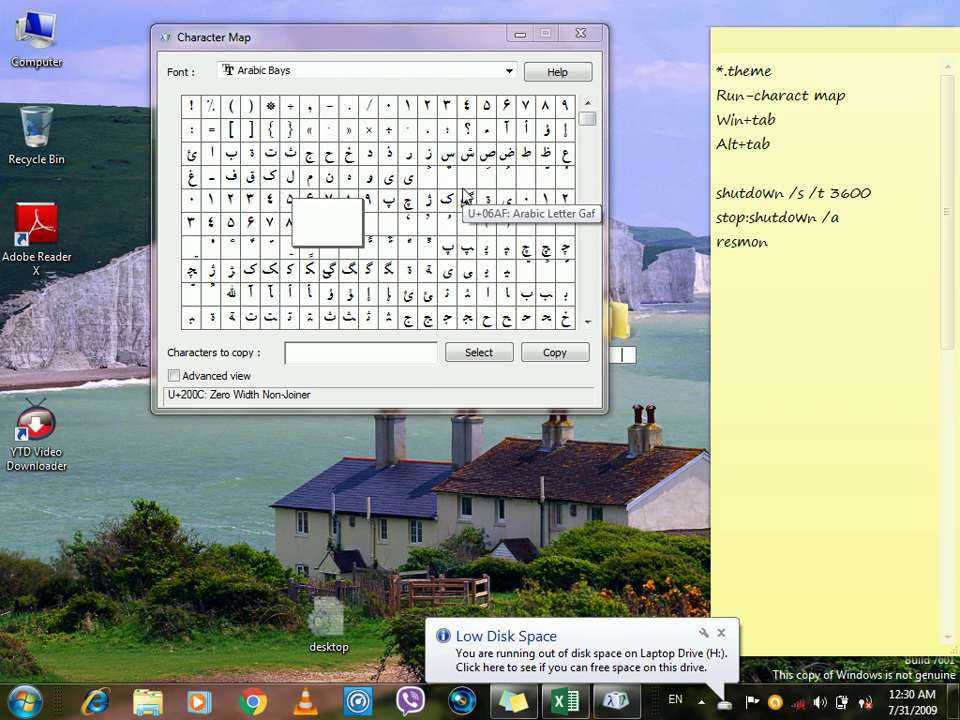
right_click(625, 355)
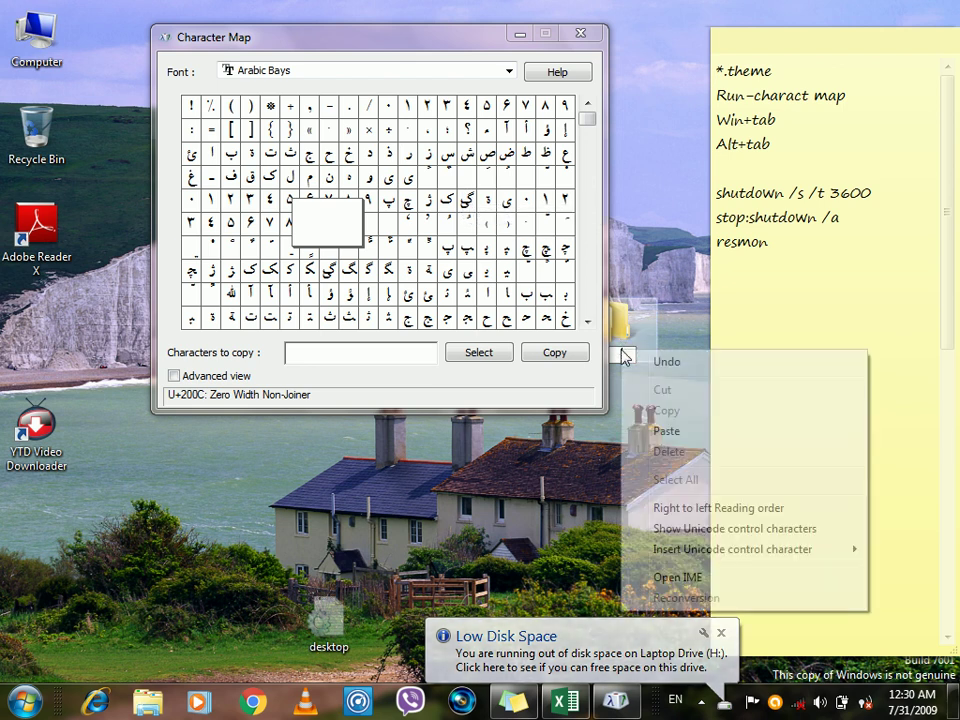
click(647, 431)
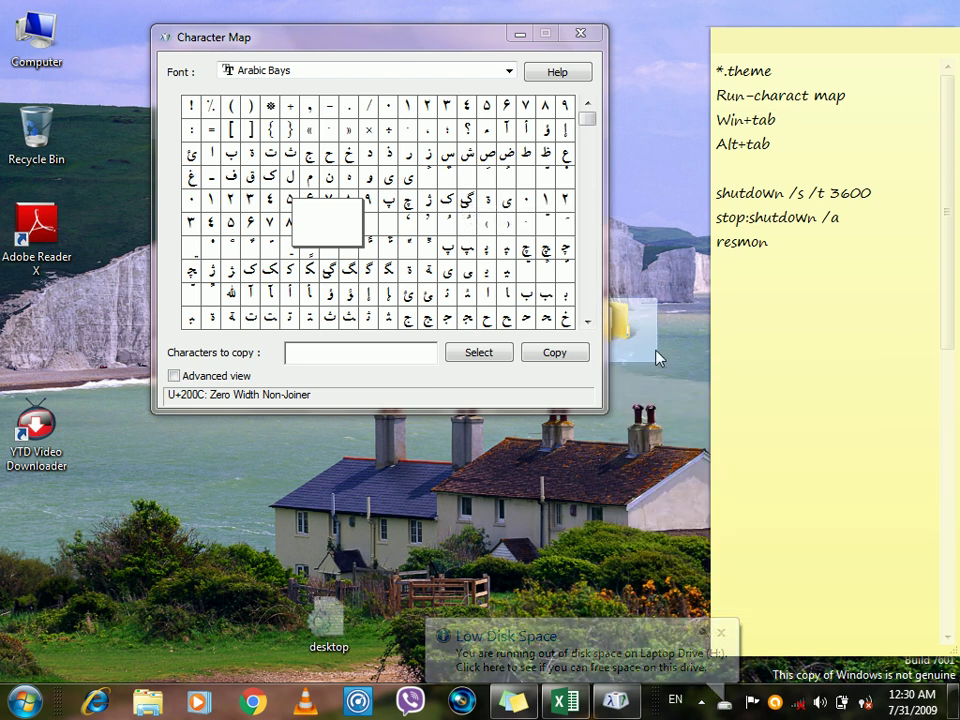
- Move the Character Map window aside and space the Deskotp folder and the blank-named folder apart on the desktop
drag(469, 37, 460, 40)
drag(390, 50, 261, 54)
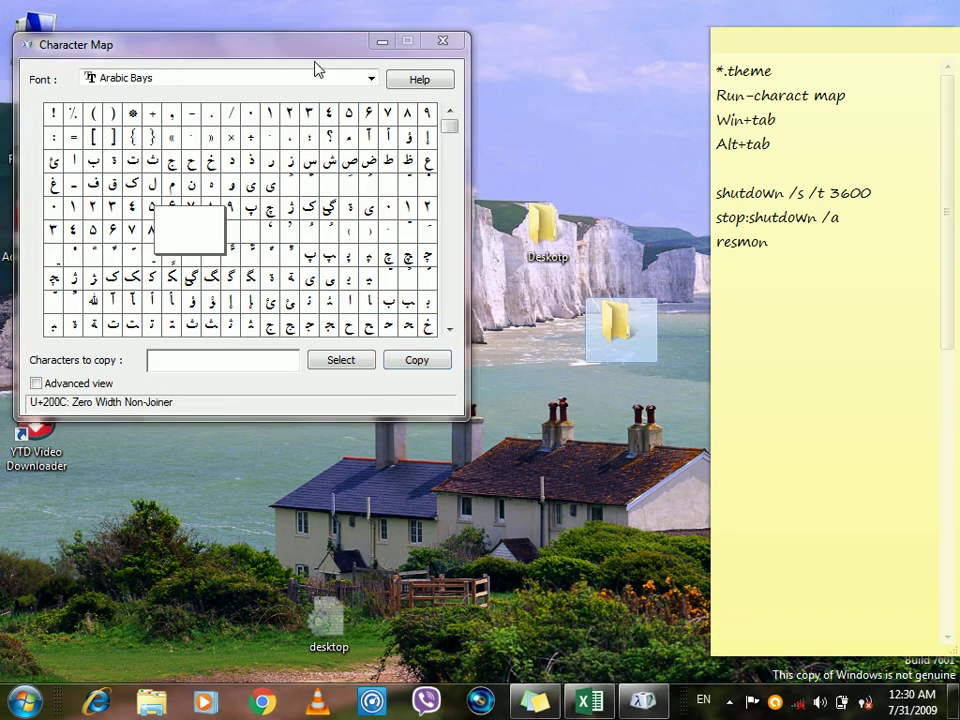
drag(322, 49, 270, 148)
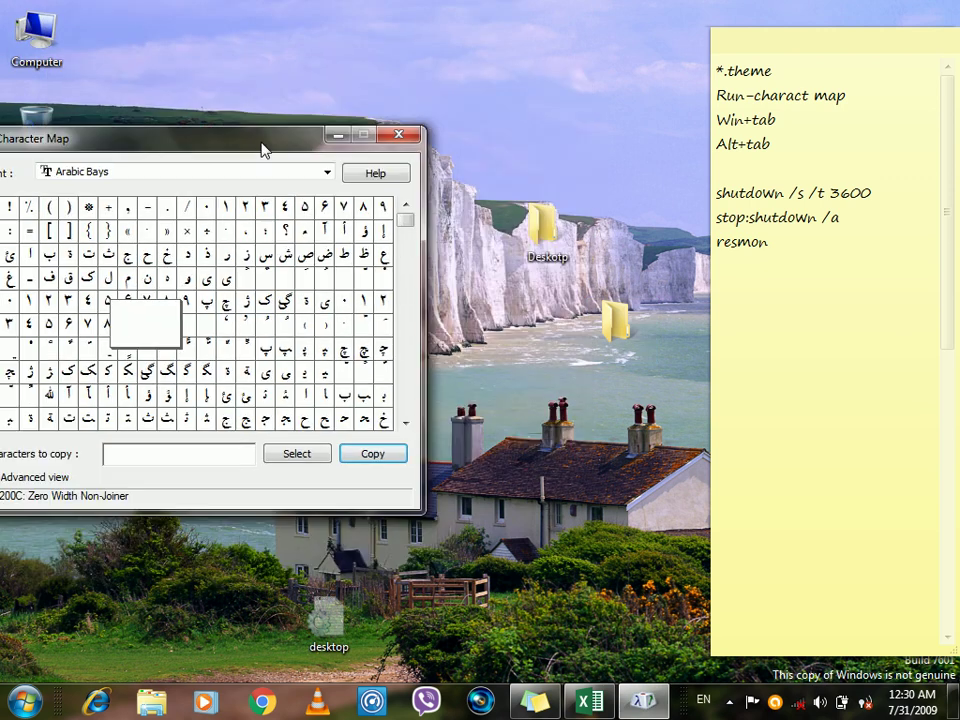
drag(547, 245, 550, 440)
drag(617, 340, 547, 157)
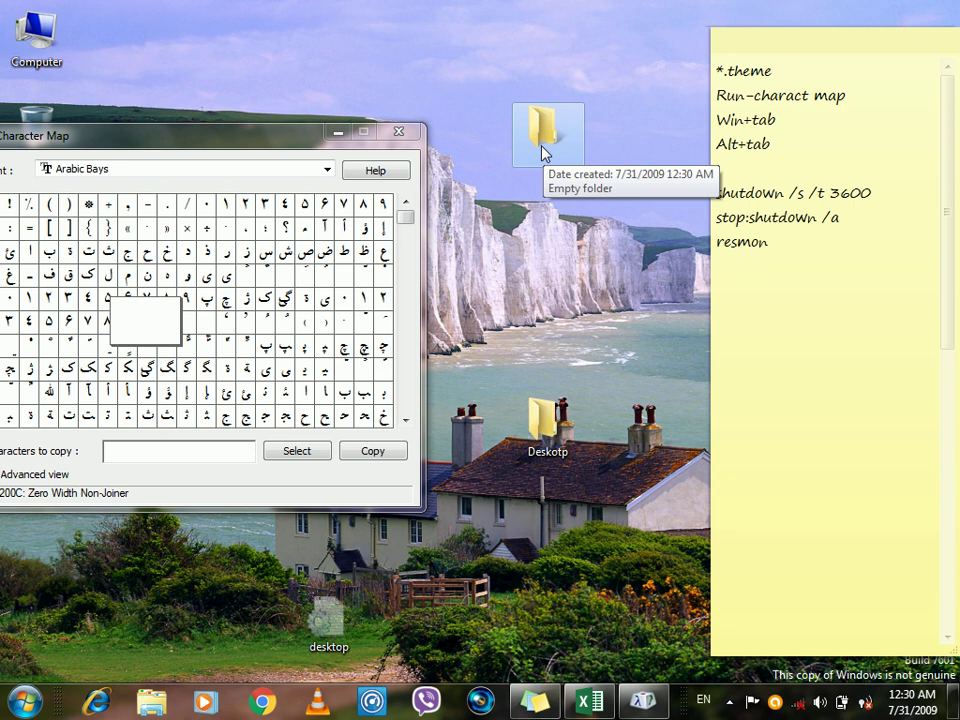
- Open the blank-named folder's name for editing, leave it blank, and move the folder up to the desktop's upper edge
right_click(543, 150)
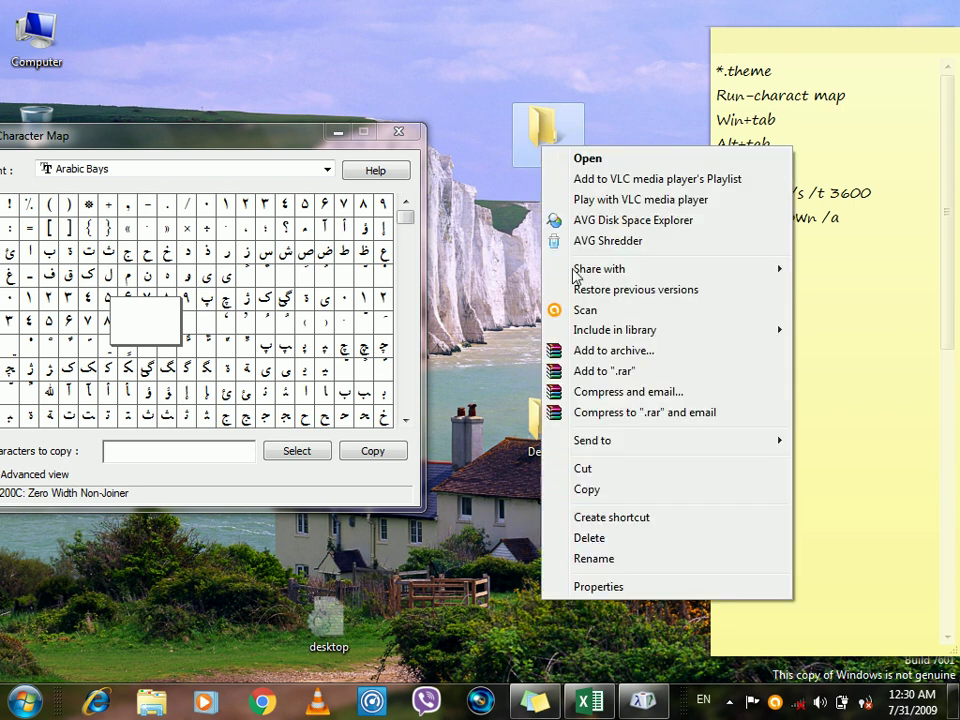
click(590, 559)
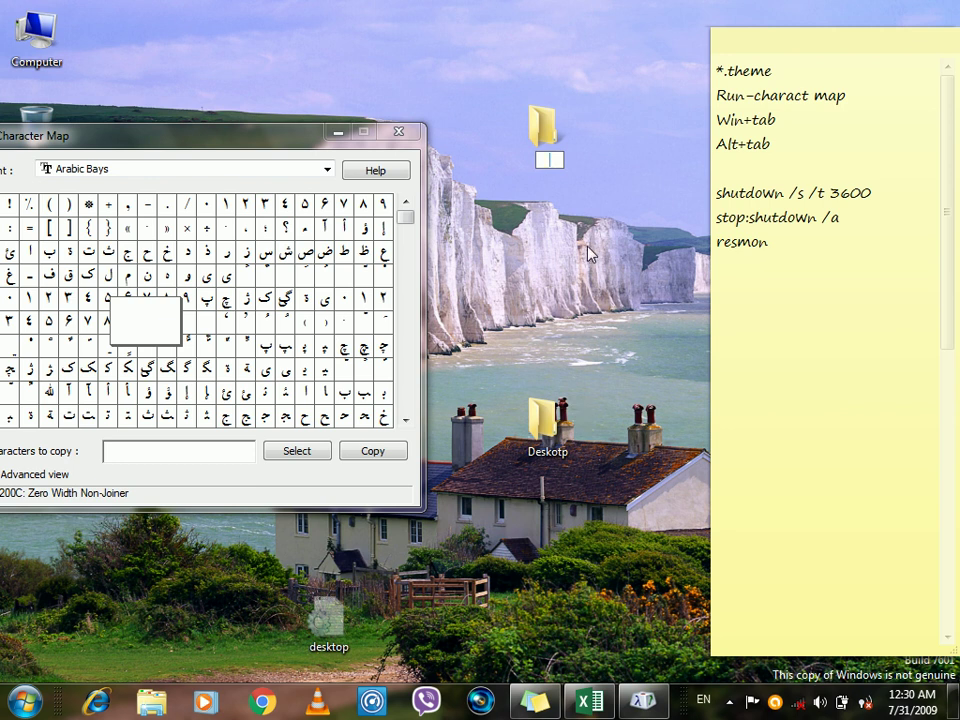
click(549, 140)
drag(540, 135, 584, 68)
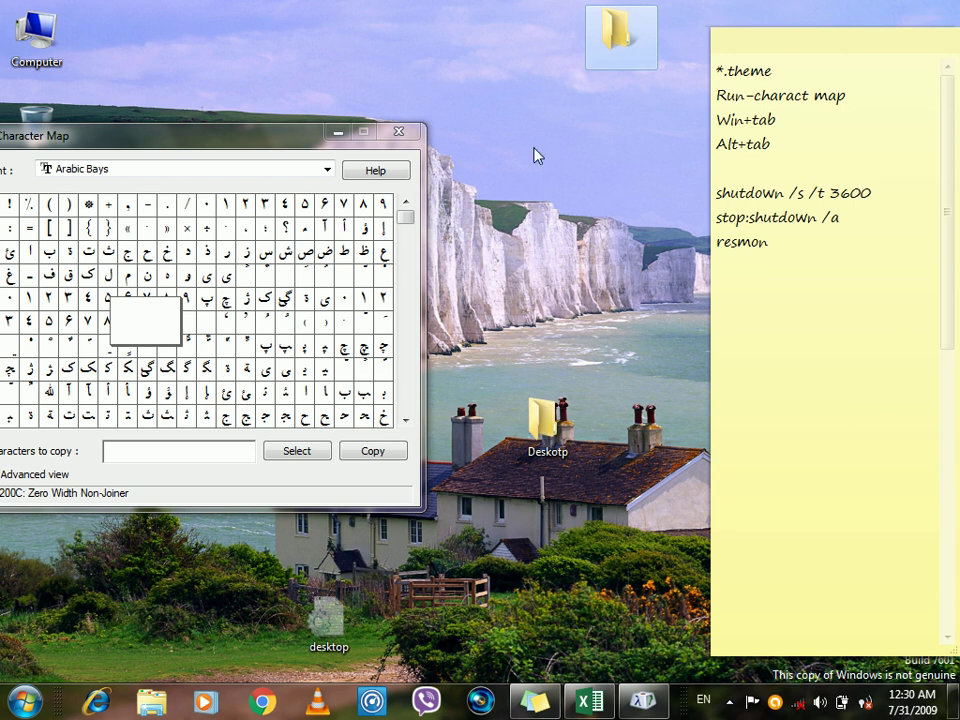
- Create a second desktop folder and replace its name with the Zero width joiner (ZWJ) Unicode control character
click(594, 230)
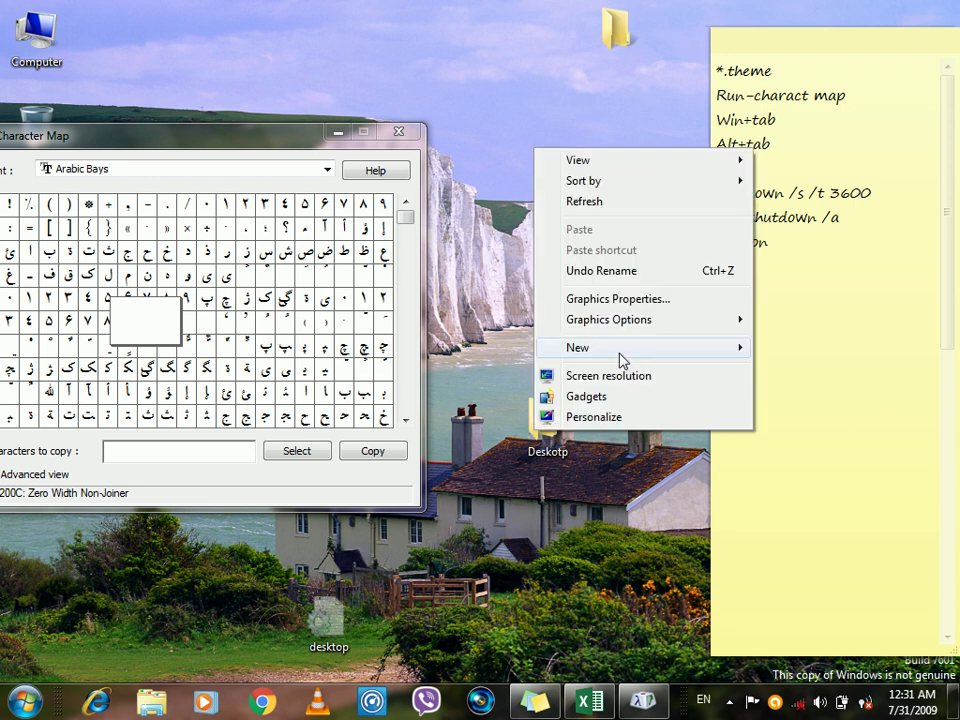
mouse_move(621, 352)
click(521, 352)
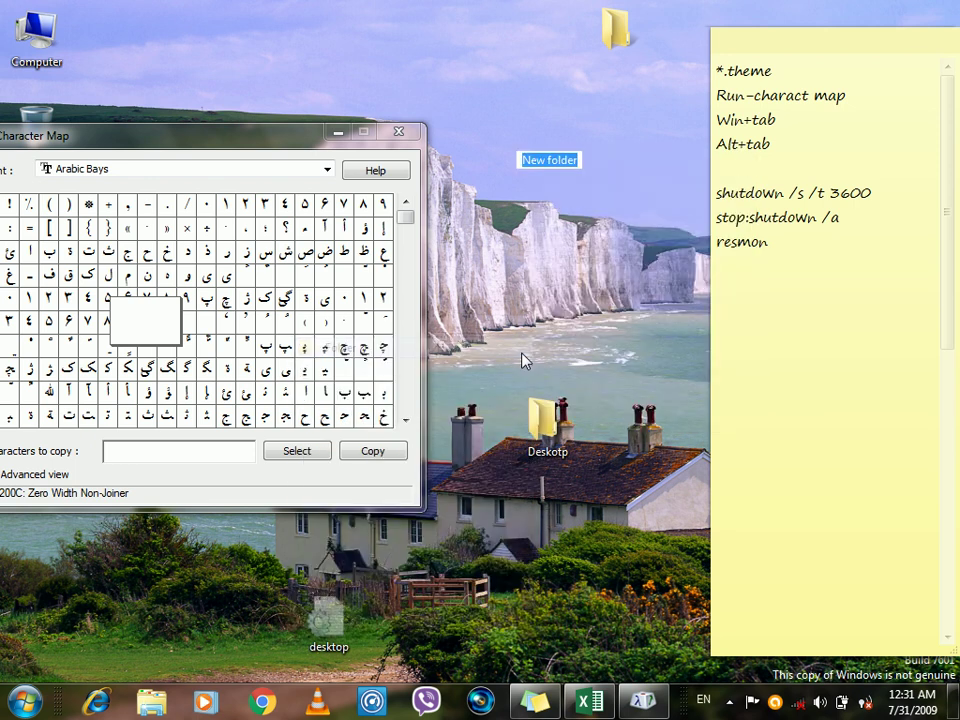
key(BackSpace)
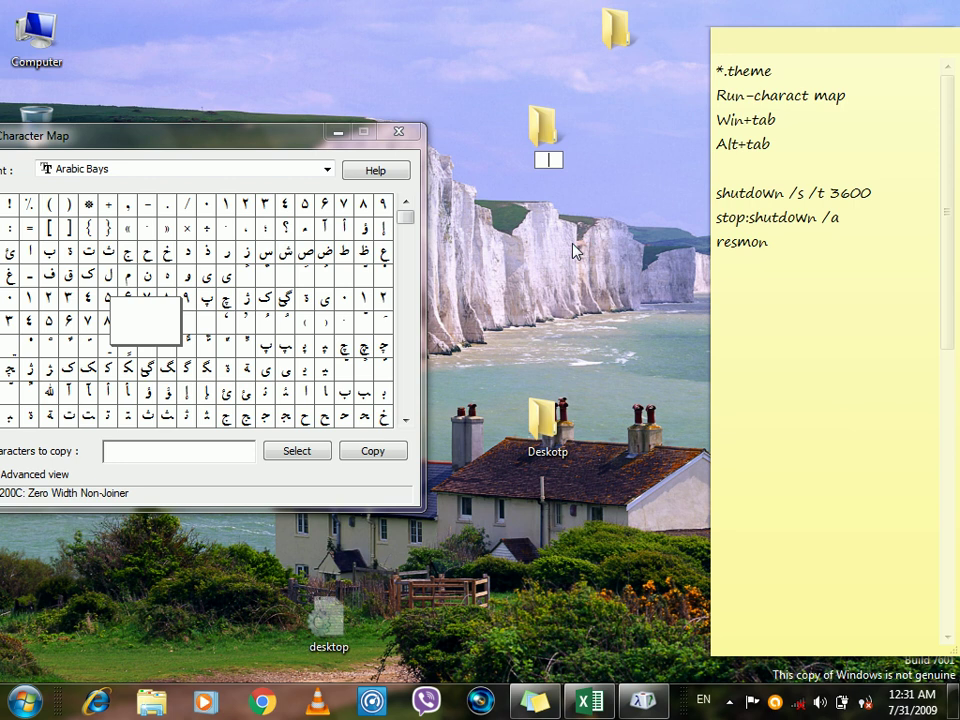
right_click(548, 160)
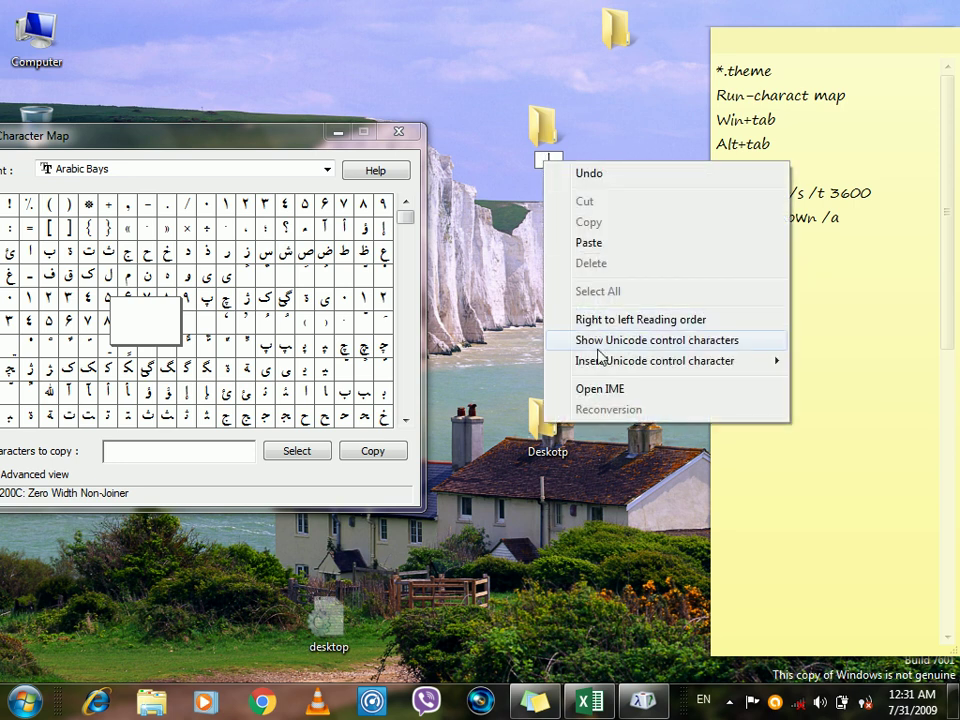
mouse_move(602, 366)
click(480, 401)
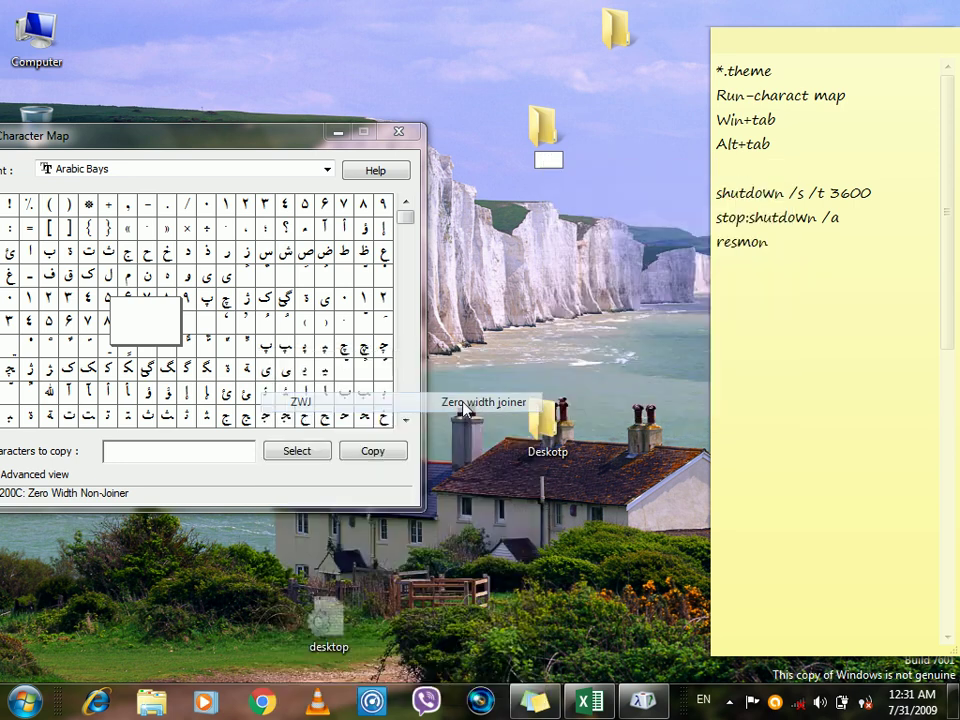
key(Return)
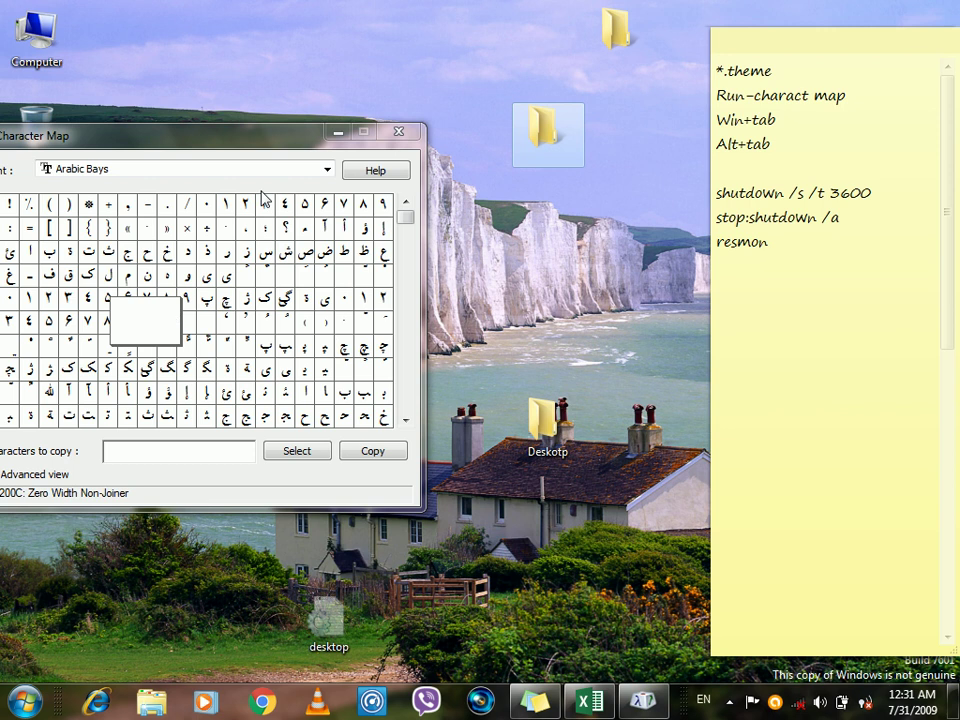
- Close Character Map and select both blank-named folders on the desktop
click(285, 451)
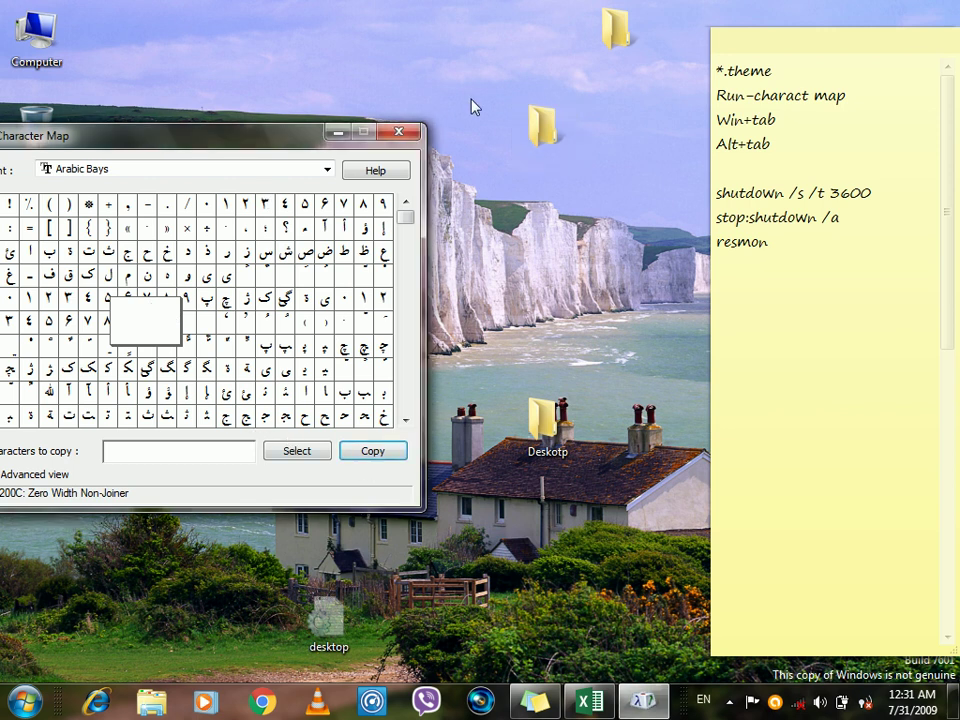
click(405, 132)
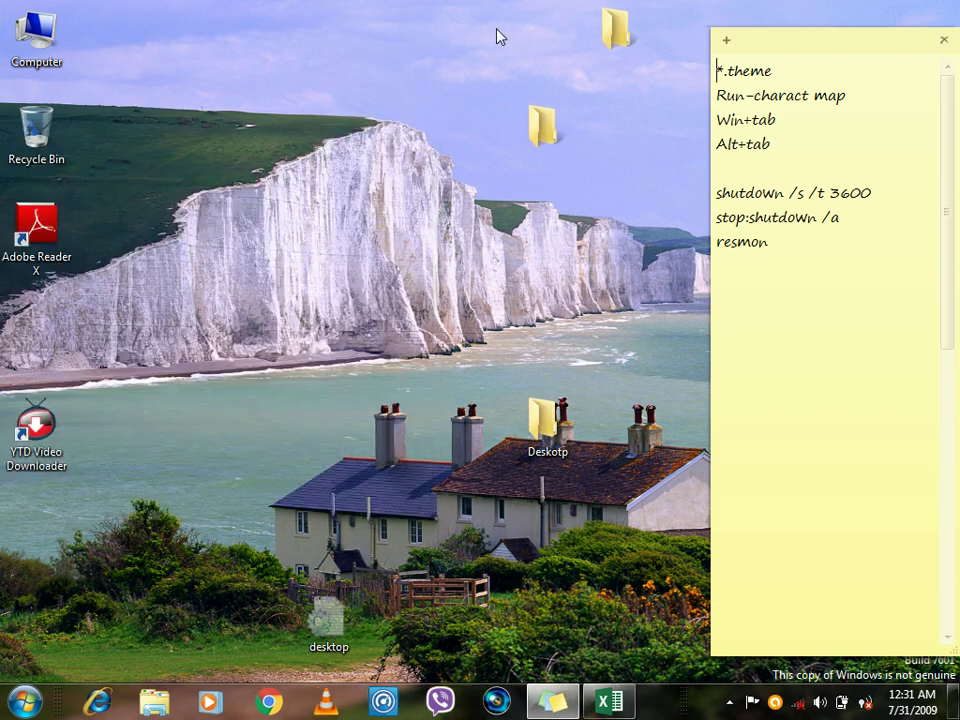
drag(505, 10, 652, 176)
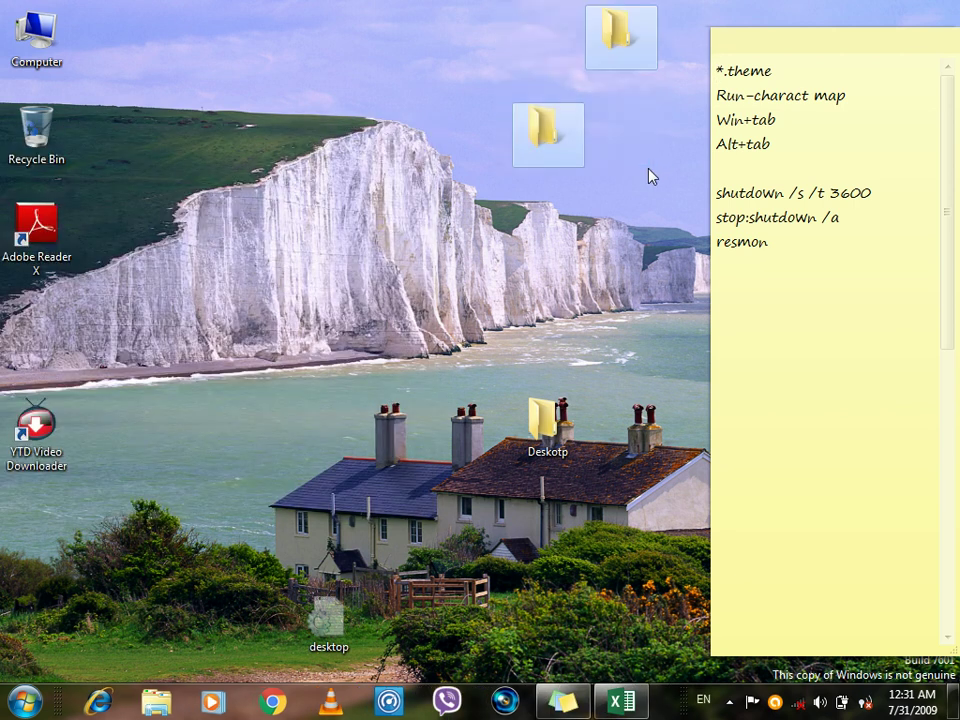
- Change the second blank-named folder's icon to an empty icon from SHELL32.dll in its properties and apply it
click(574, 124)
right_click(575, 121)
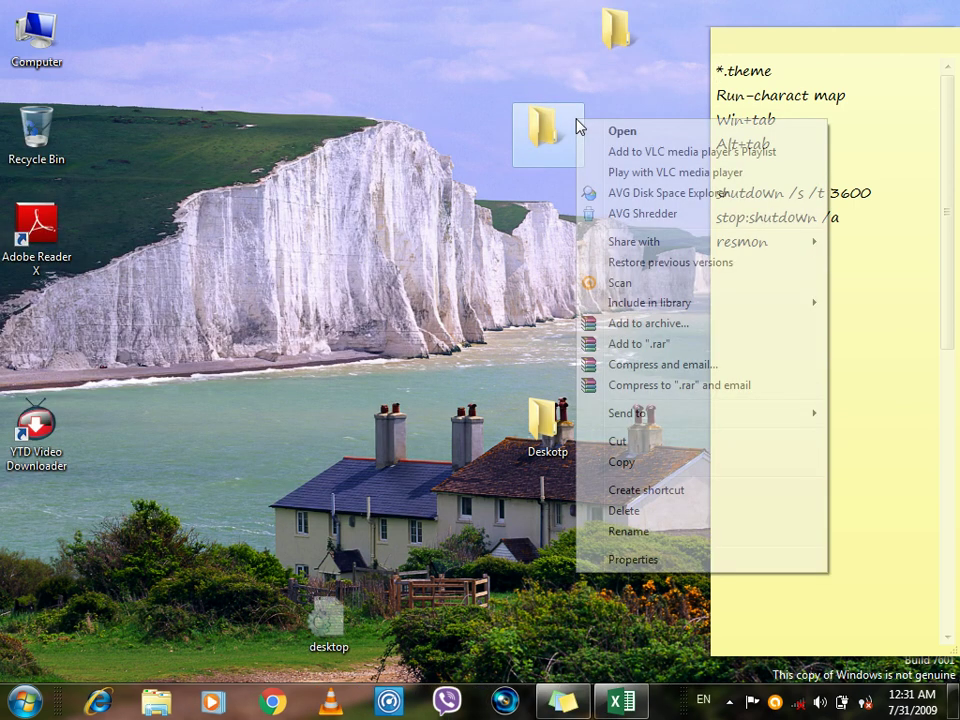
click(611, 563)
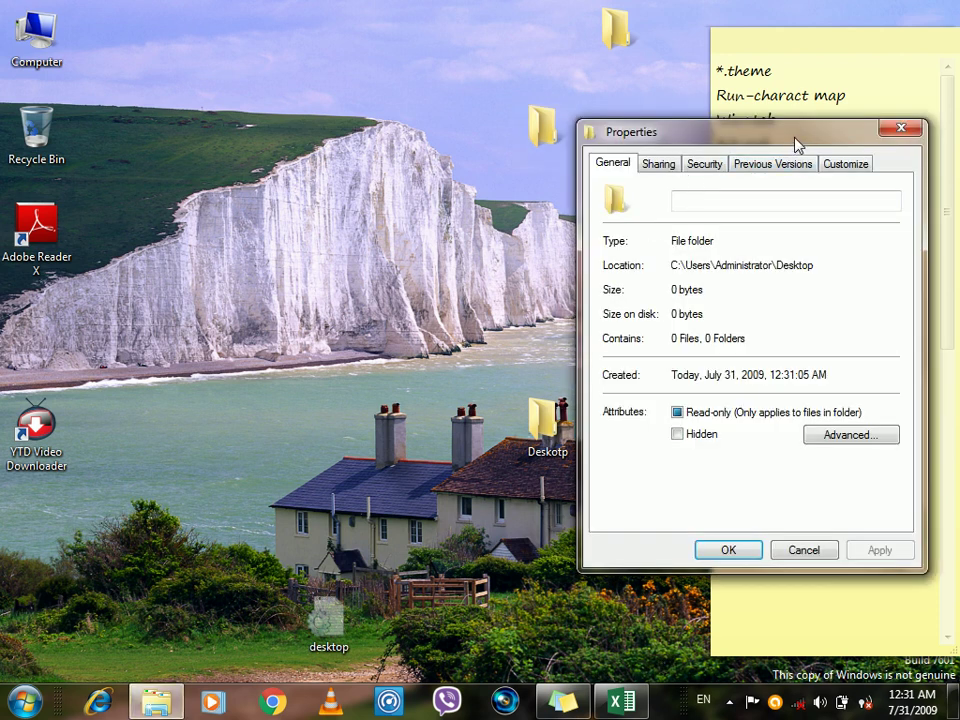
drag(797, 143, 430, 104)
click(458, 121)
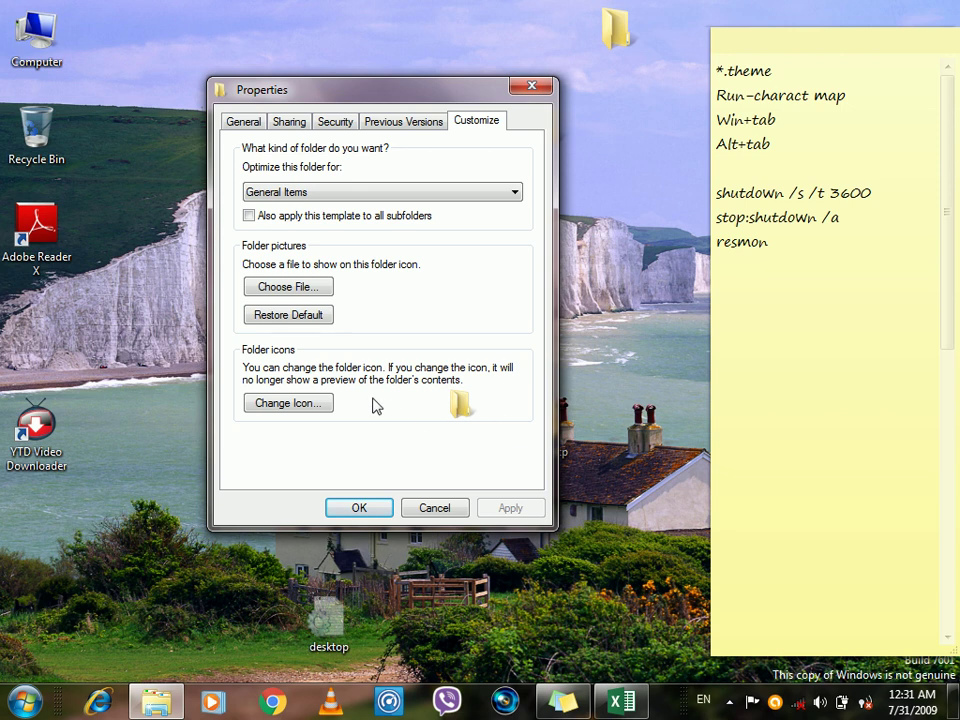
click(325, 404)
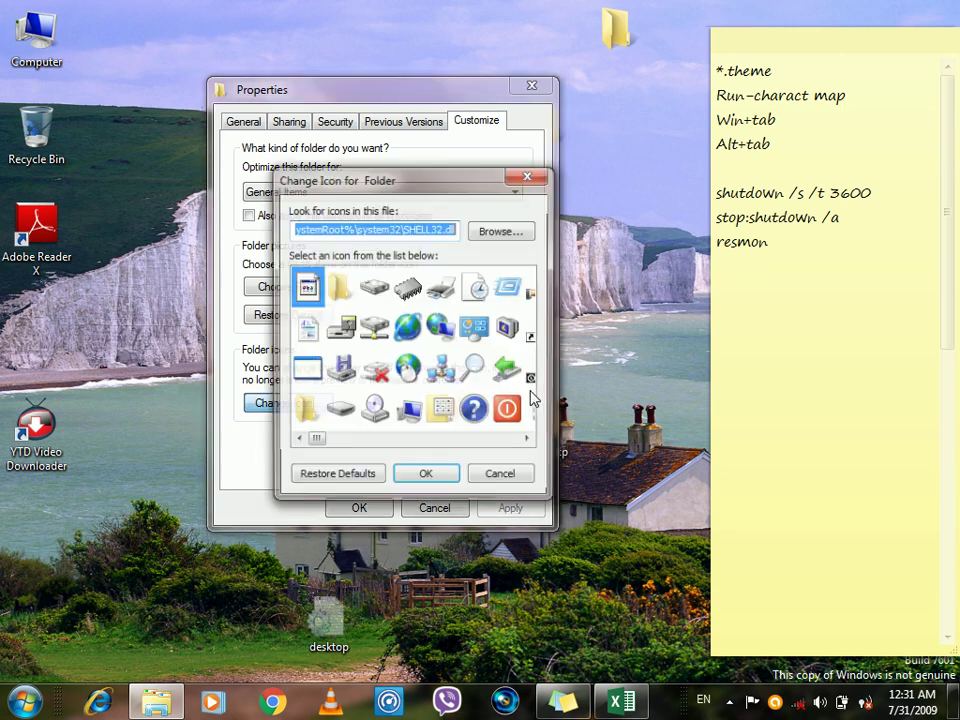
click(527, 443)
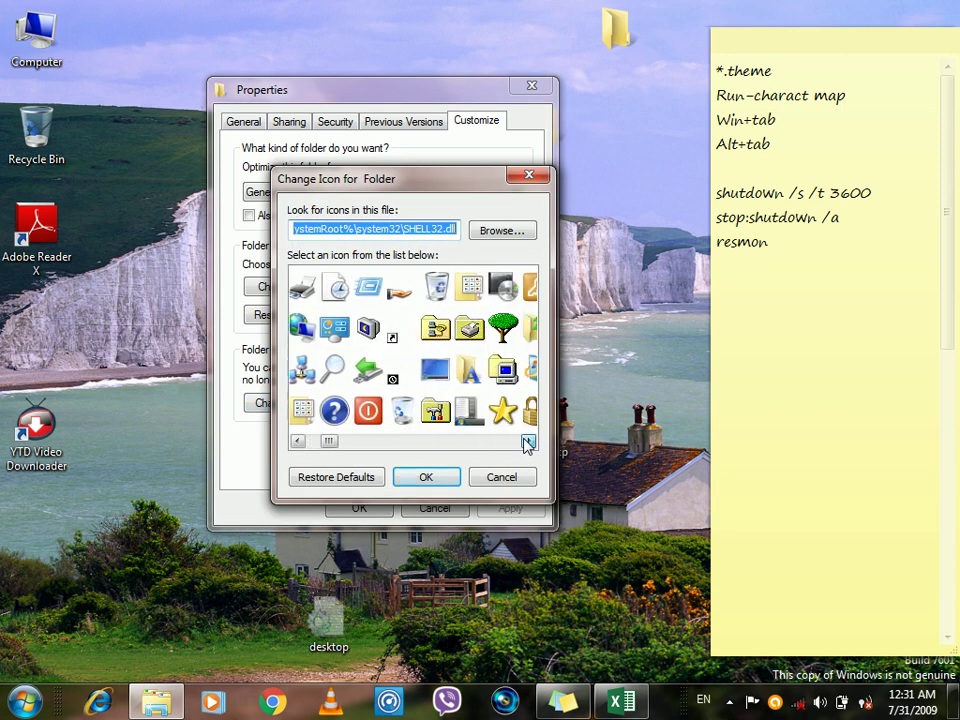
click(439, 407)
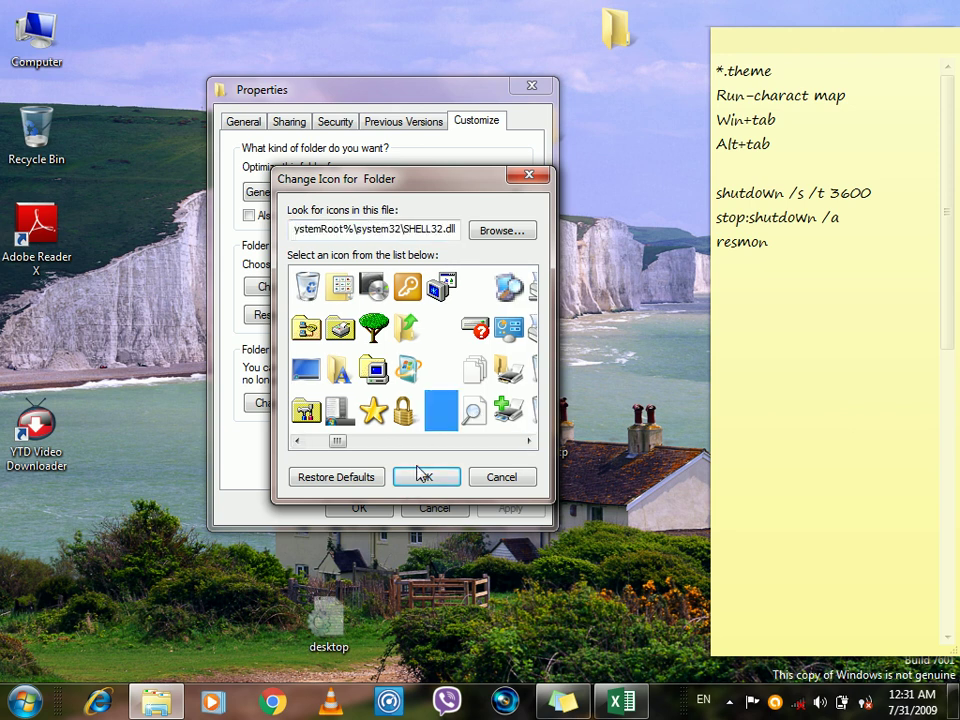
click(425, 476)
drag(486, 95, 379, 47)
click(396, 458)
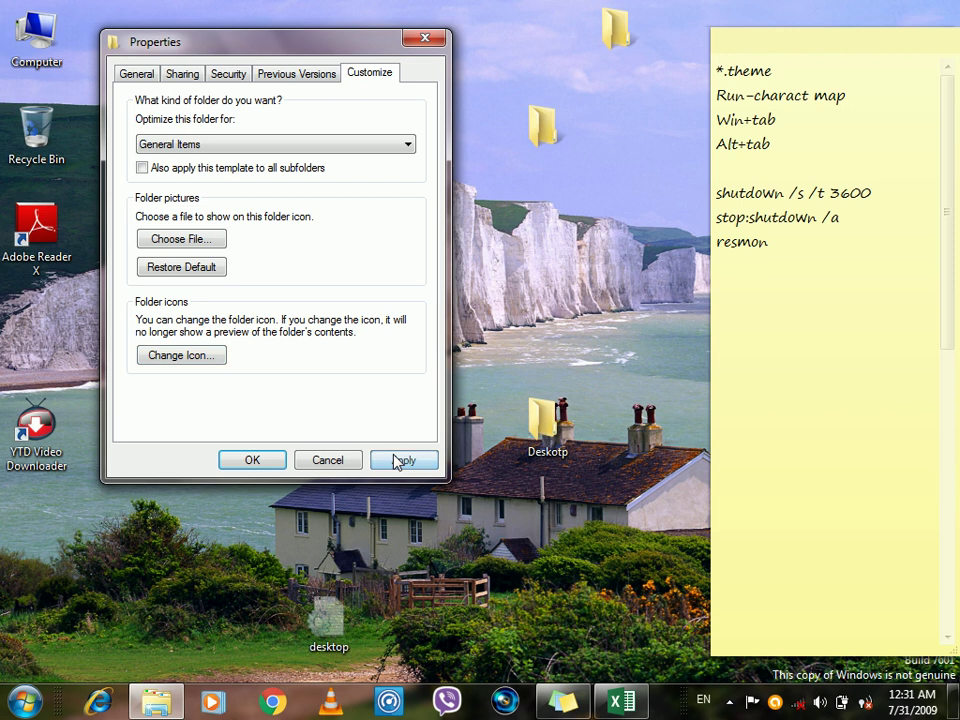
click(280, 460)
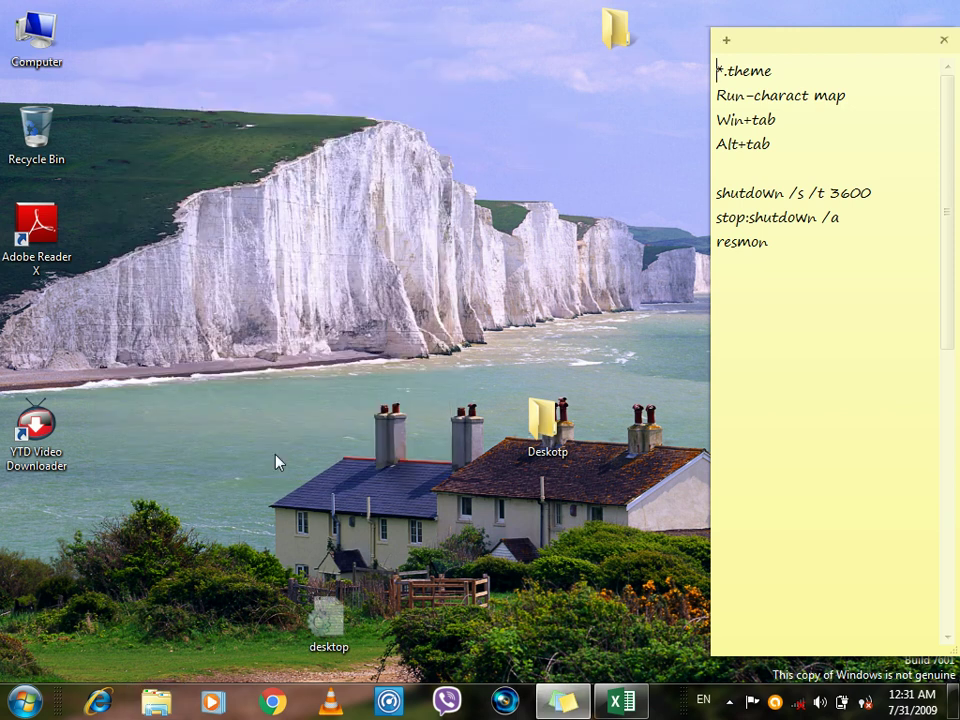
- Delete both blank-named folders from the desktop and permanently empty the Recycle Bin
drag(375, 6, 709, 248)
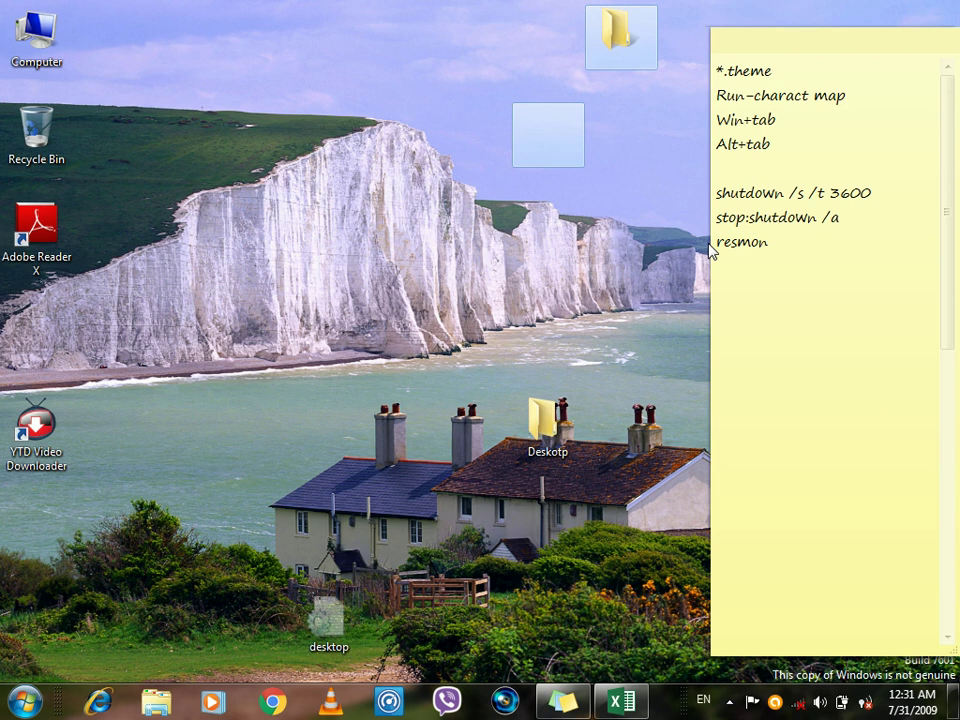
key(Delete)
key(Return)
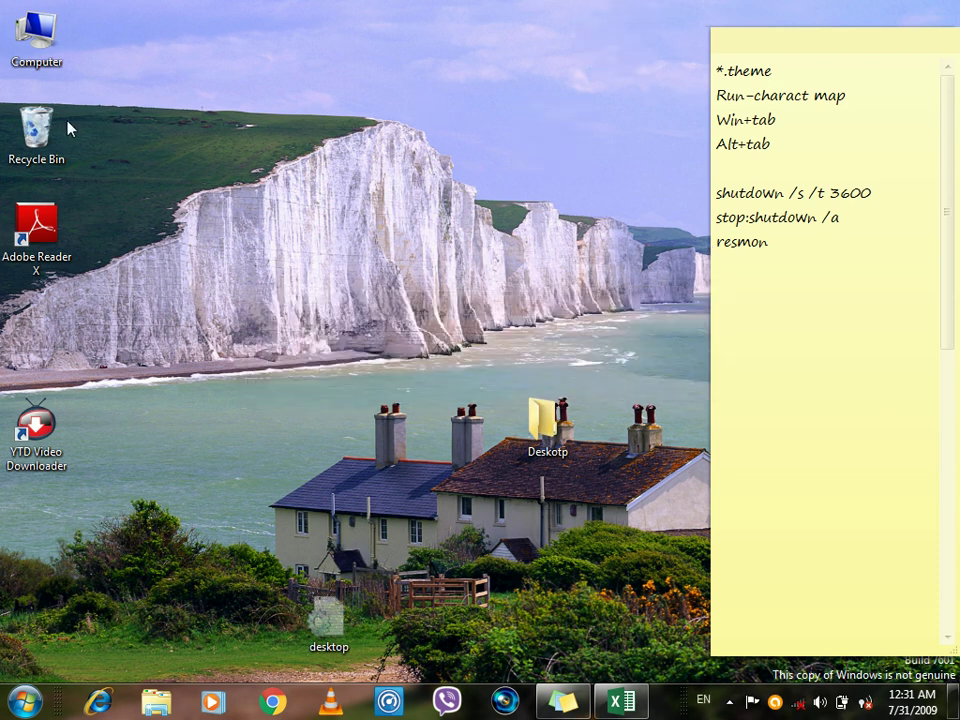
right_click(36, 125)
click(107, 152)
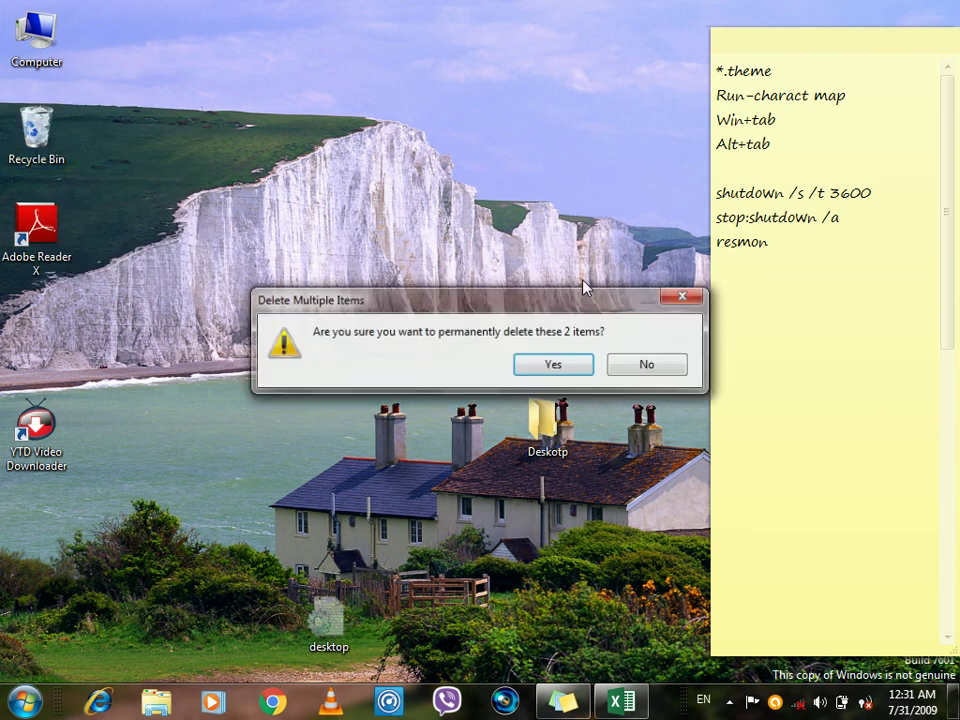
click(540, 370)
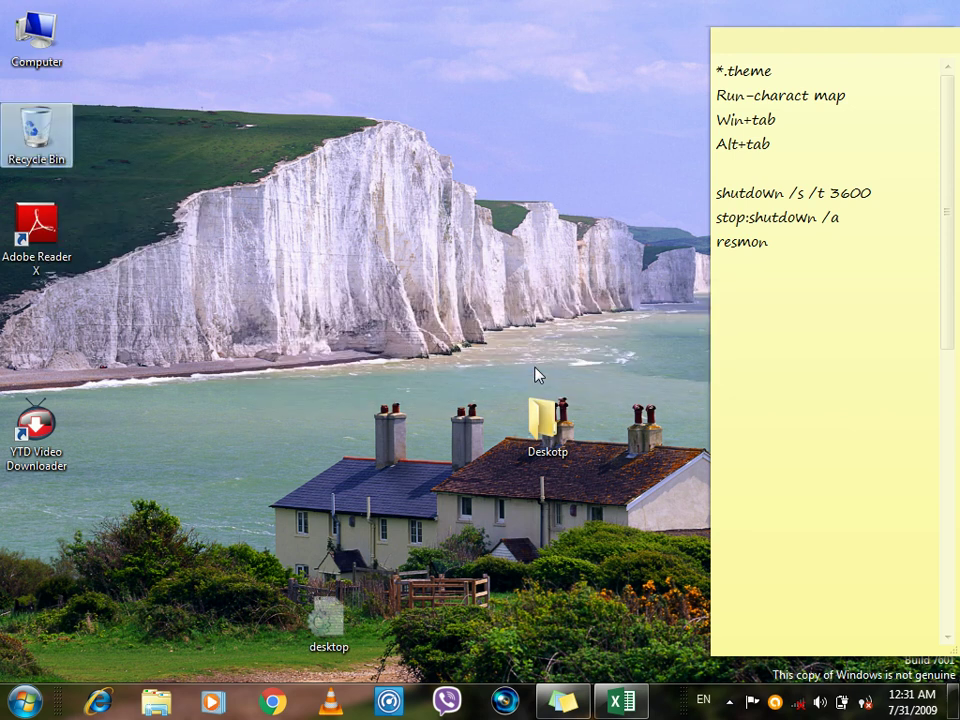
right_click(429, 248)
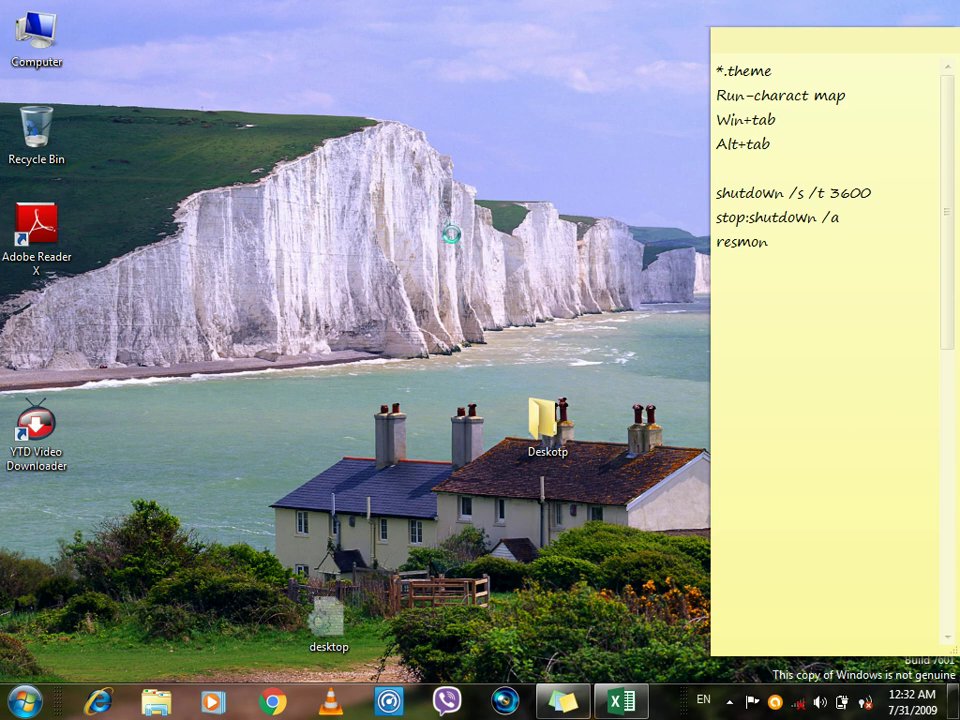
right_click(450, 232)
click(452, 238)
- Open the Auto Tune folder on Laptop Drive (F:) in a window, minimize it, and place a second Computer window lower on the desktop
double_click(36, 35)
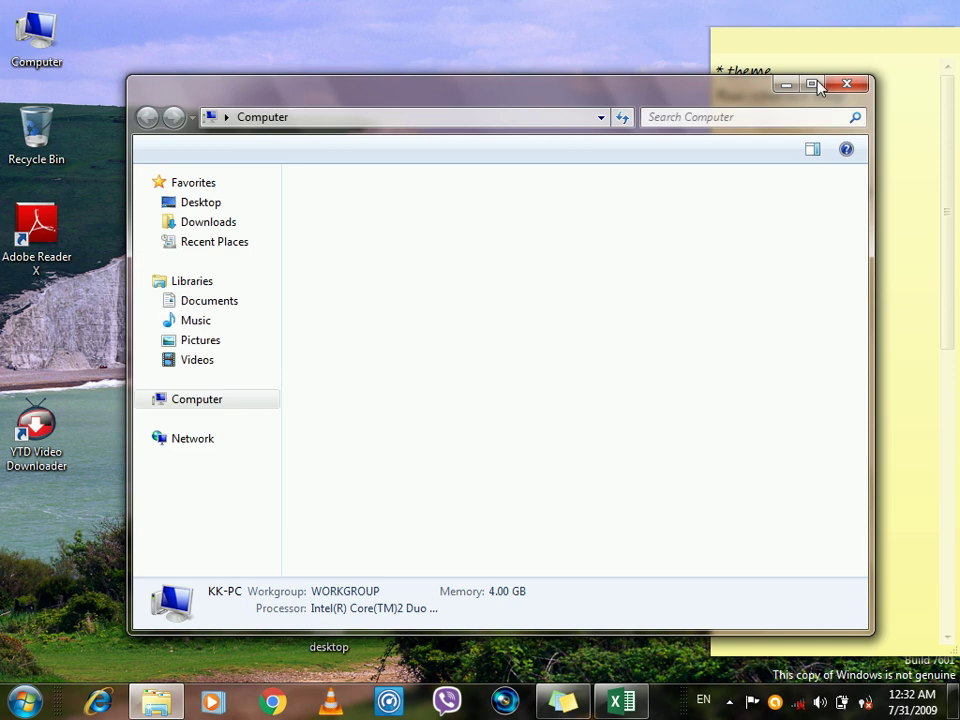
click(812, 85)
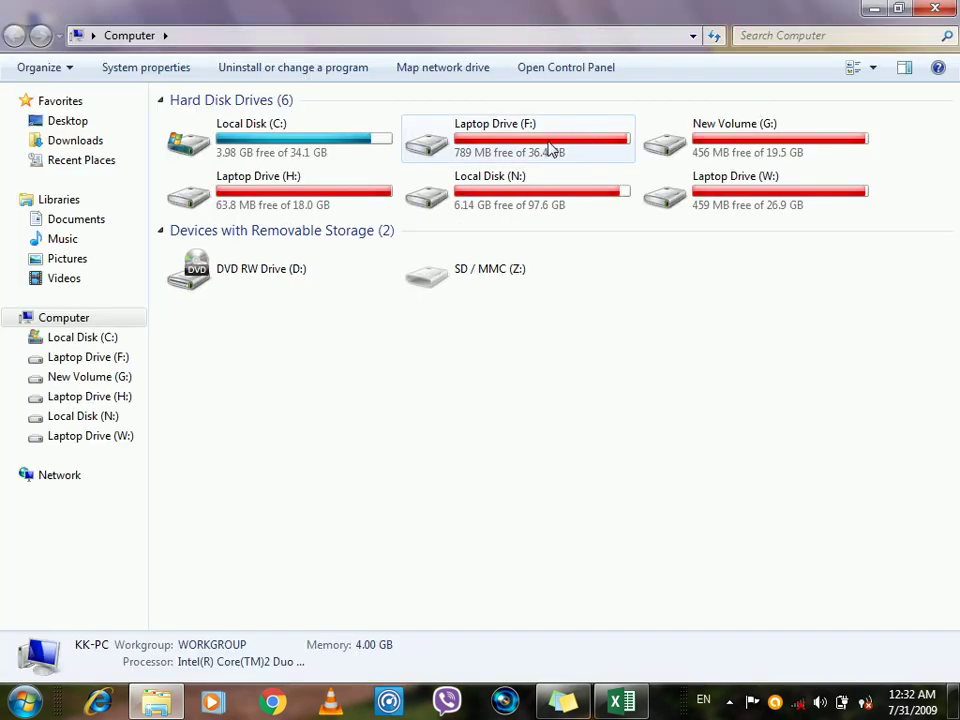
double_click(549, 148)
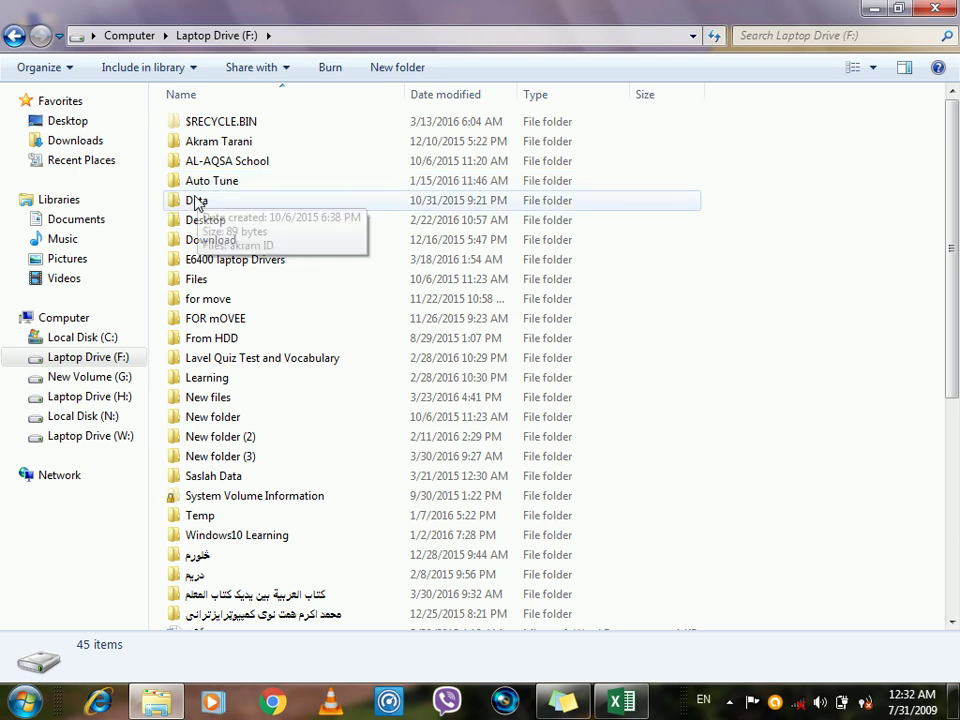
double_click(210, 181)
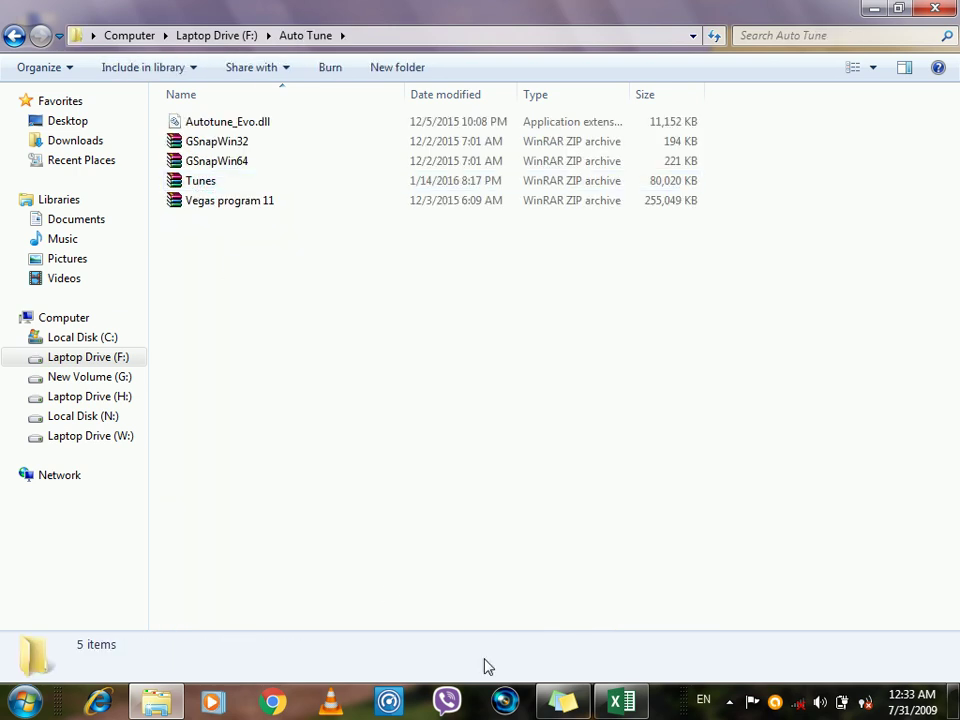
click(870, 9)
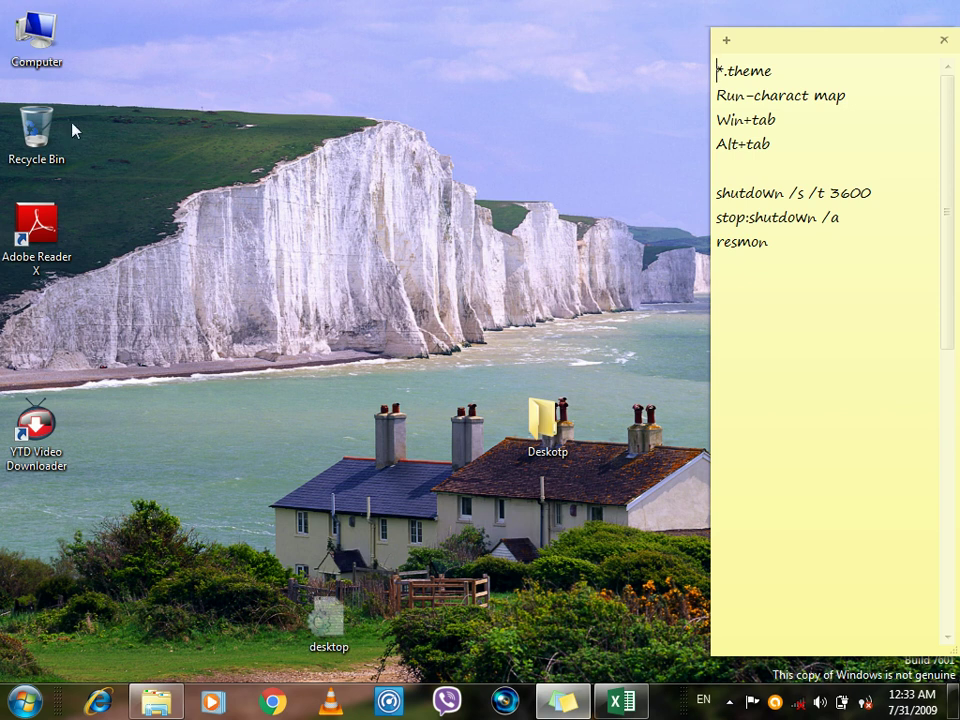
double_click(40, 55)
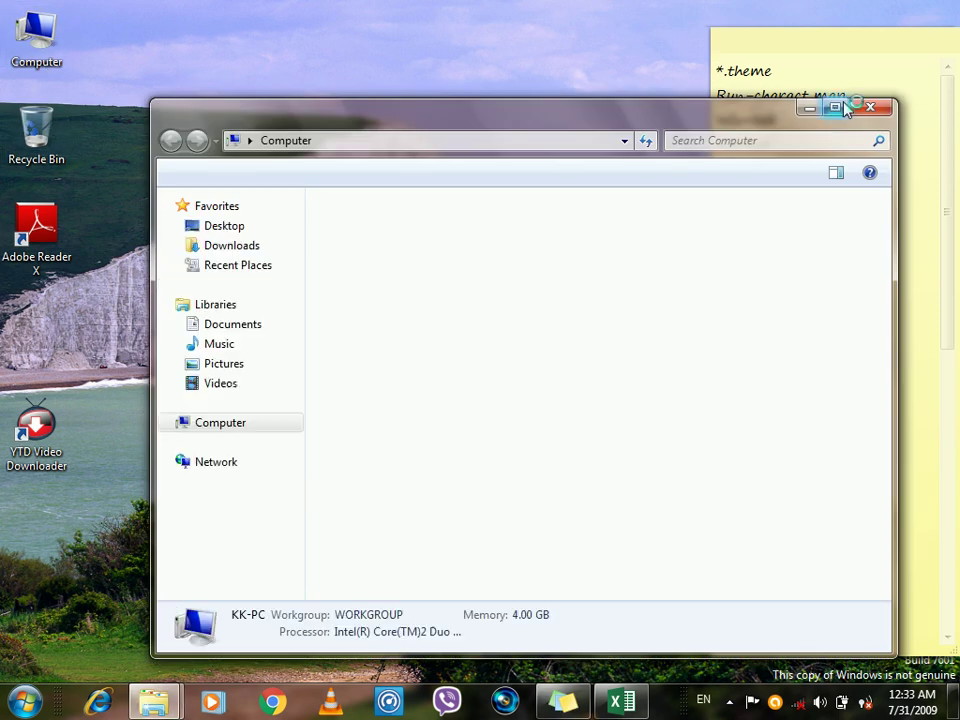
drag(746, 115, 645, 290)
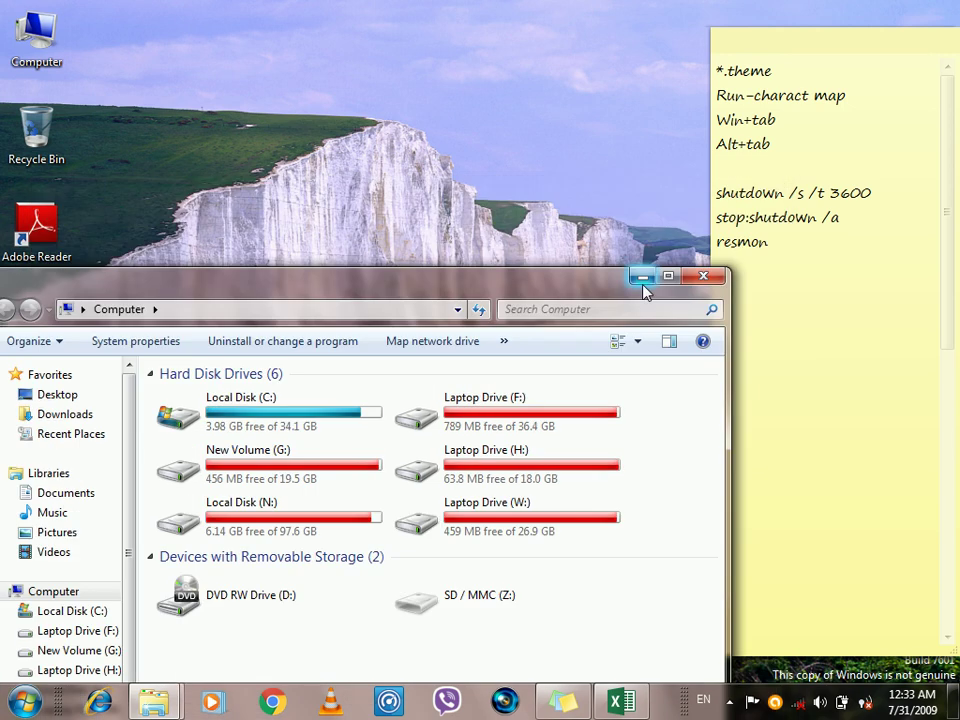
- Cycle repeatedly through all open windows with the Flip 3D switcher and end on the Computer window
key(super+Tab)
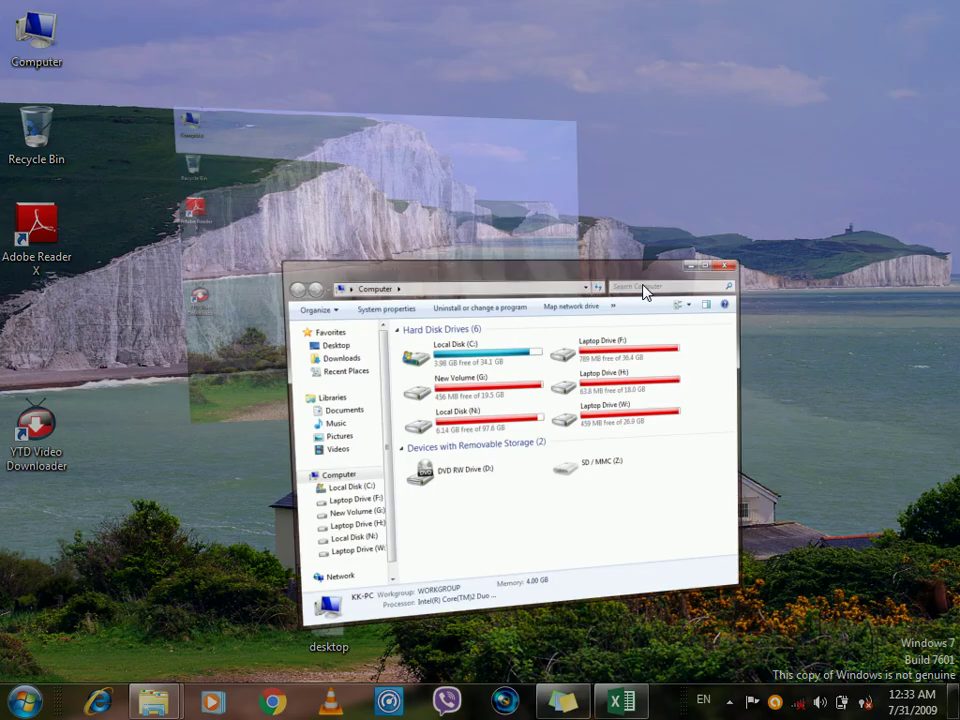
key(super+Tab)
key(super+Tab)
key(super+Tab)
key(super+Tab)
key(super+Tab)
key(super+Tab)
key(super+Tab)
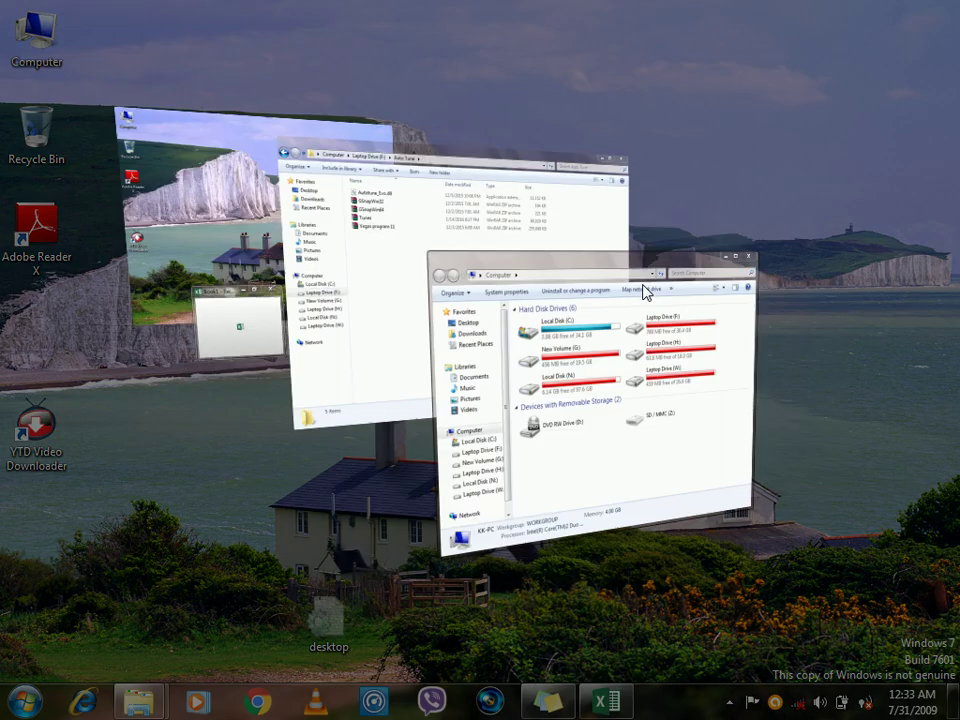
key(super+Tab)
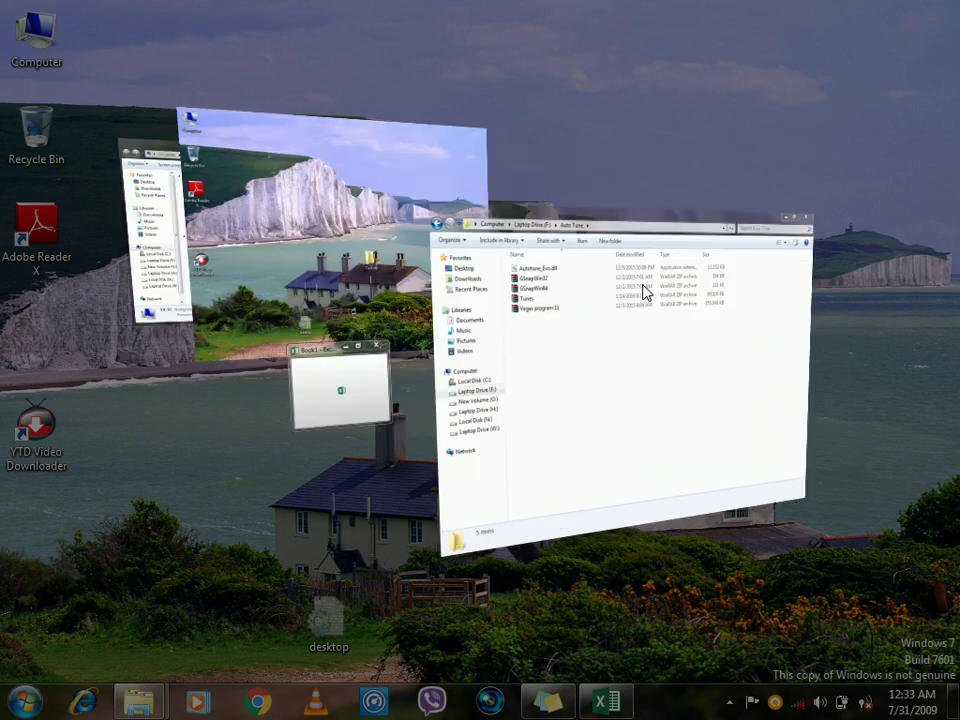
key(super+Tab)
key(super+Tab)
key(super+Tab)
key(super+Tab)
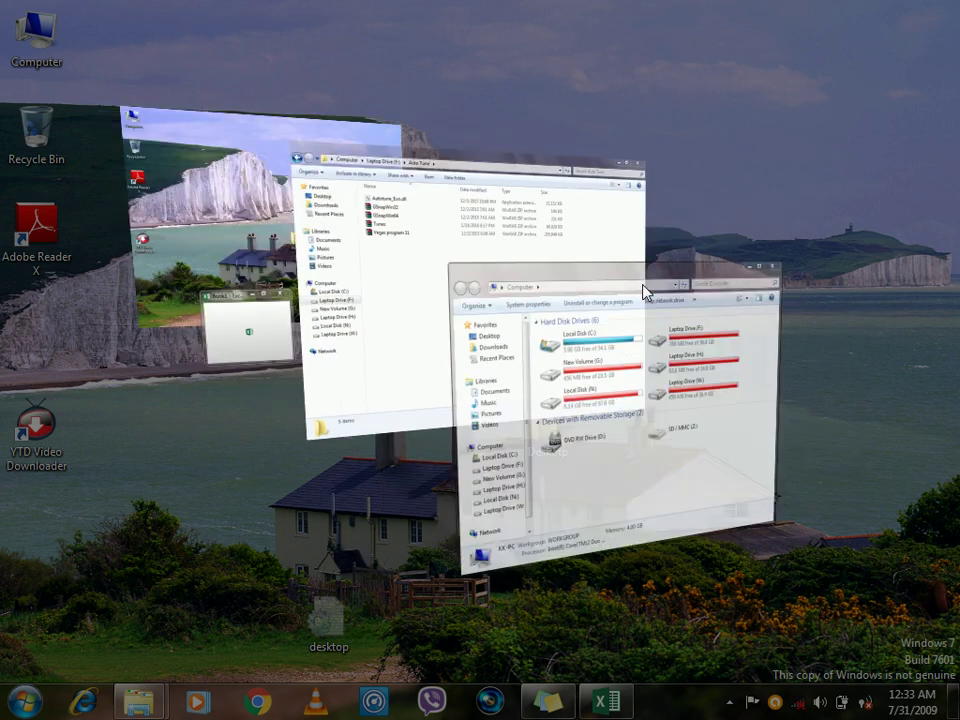
key(super+Tab)
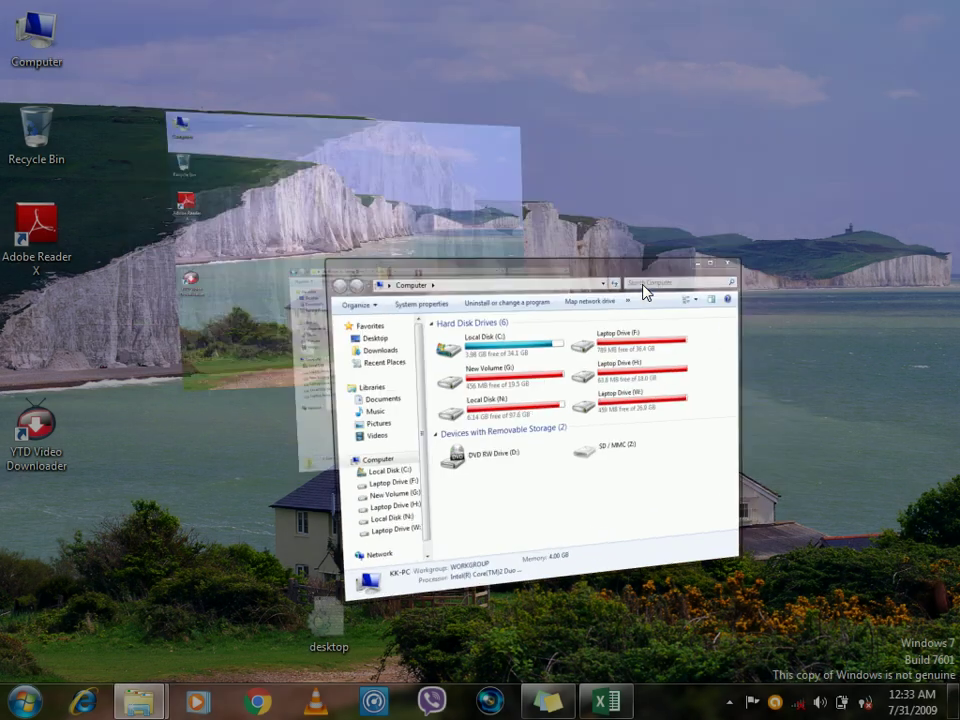
key(super+Tab)
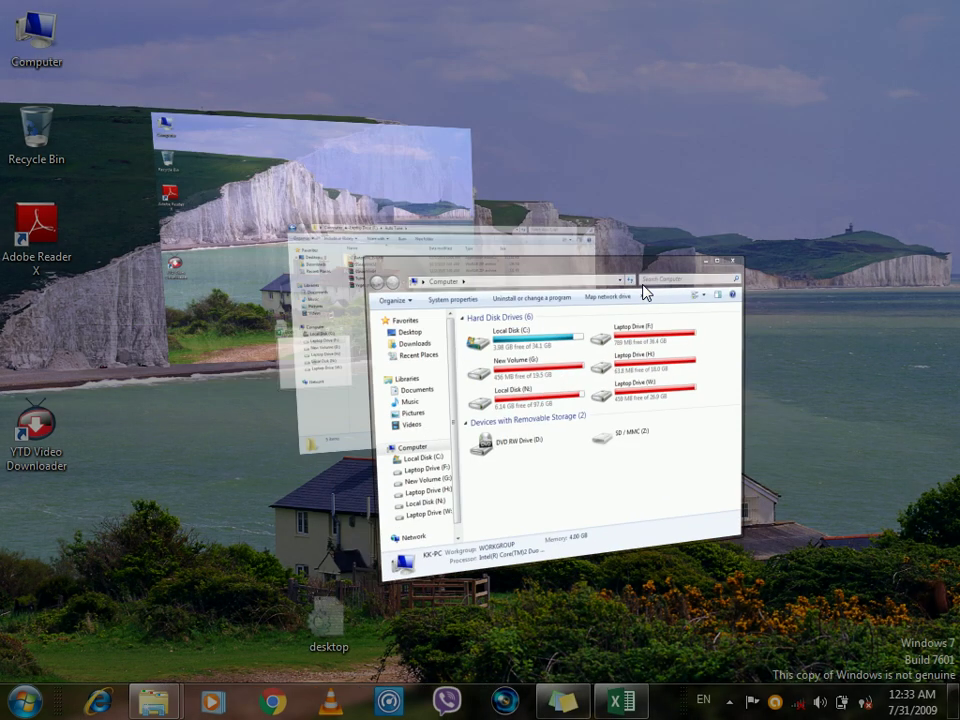
key(super+Tab)
key(Escape)
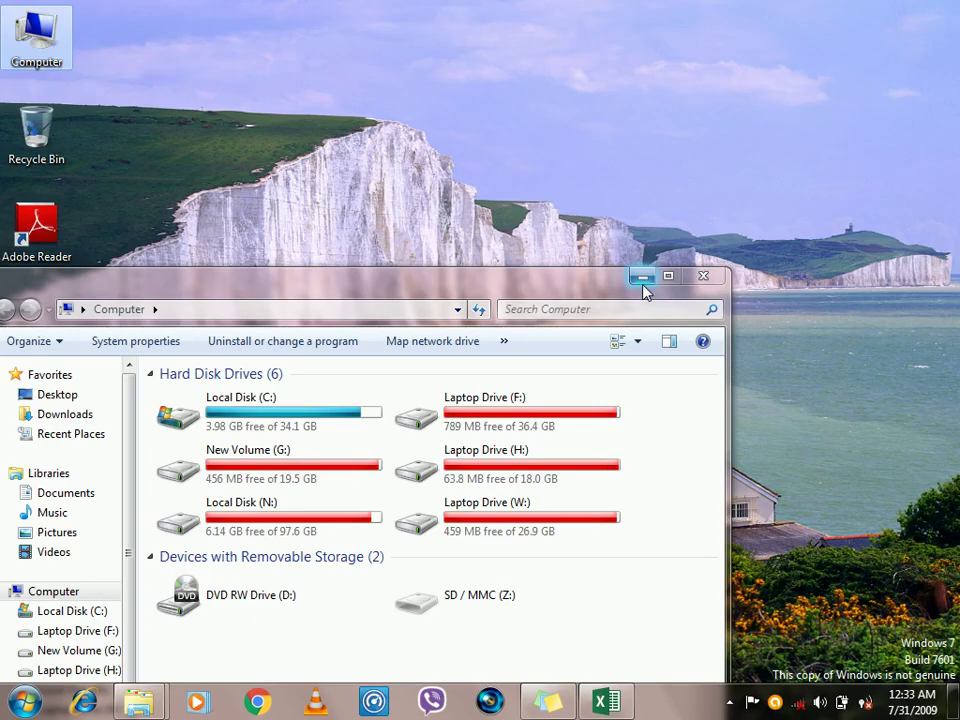
- Switch to the Book1 Excel workbook with Flip 3D
key(super+Tab)
key(super+Tab)
key(super+shift+Tab)
key(super+Tab)
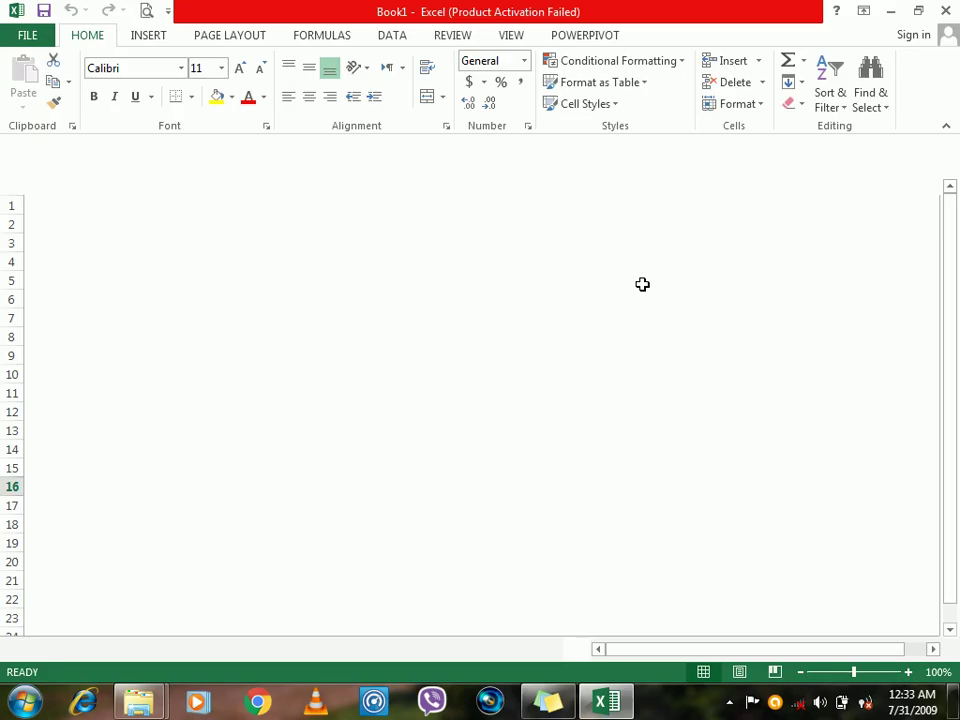
- Bring up the Auto Tune folder window with Flip 3D and close it
key(super)
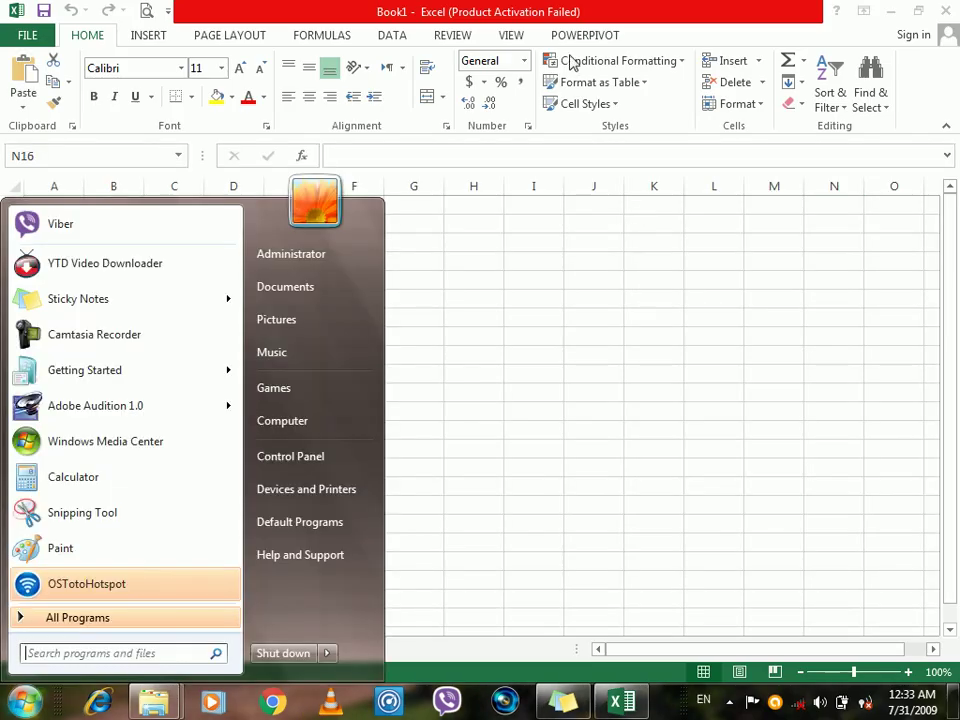
key(super)
key(super+Tab)
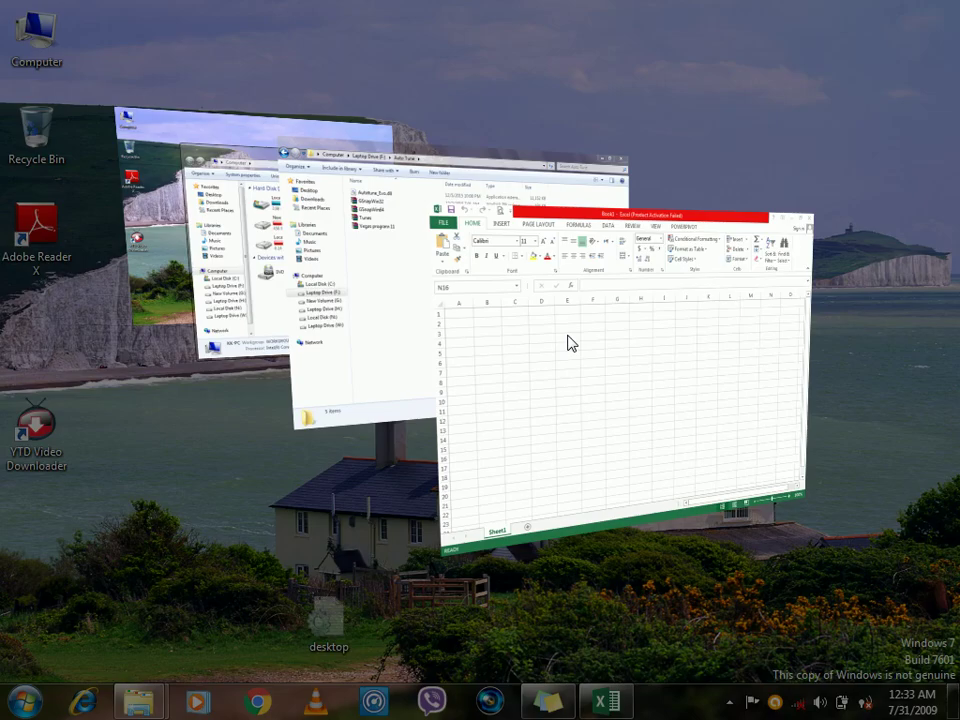
key(super+Tab)
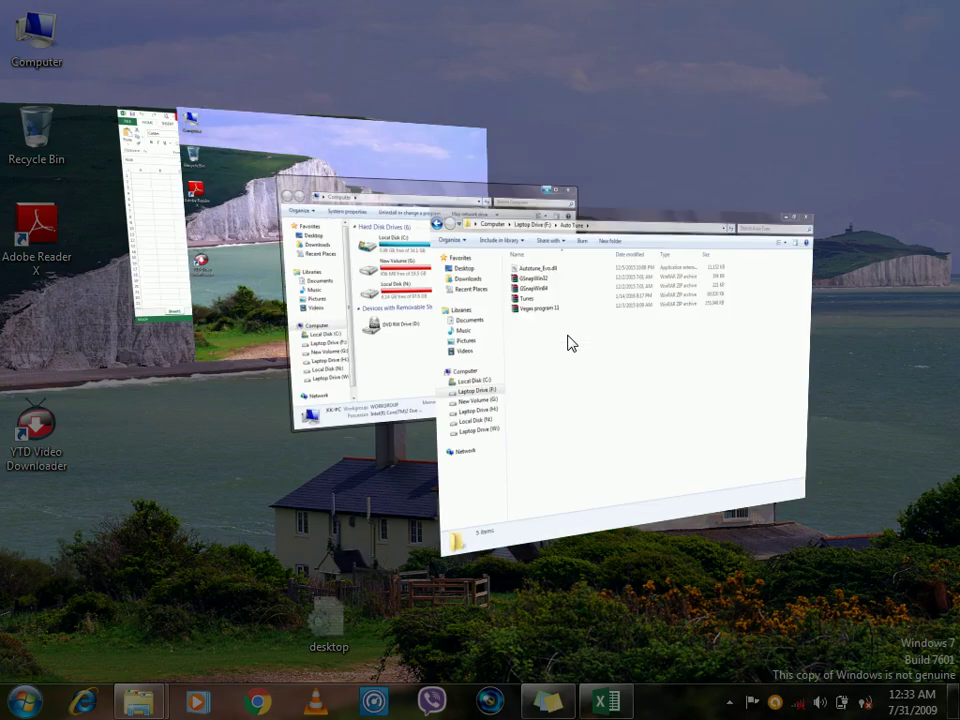
click(806, 222)
click(940, 10)
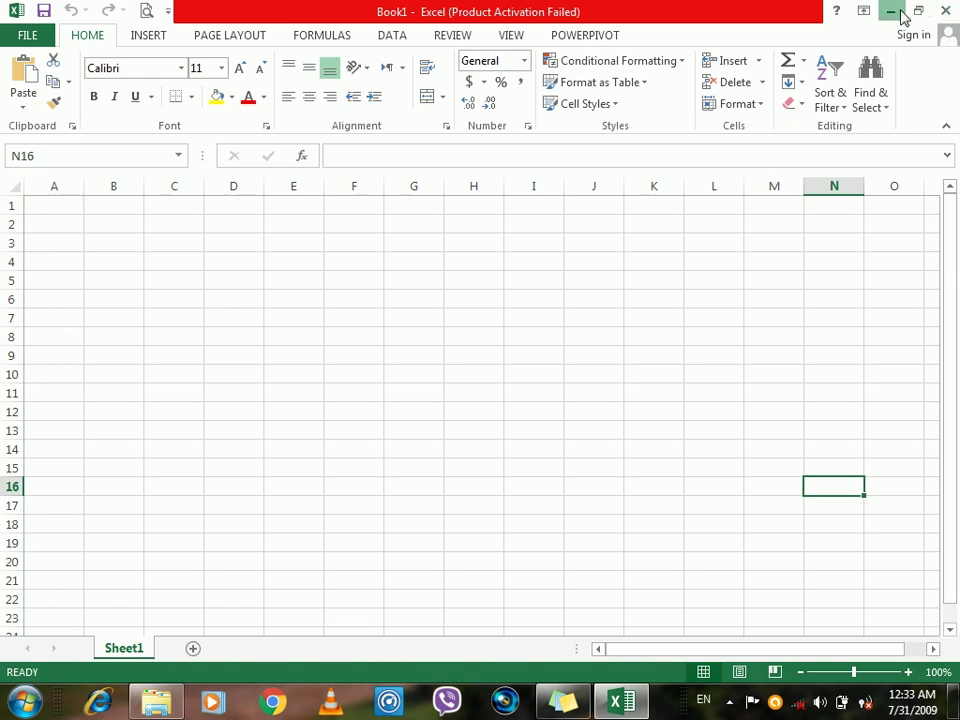
- Switch to the Computer window with Flip 3D to close it, leaving the Book1 workbook minimized
click(899, 11)
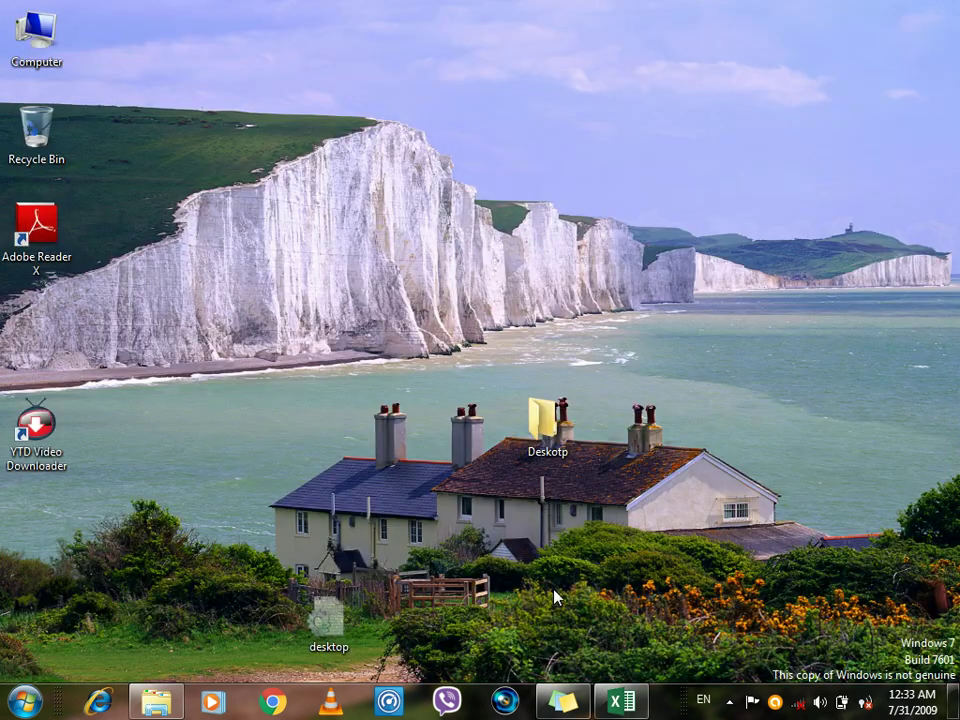
key(super+Tab)
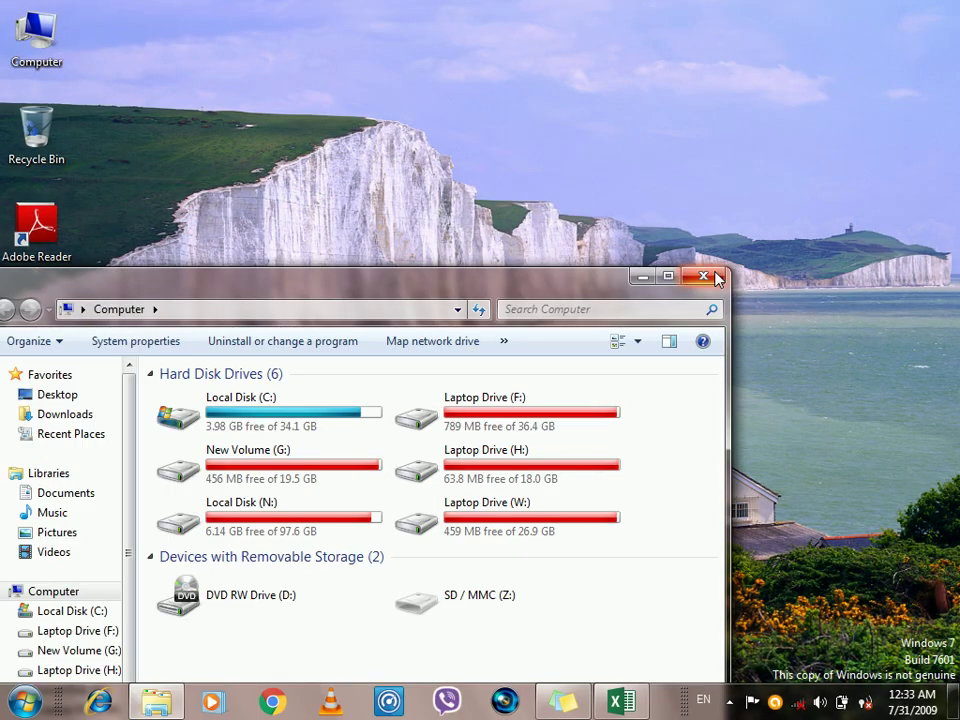
click(716, 278)
key(super+Tab)
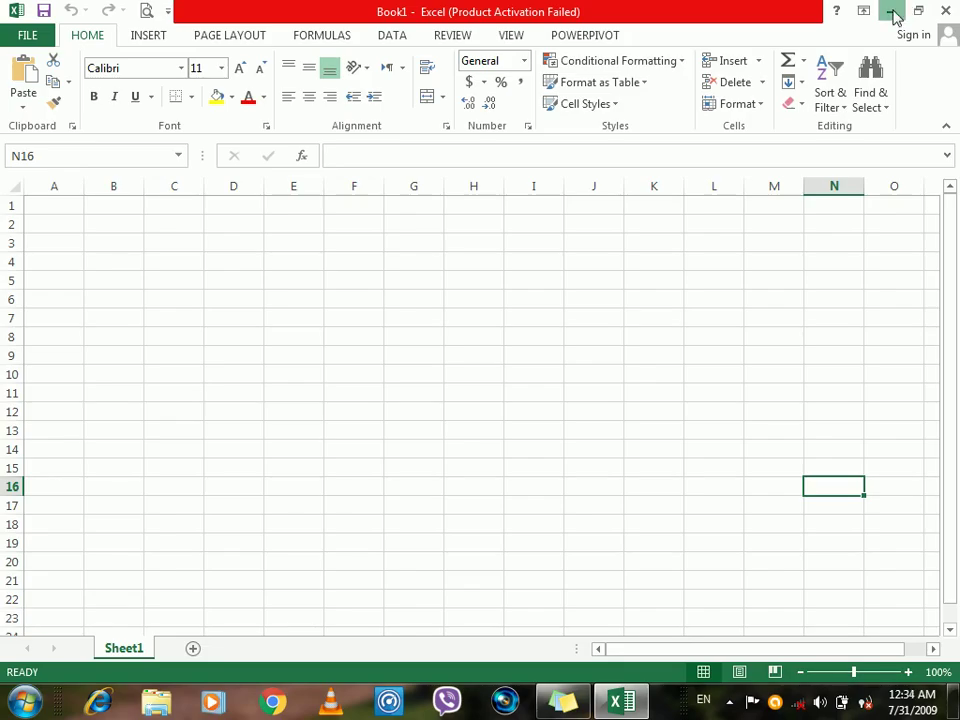
click(896, 15)
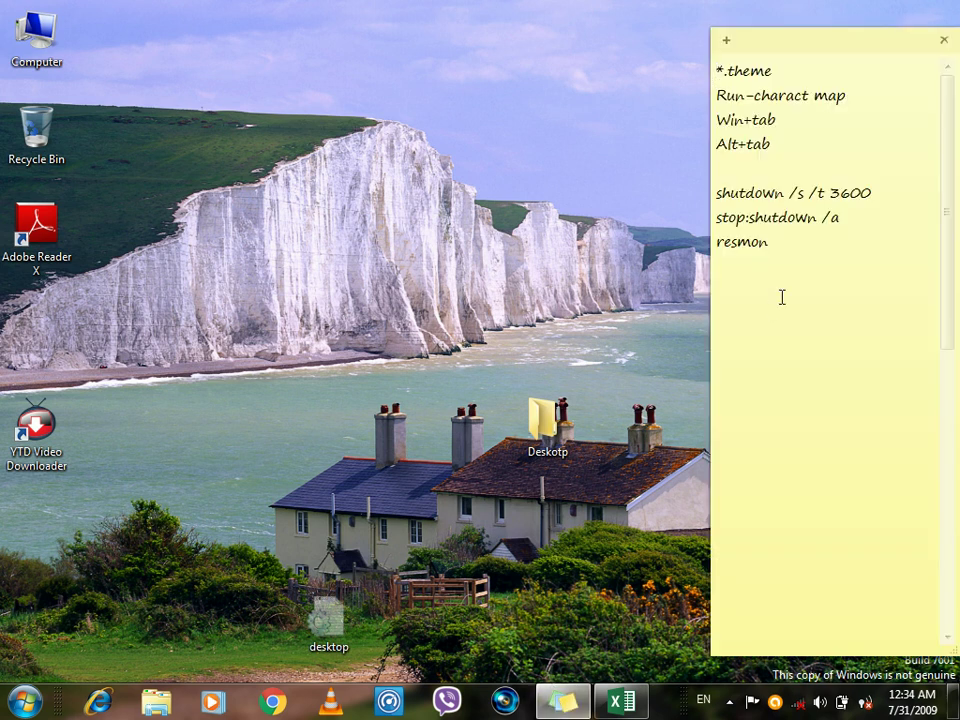
- Cycle through the open windows and the desktop with the thumbnail task switcher, switch to the Book1 workbook, and minimize it
click(446, 207)
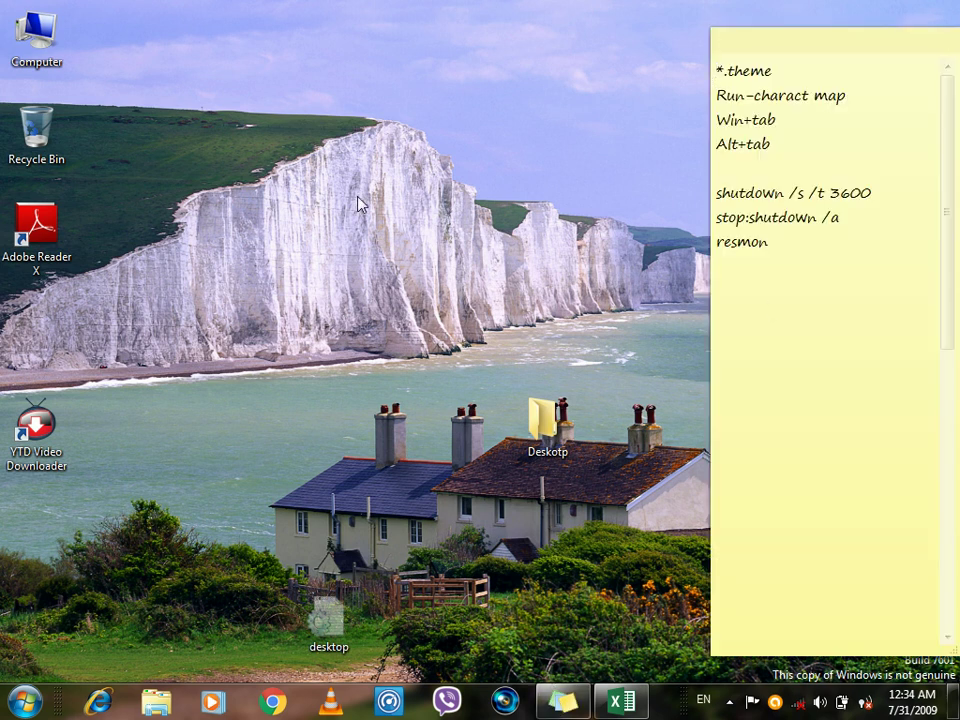
key(alt+Tab)
key(alt+Tab)
key(alt+Tab)
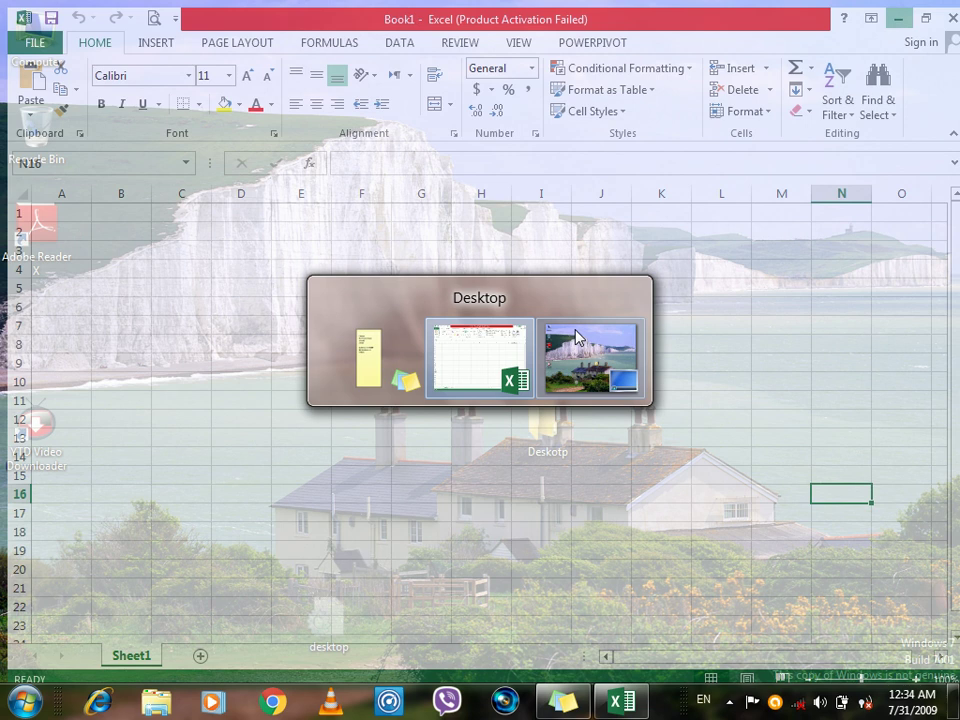
key(alt+Tab)
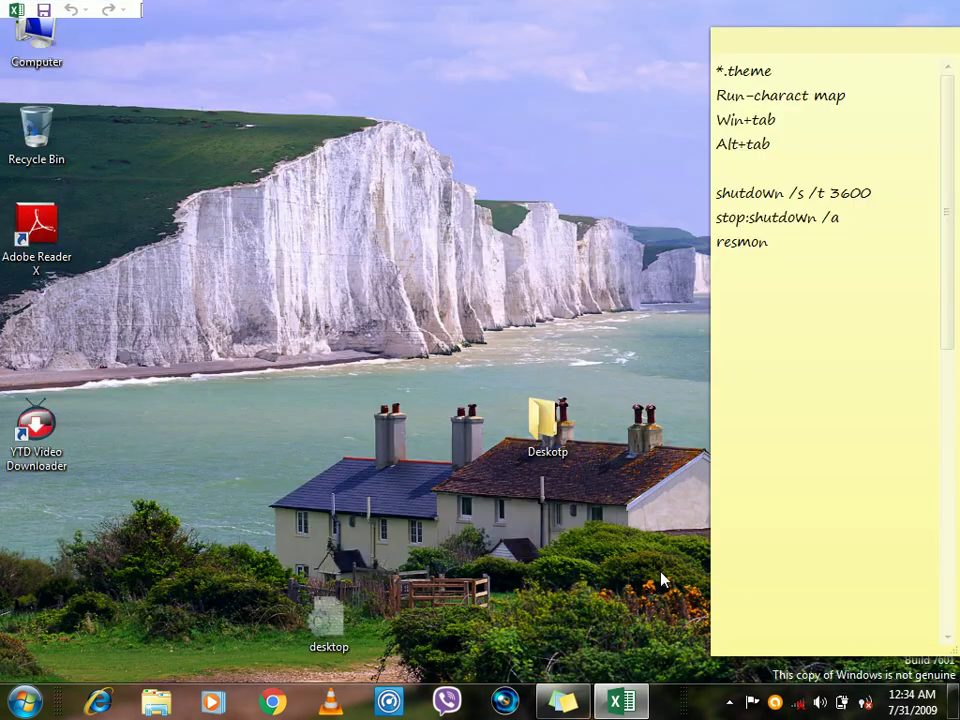
key(alt+Tab)
click(887, 9)
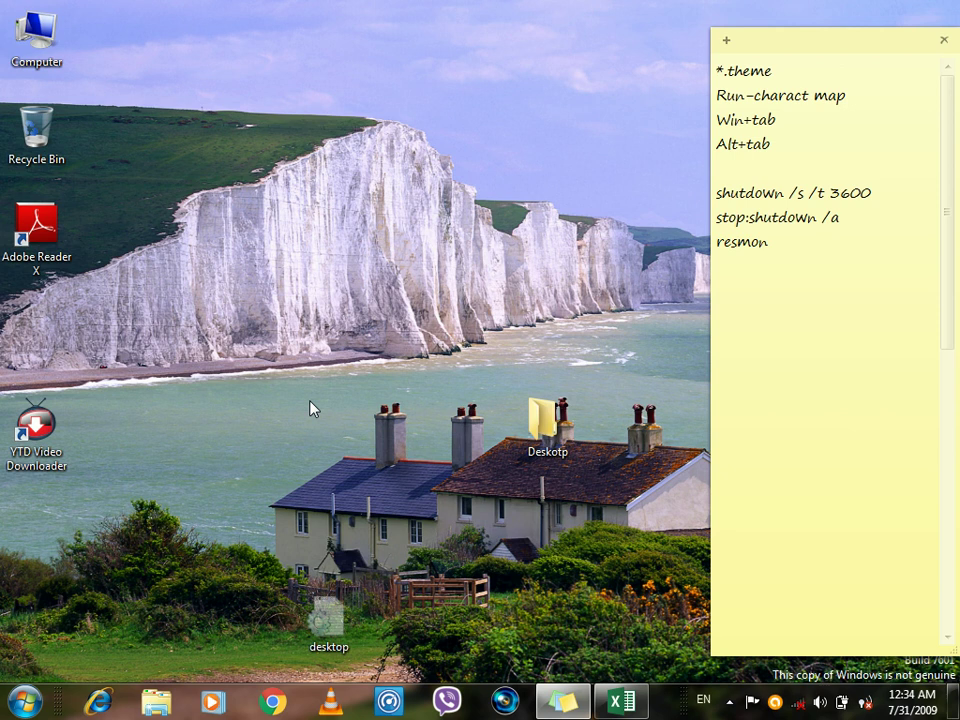
- Launch Command Prompt with cmd, move it clear of the sticky note's text, and write shutdown / s /t 3600 without executing it
key(super+r)
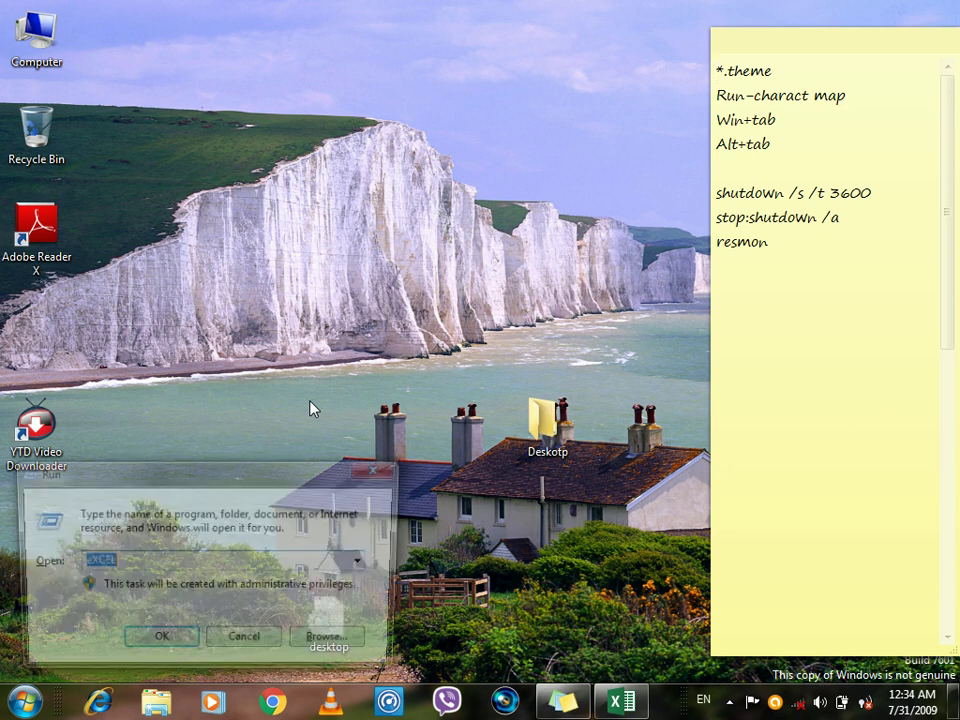
text(cmd)
key(Return)
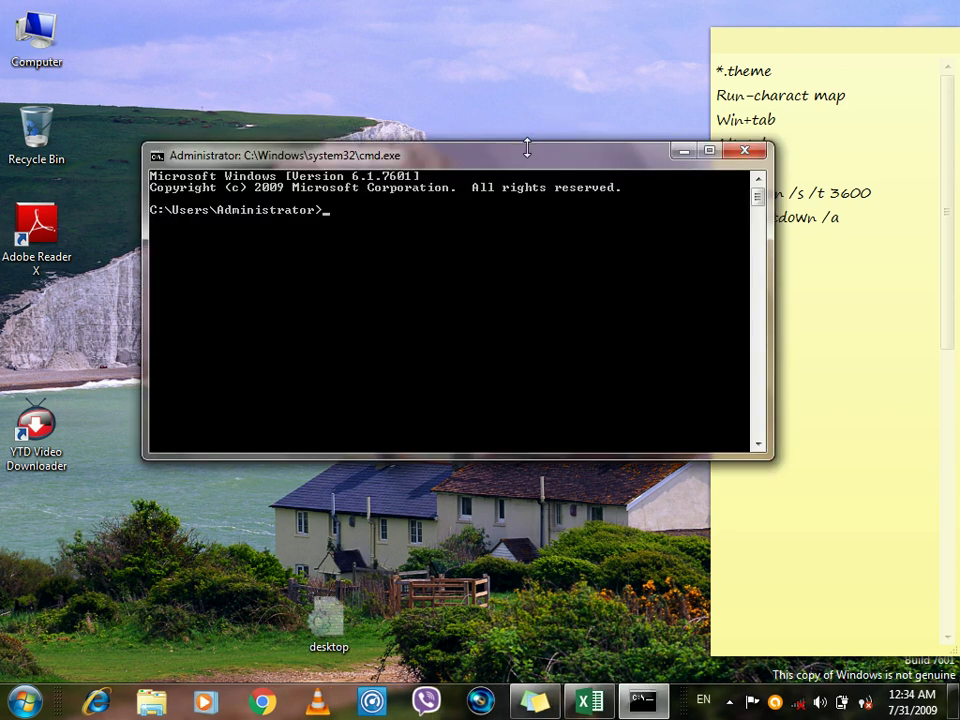
drag(531, 159, 537, 336)
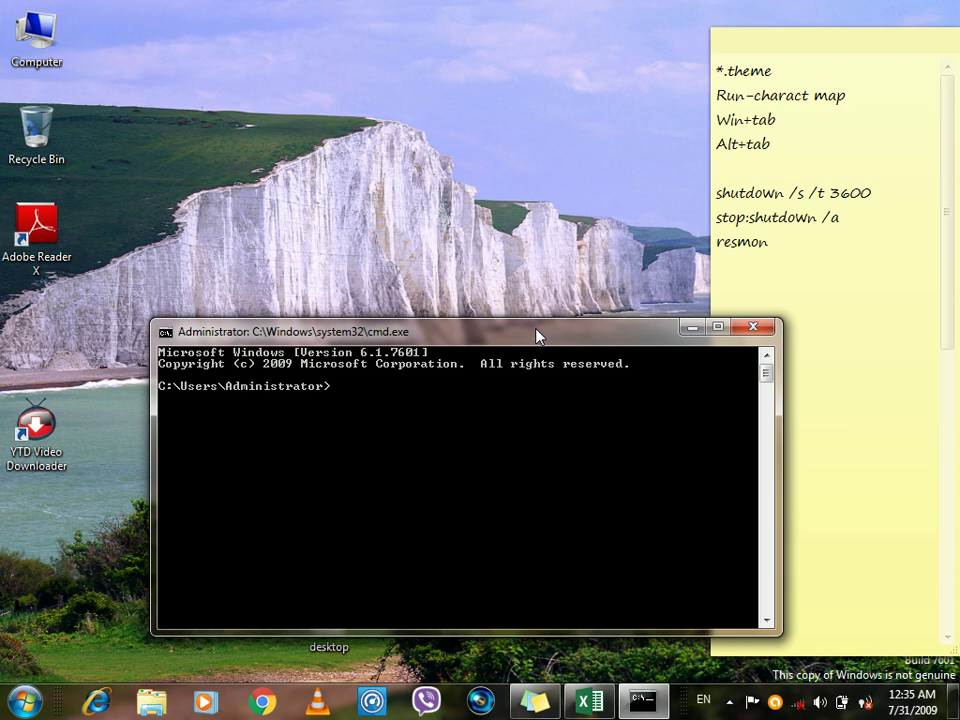
text(shutdown / s /t 3600)
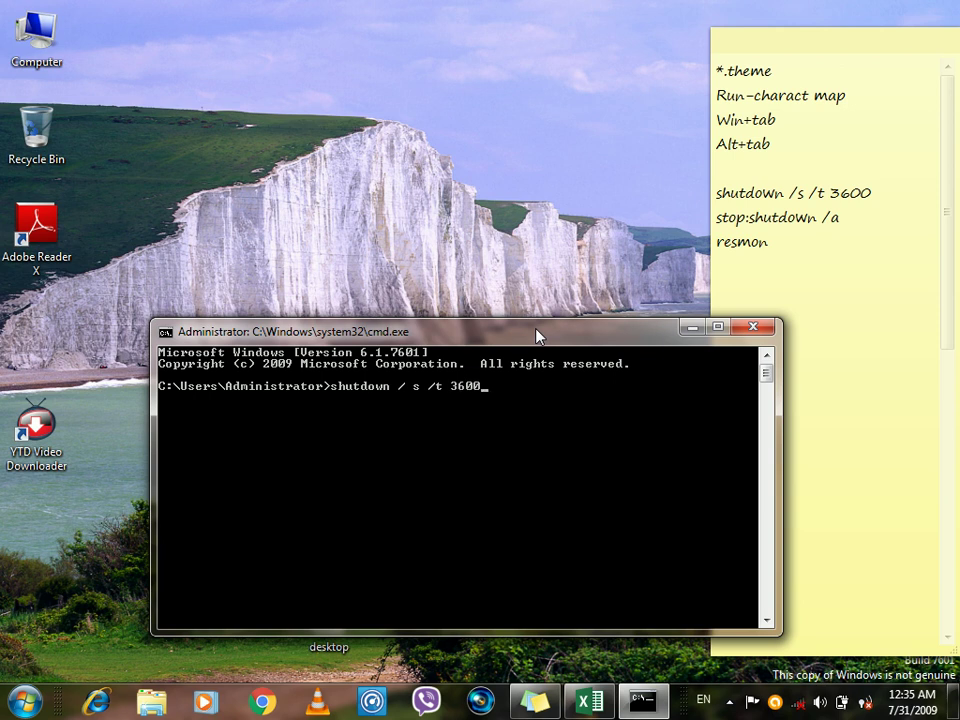
- Launch Calculator with Calc and place its window above the Command Prompt window
key(super+r)
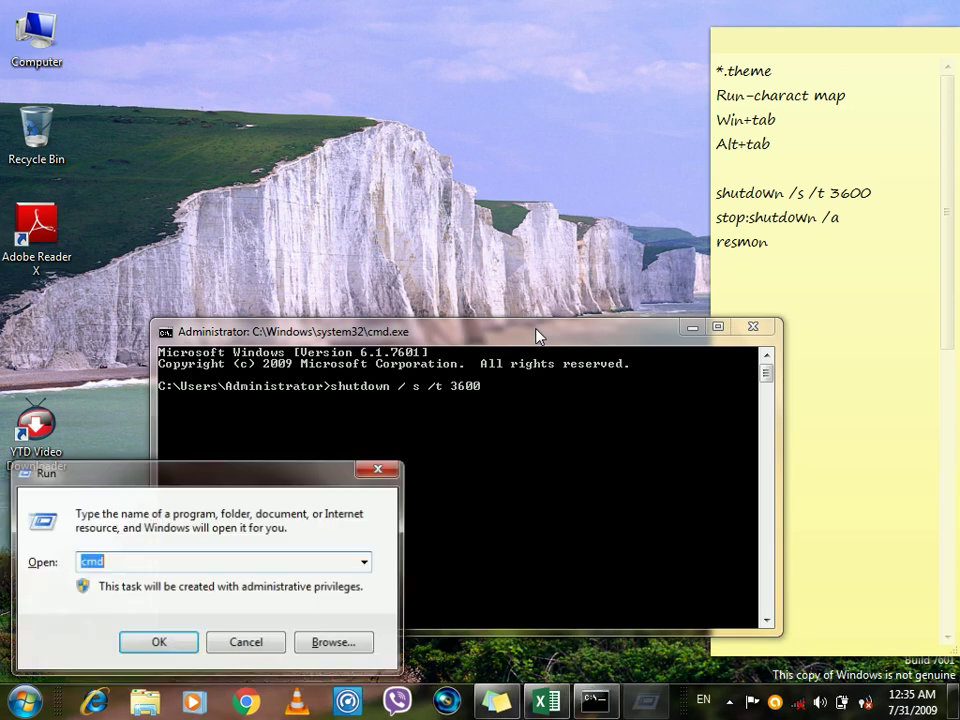
text(Calc)
key(Return)
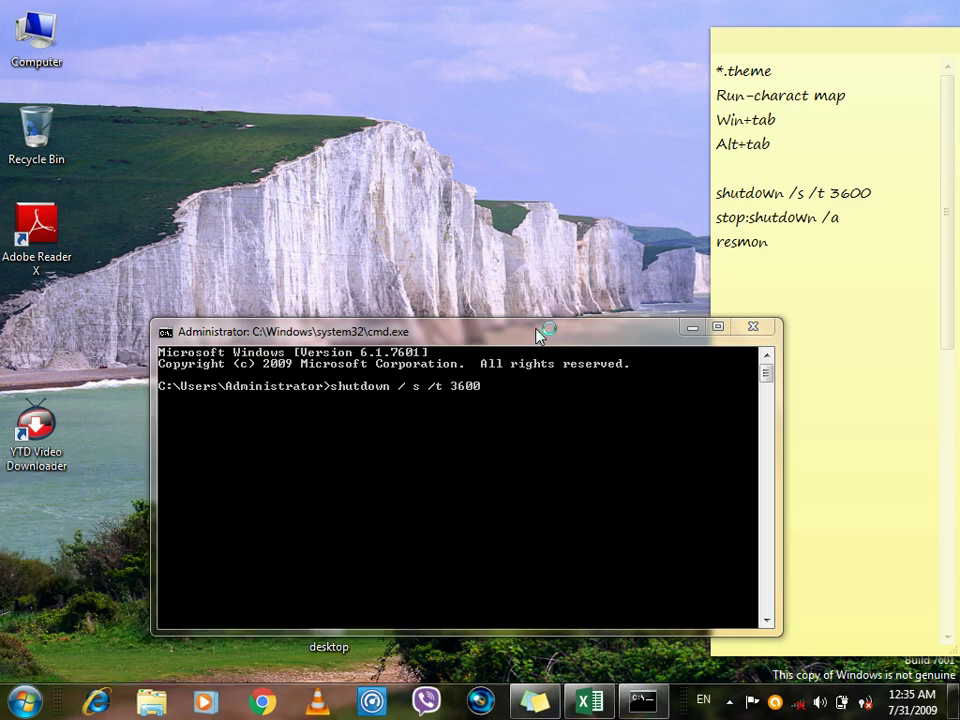
drag(138, 58, 393, 54)
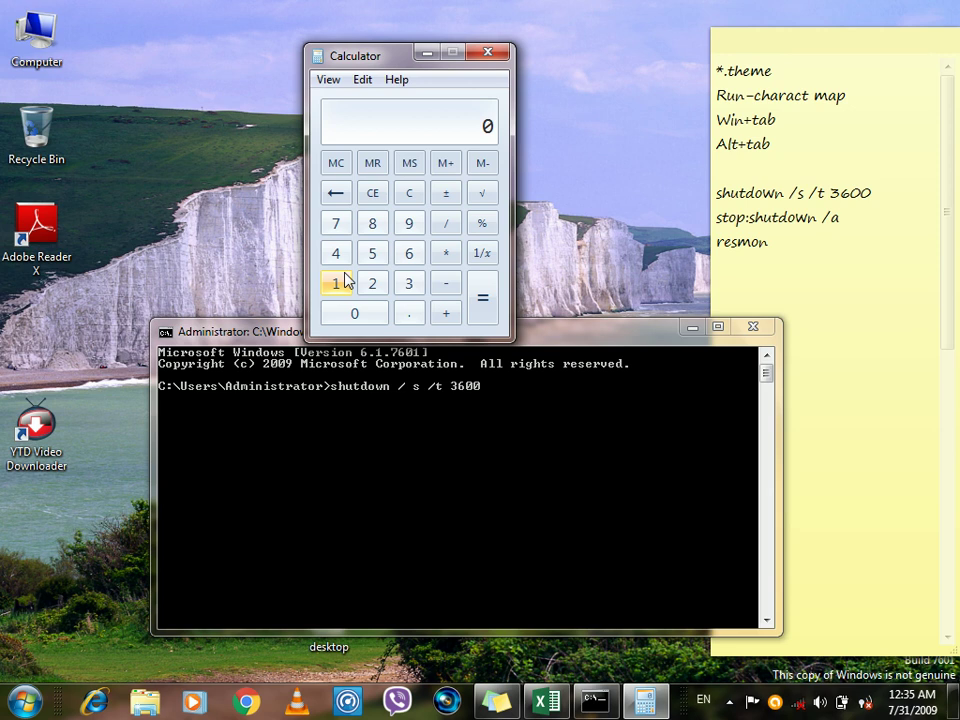
- Calculate 3600 divided by 60 to convert the shutdown delay from seconds to minutes
click(409, 283)
click(409, 253)
click(350, 316)
click(350, 316)
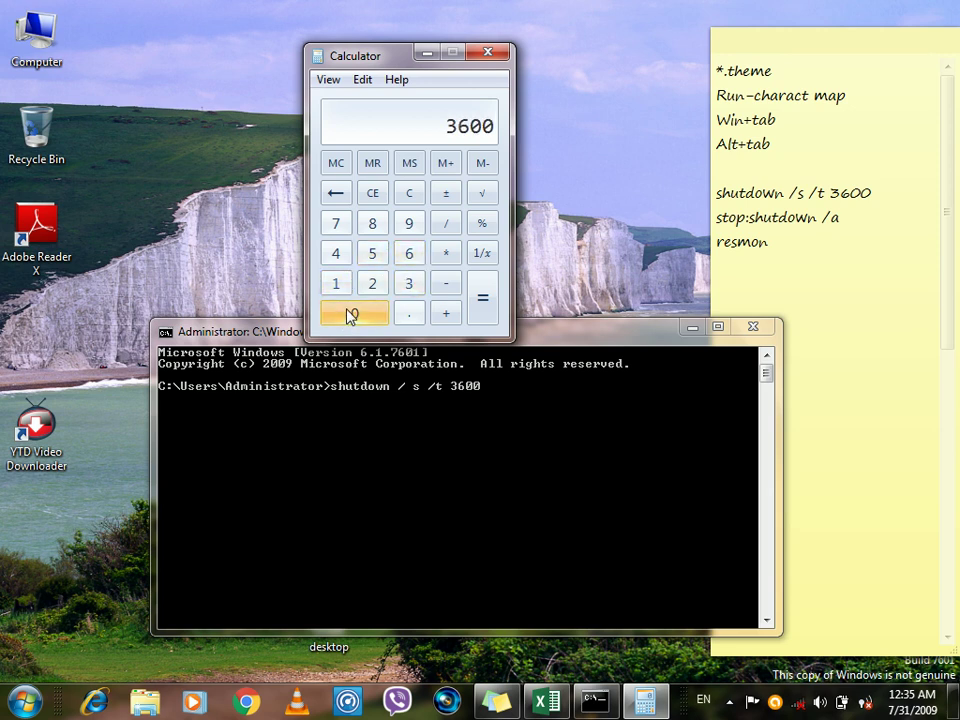
click(450, 229)
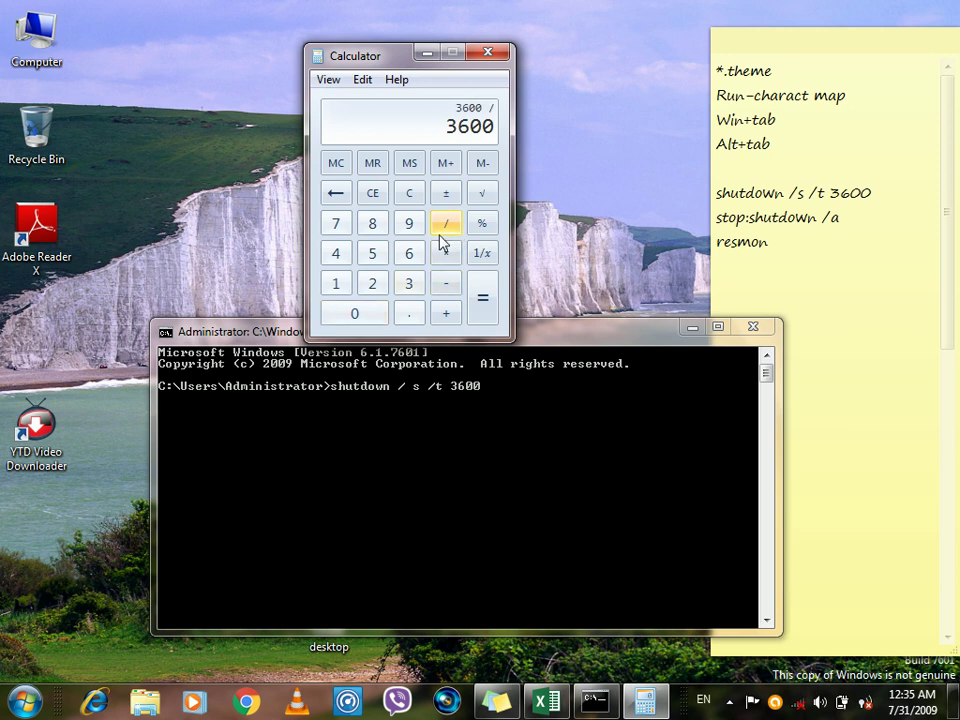
click(409, 255)
click(372, 313)
click(494, 295)
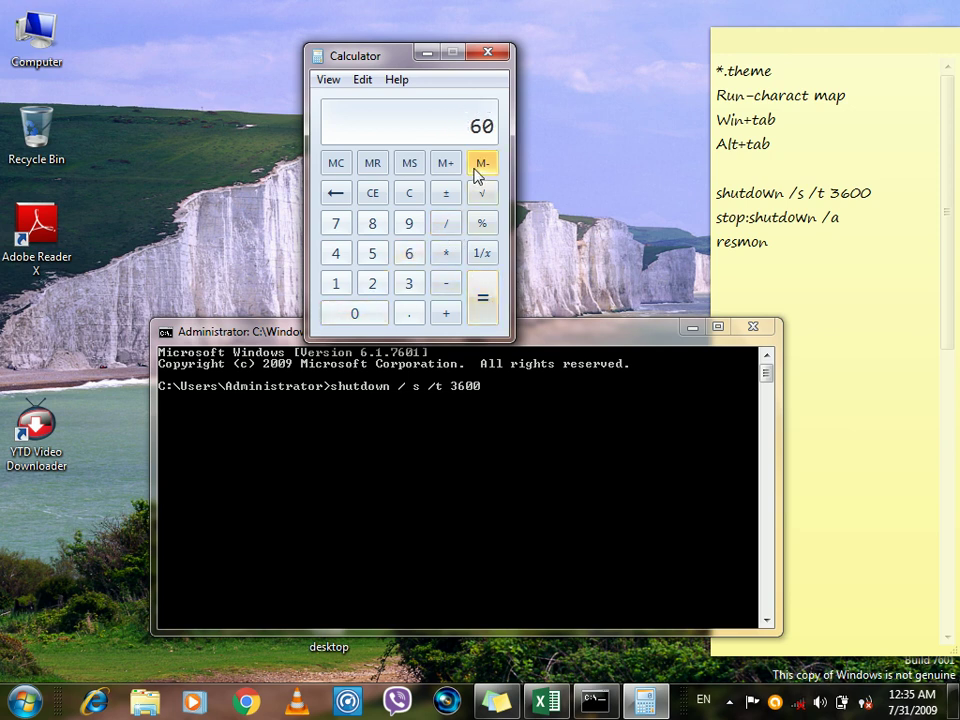
- Clear Calculator, shift its window slightly aside, and calculate 60 times 60
click(369, 195)
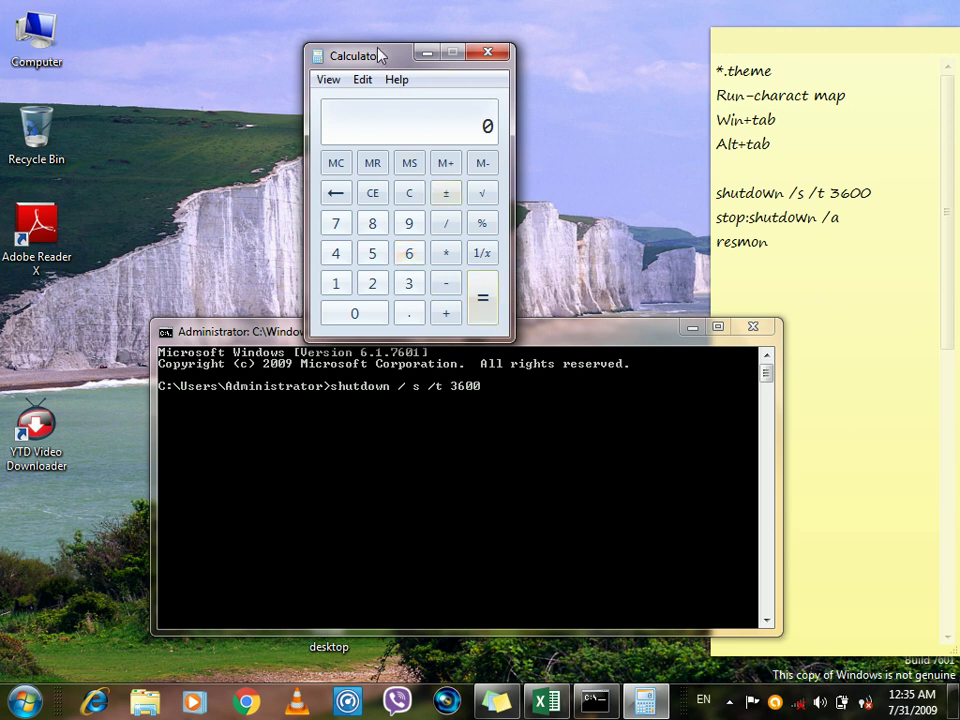
drag(380, 62, 339, 72)
click(367, 263)
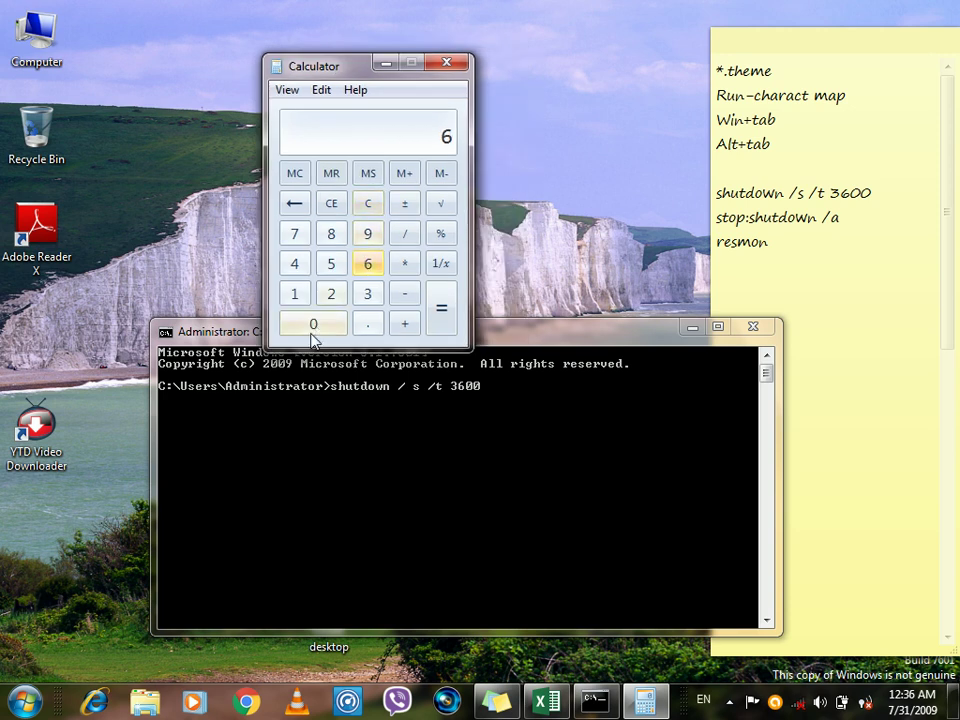
click(315, 328)
click(405, 264)
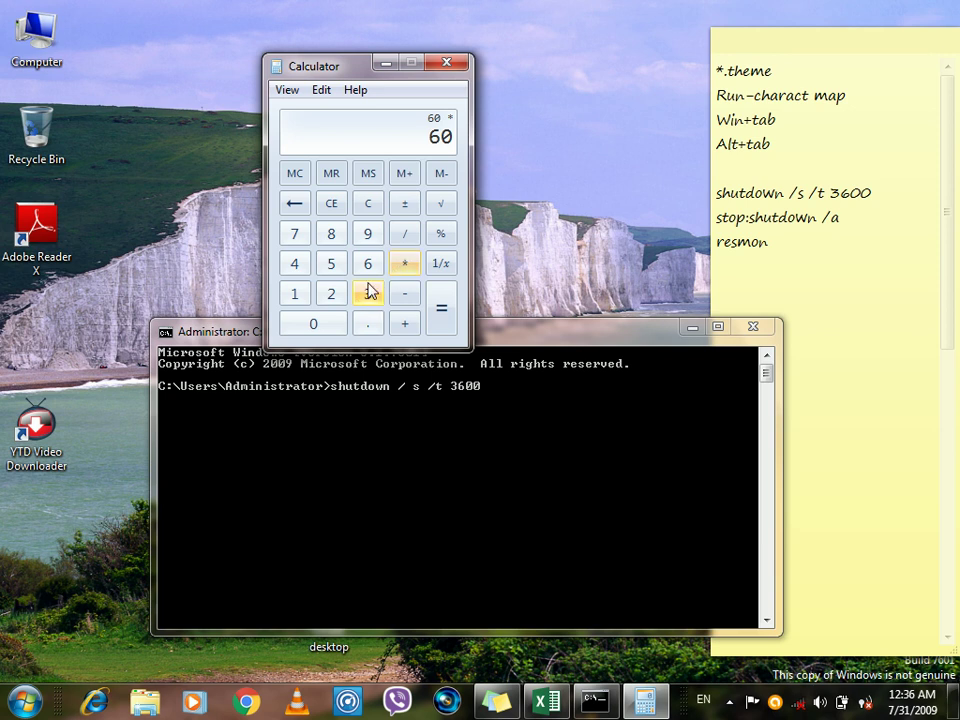
click(368, 266)
click(334, 322)
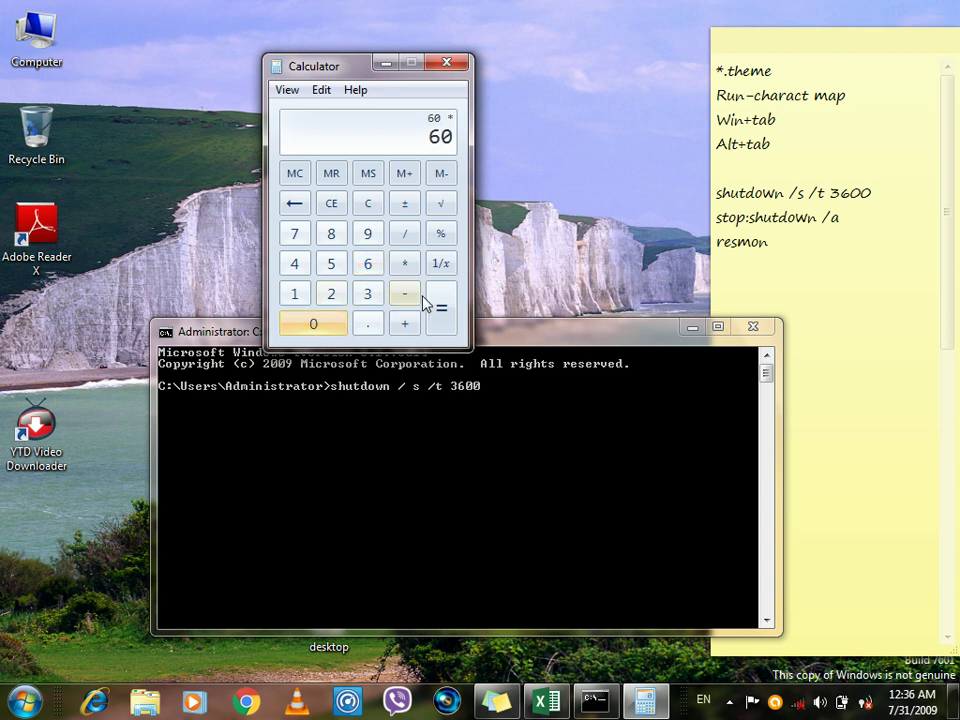
click(439, 306)
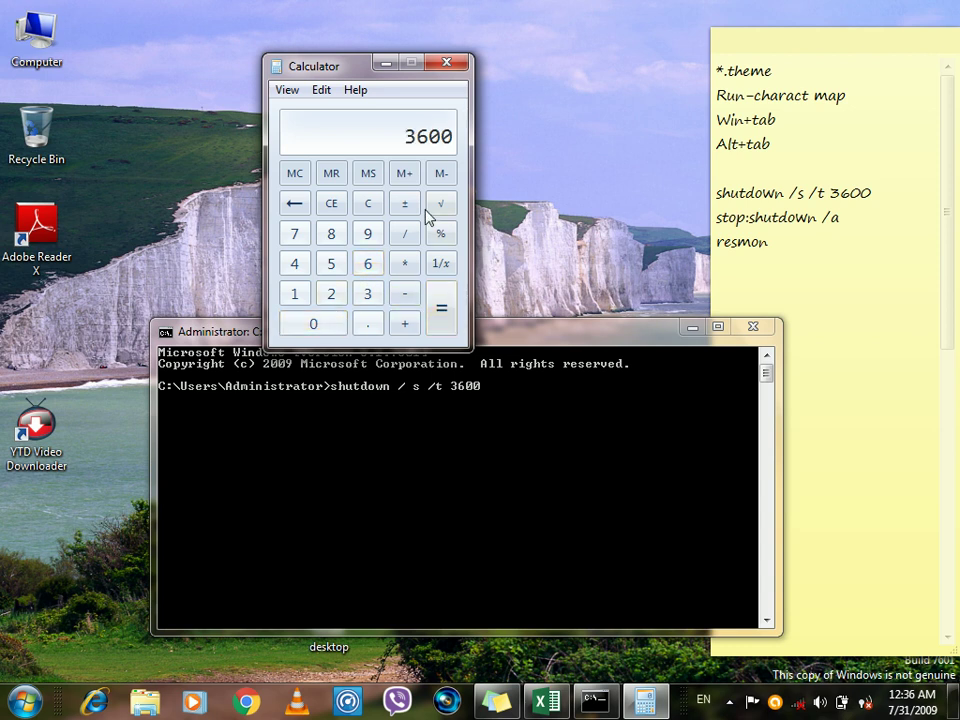
- Divide the calculated result by 60 and close Calculator
click(414, 240)
click(366, 266)
click(320, 320)
click(437, 315)
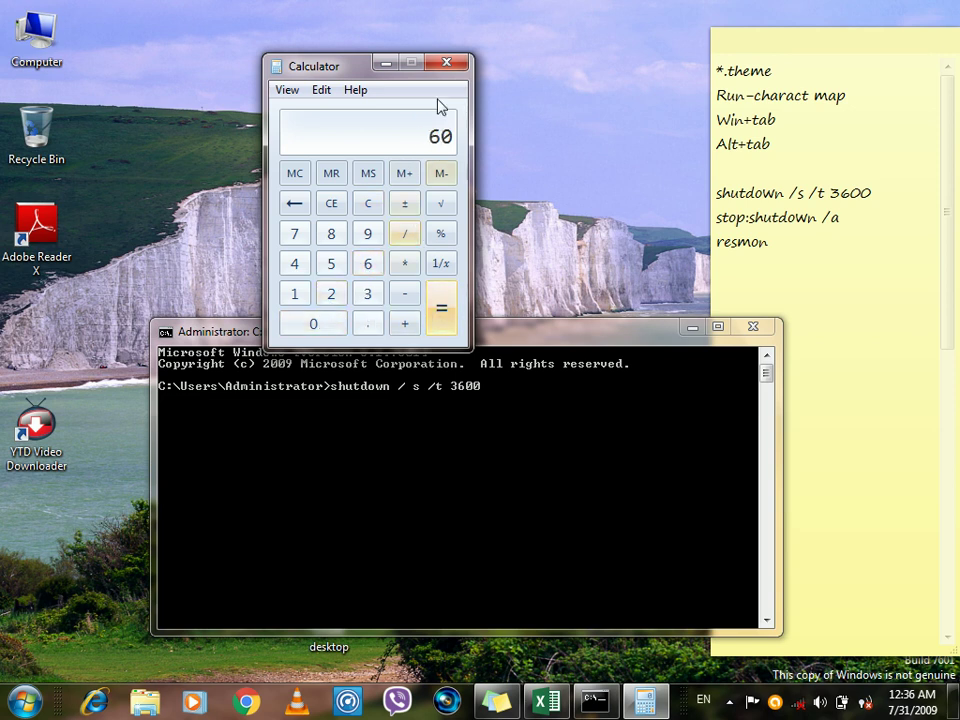
click(445, 64)
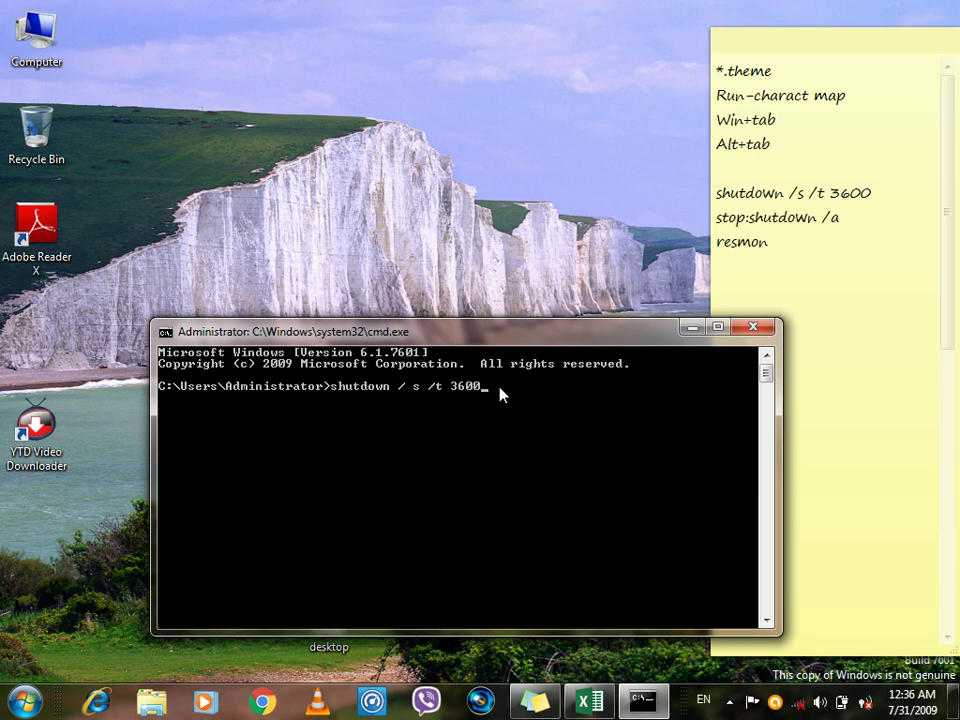
- Try to schedule the shutdown by executing shutdown / s /t 3600, and try the command again without the space before s
key(Return)
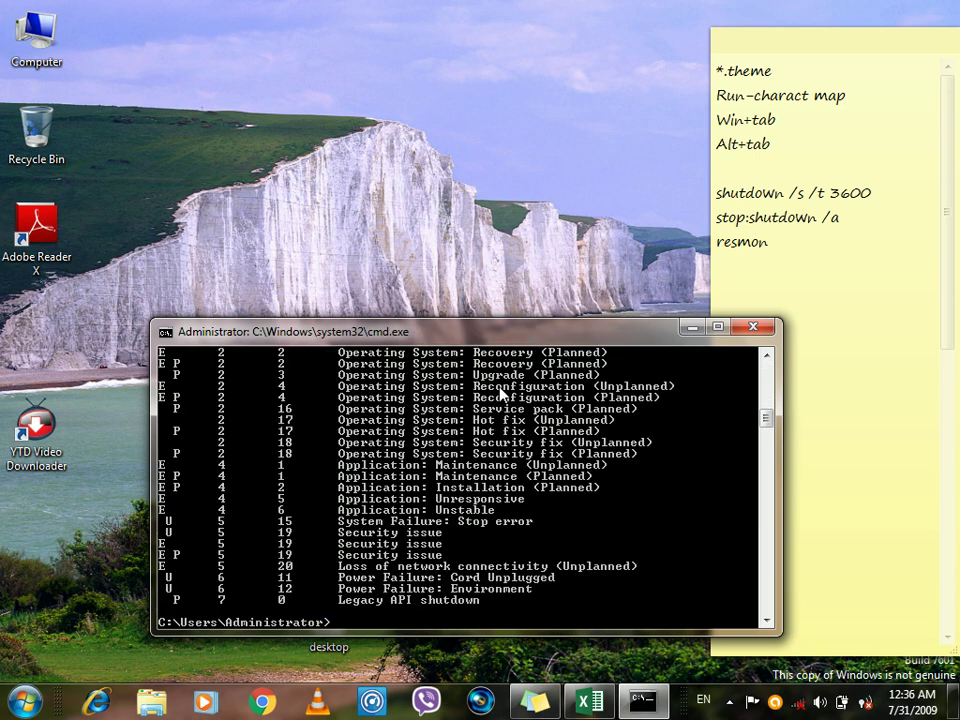
text(shutdown s)
key(BackSpace)
text(/s)
text( /t )
text(3600)
key(Return)
- Write the command as shutdown /s /t 3600, correcting the missing slash before t, and execute it to schedule the shutdown
text(shutdown /s t 3600)
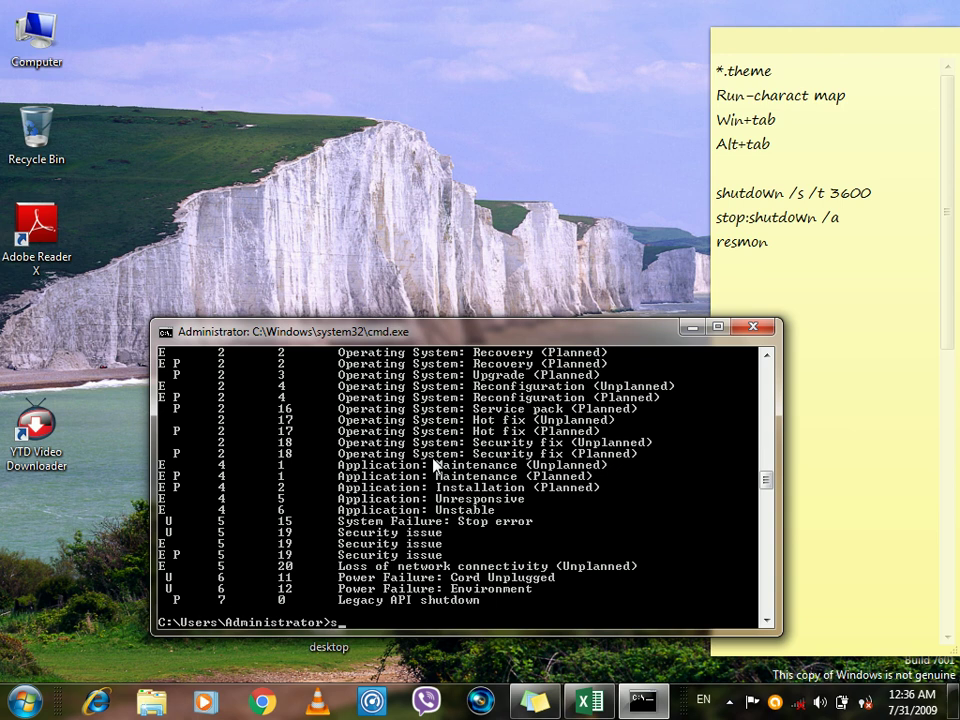
key(BackSpace)
key(BackSpace)
key(BackSpace)
key(BackSpace)
key(BackSpace)
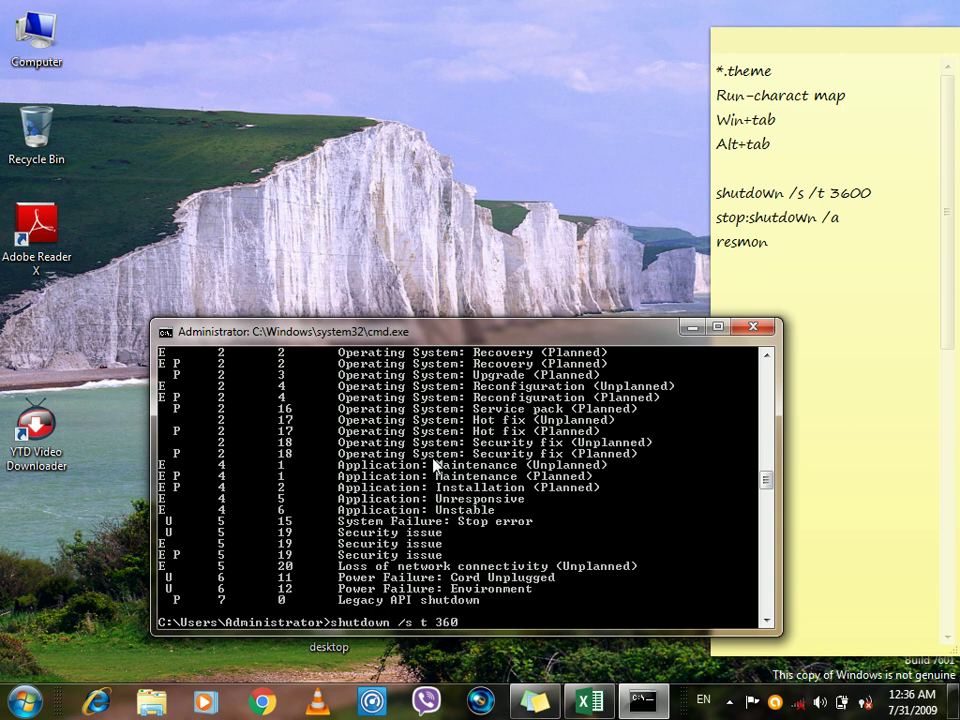
key(BackSpace)
text(/t 3600)
key(Return)
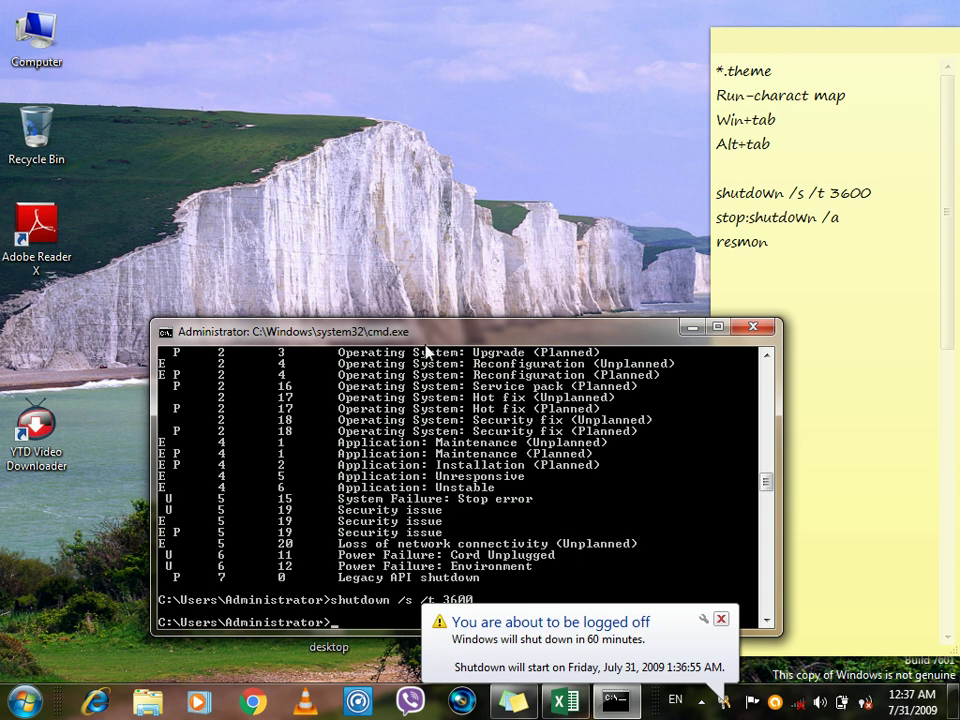
- Move the Command Prompt window slightly upward and abort the scheduled shutdown with shutdown /a
drag(409, 338, 430, 320)
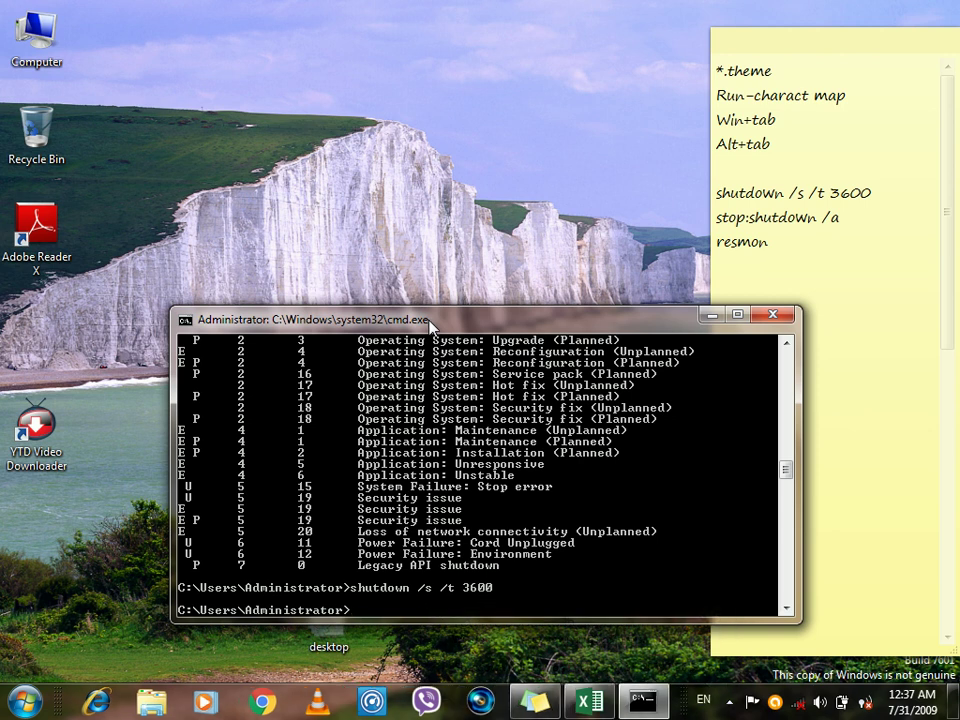
drag(430, 320, 421, 292)
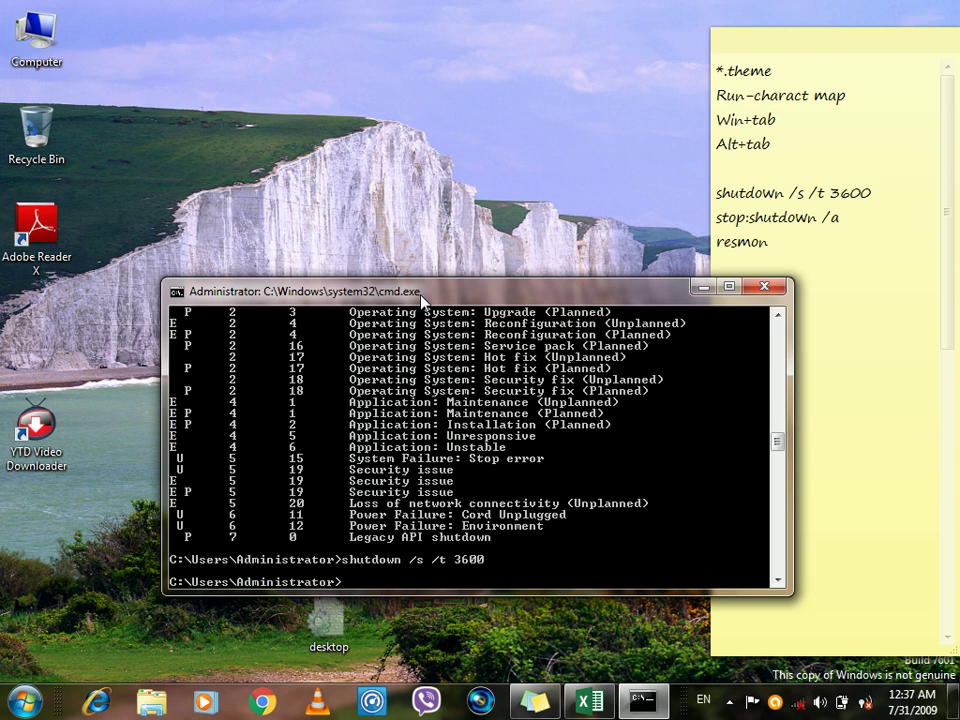
text(shutdown /a)
key(Return)
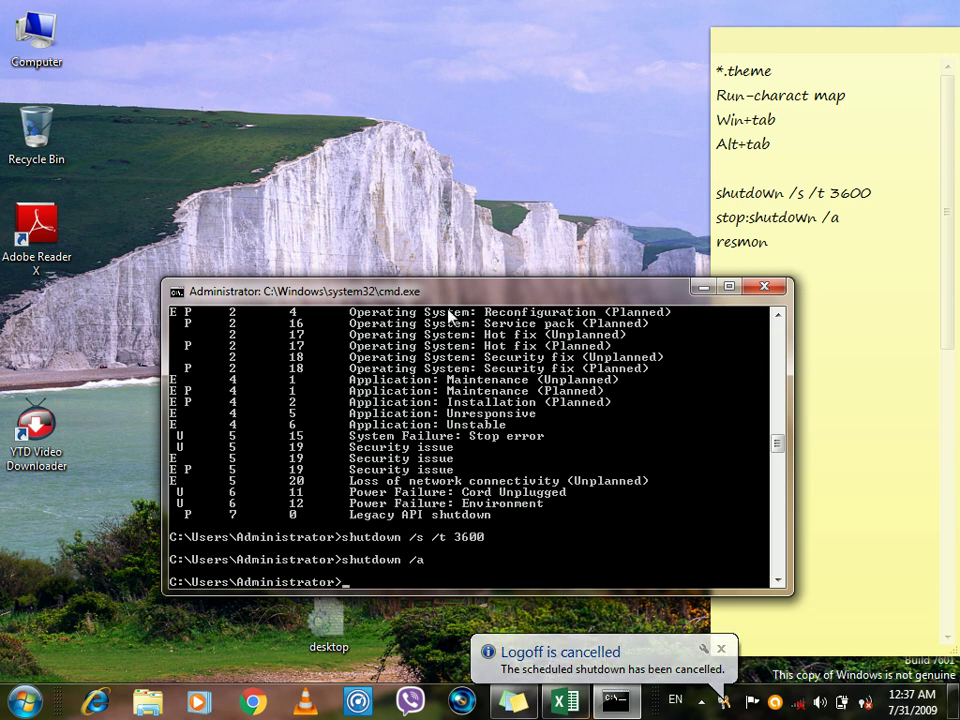
- Move the Command Prompt window slightly down, launch Resource Monitor with resmon, and close it
drag(447, 305, 447, 329)
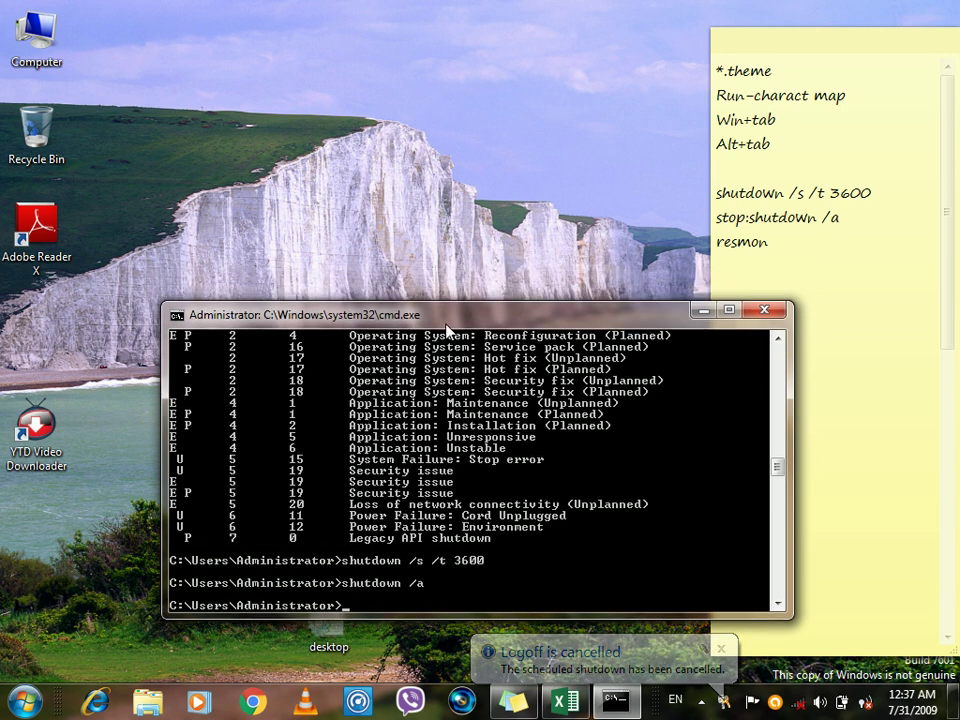
text(resm)
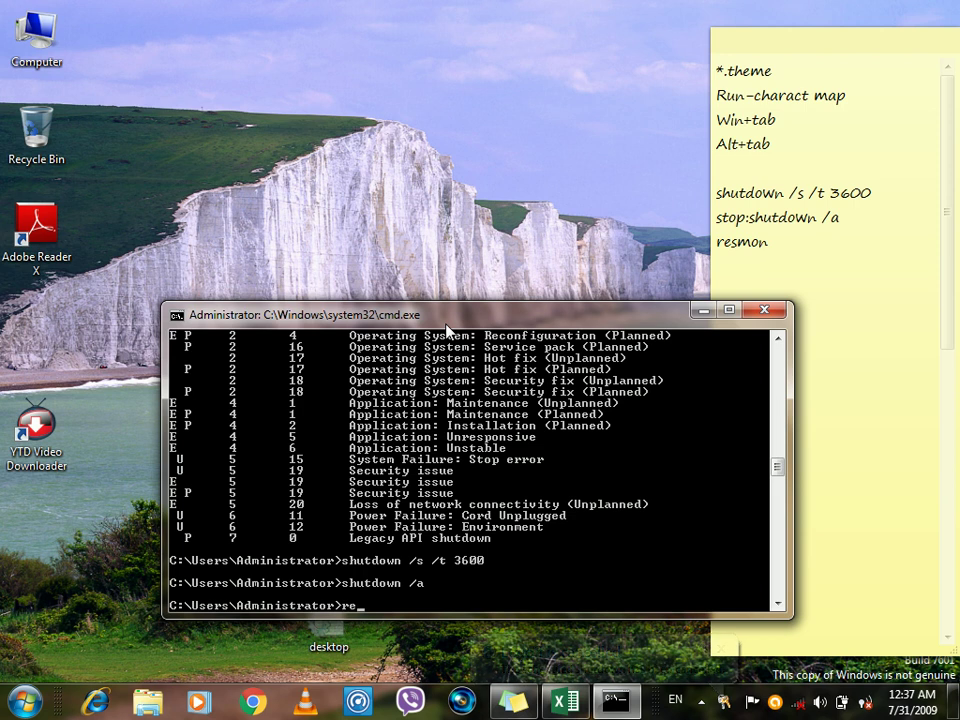
text(on)
key(Return)
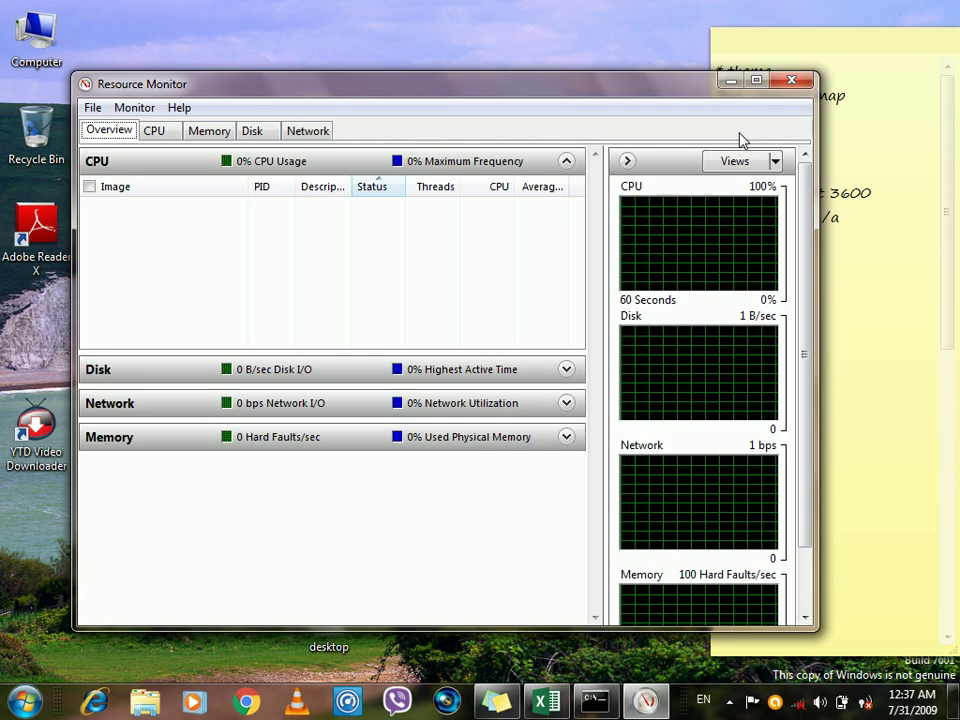
click(779, 80)
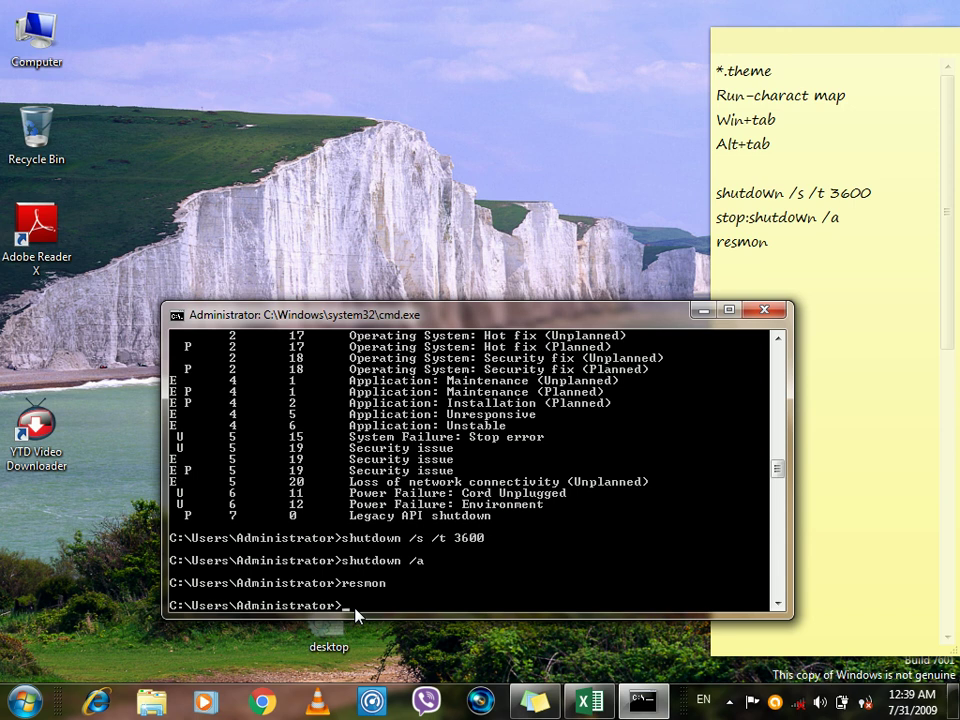
- Open Task Manager, look through its Processes, Services, Performance, Networking and Users pages, and close it
mouse_move(470, 313)
mouse_down()
mouse_move(448, 190)
mouse_move(429, 201)
mouse_move(466, 295)
mouse_up()
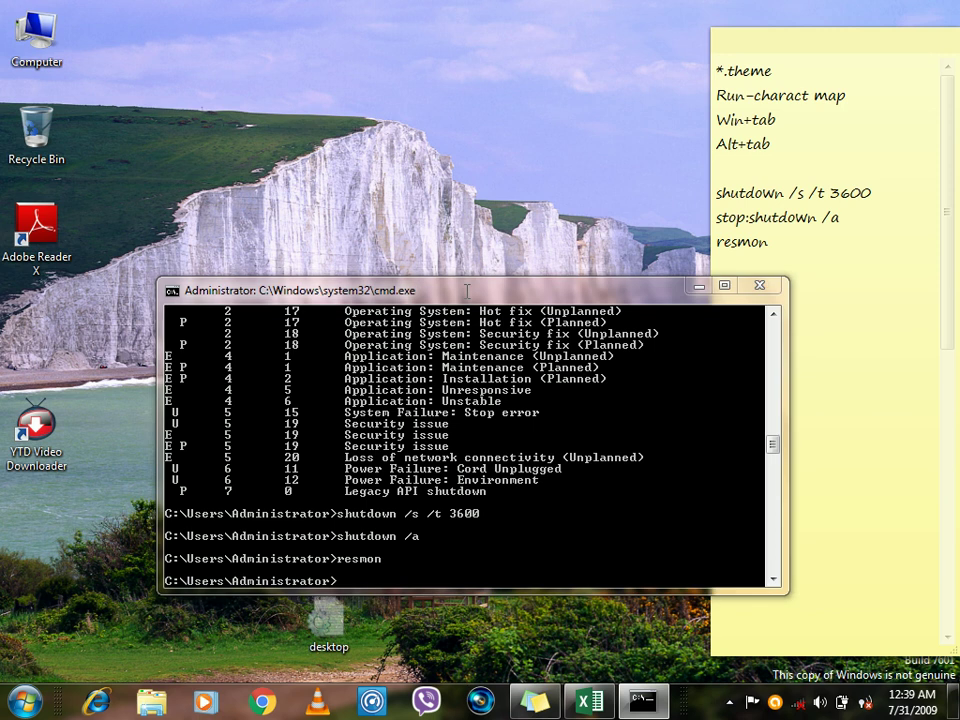
key(ctrl+shift+Escape)
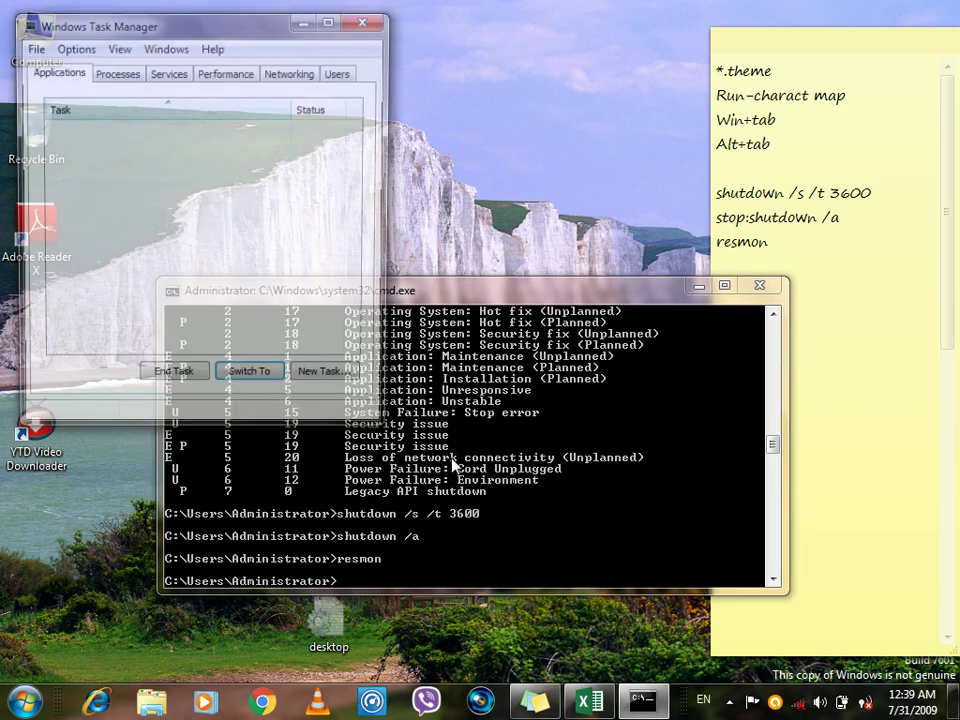
drag(199, 25, 431, 44)
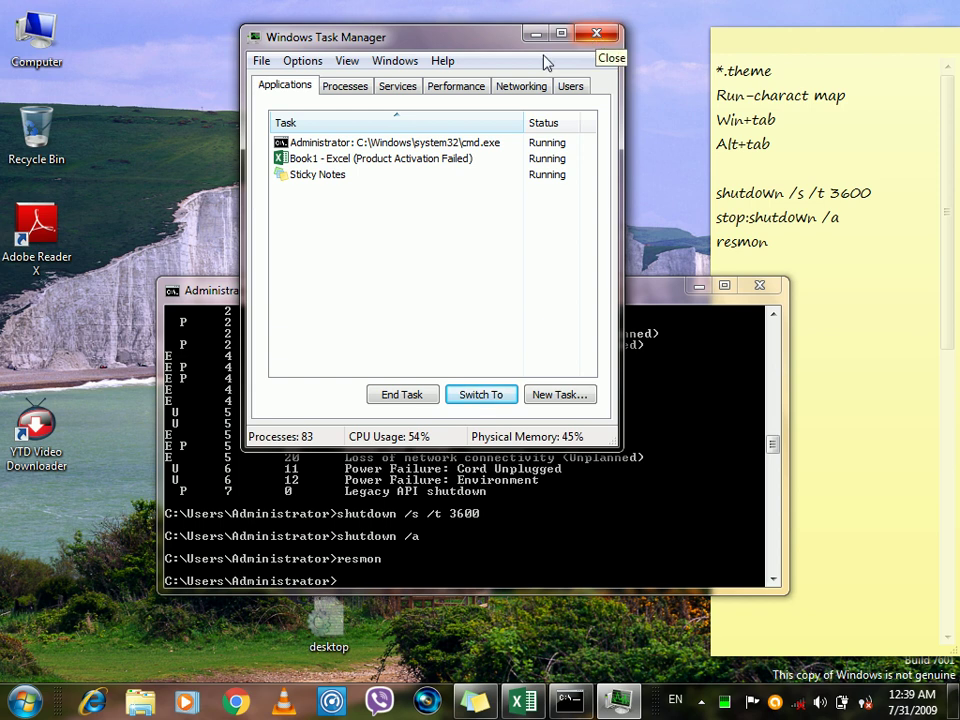
click(366, 90)
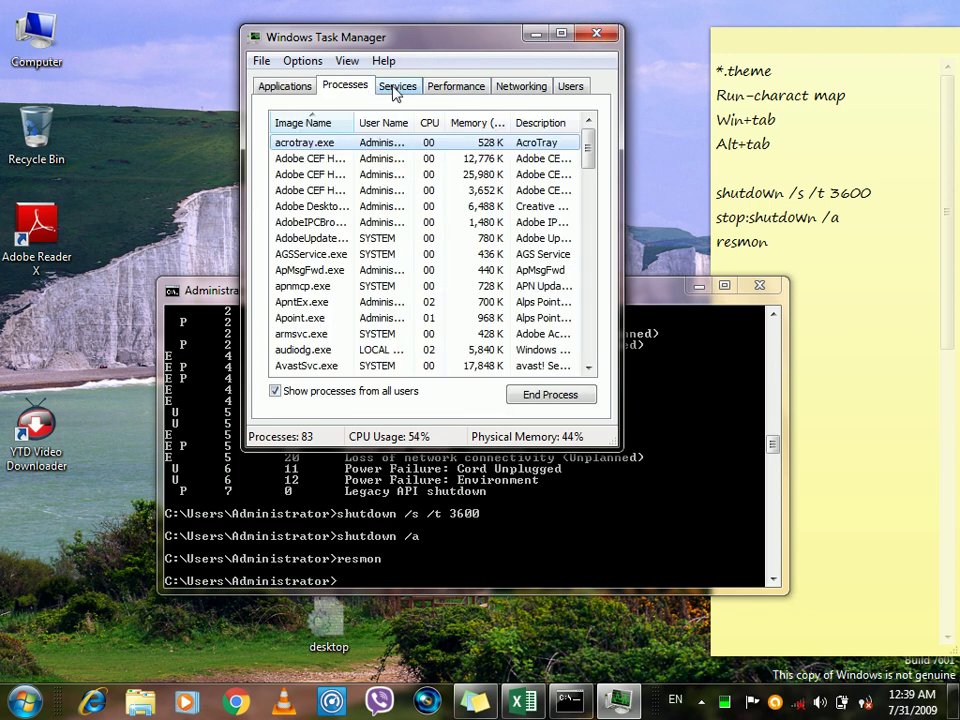
click(397, 88)
click(455, 88)
click(522, 88)
click(569, 88)
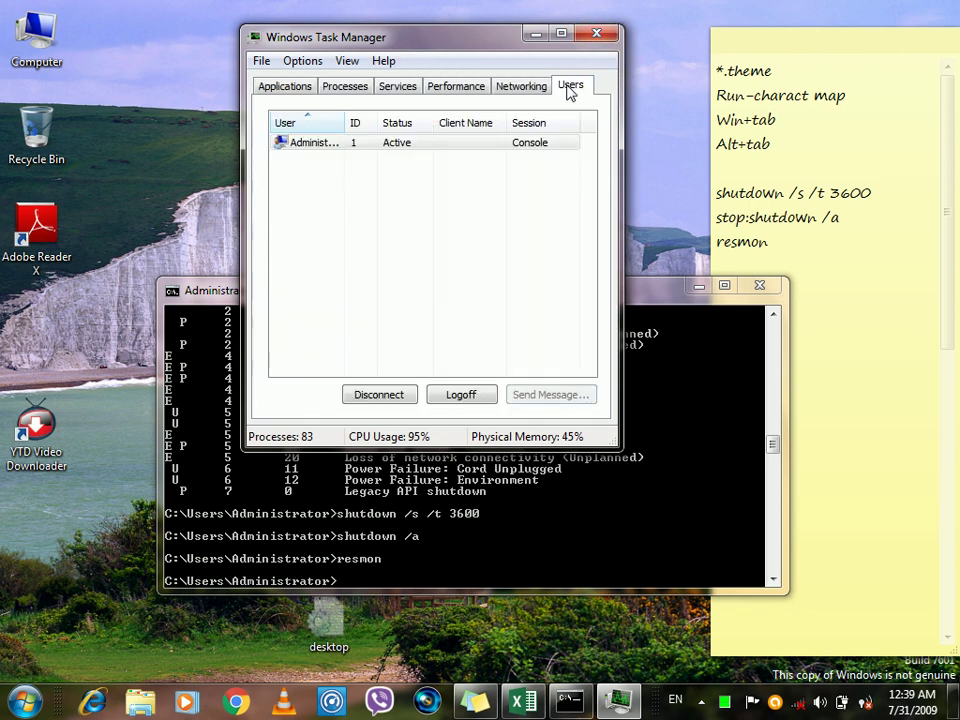
click(596, 38)
- Move the Command Prompt window higher on the desktop and launch Resource Monitor again with resmon
drag(397, 297, 378, 210)
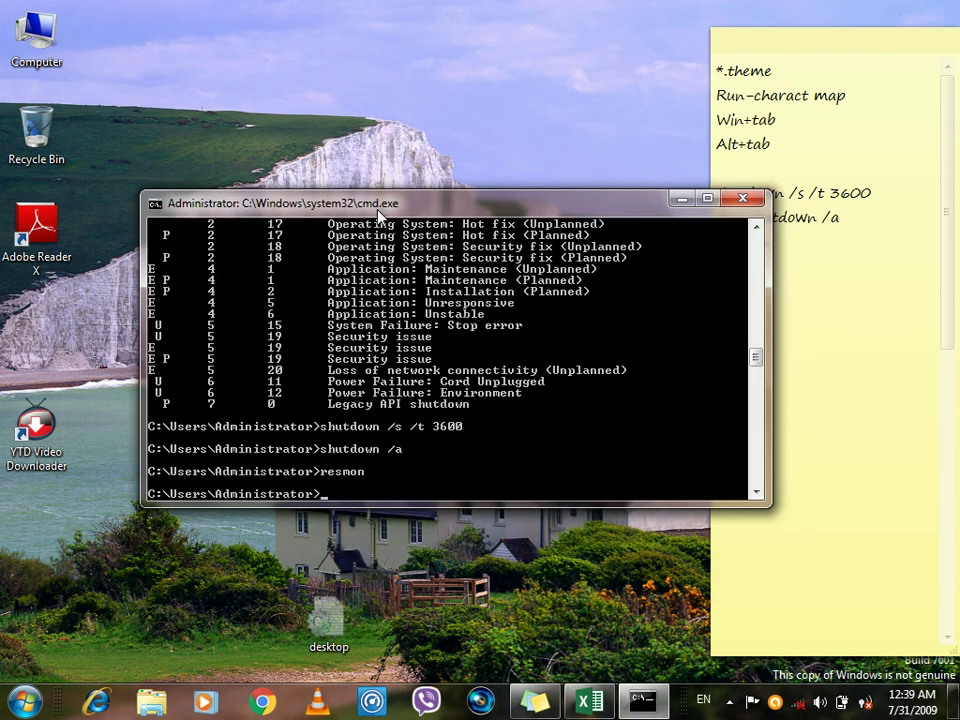
text(resmon)
key(Return)
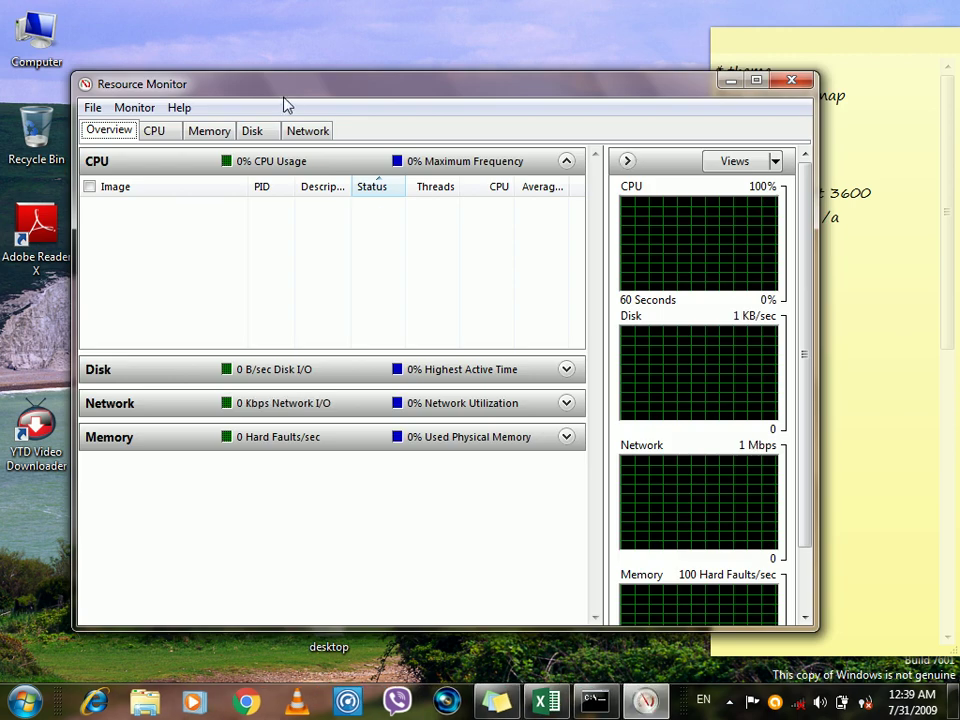
- Reposition and widen the Resource Monitor window, and select the CamRecorder.exe process in the CPU overview
drag(283, 103, 394, 111)
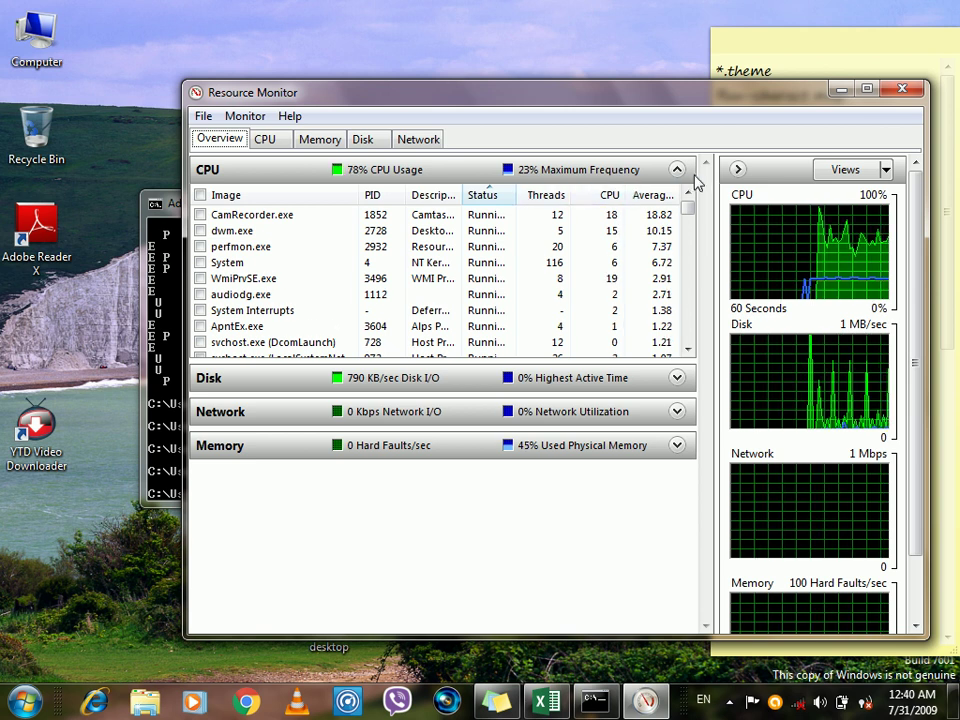
drag(686, 93, 565, 77)
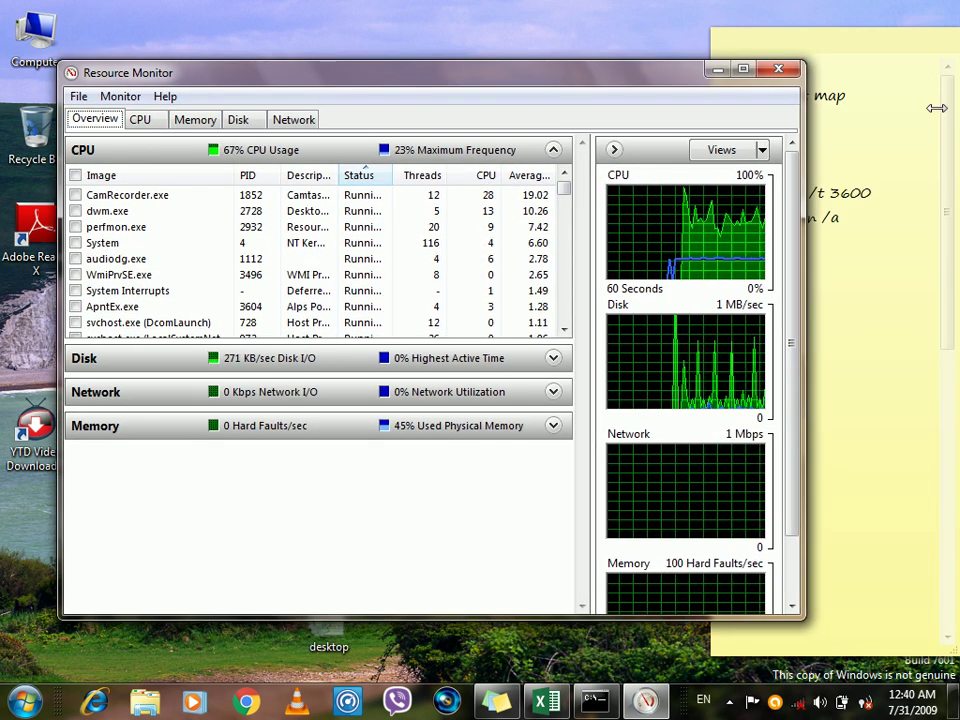
drag(805, 103, 947, 110)
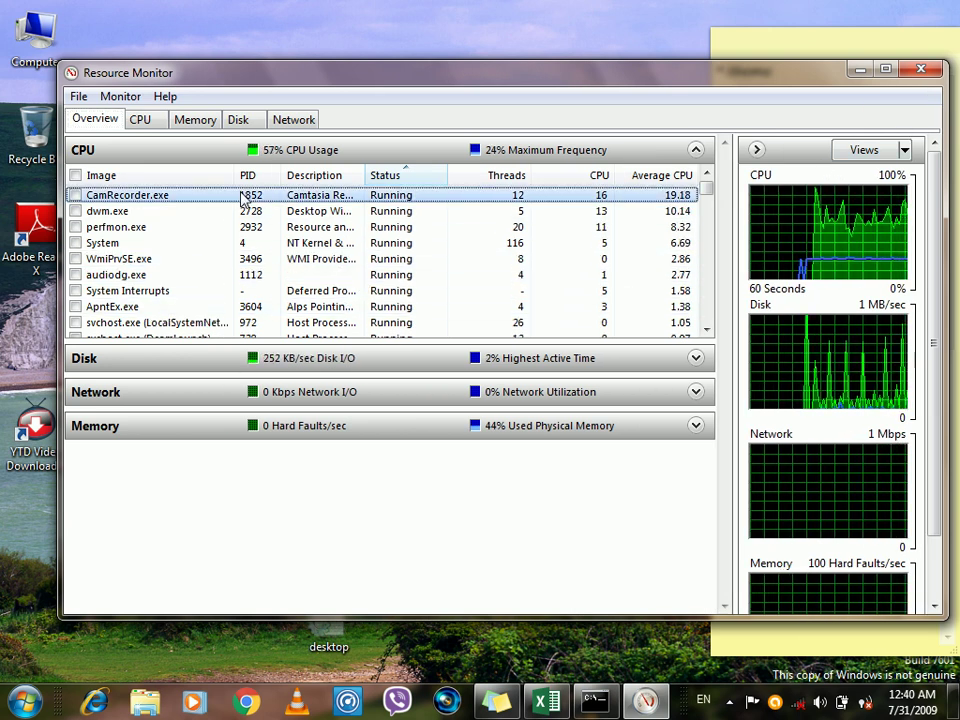
click(320, 197)
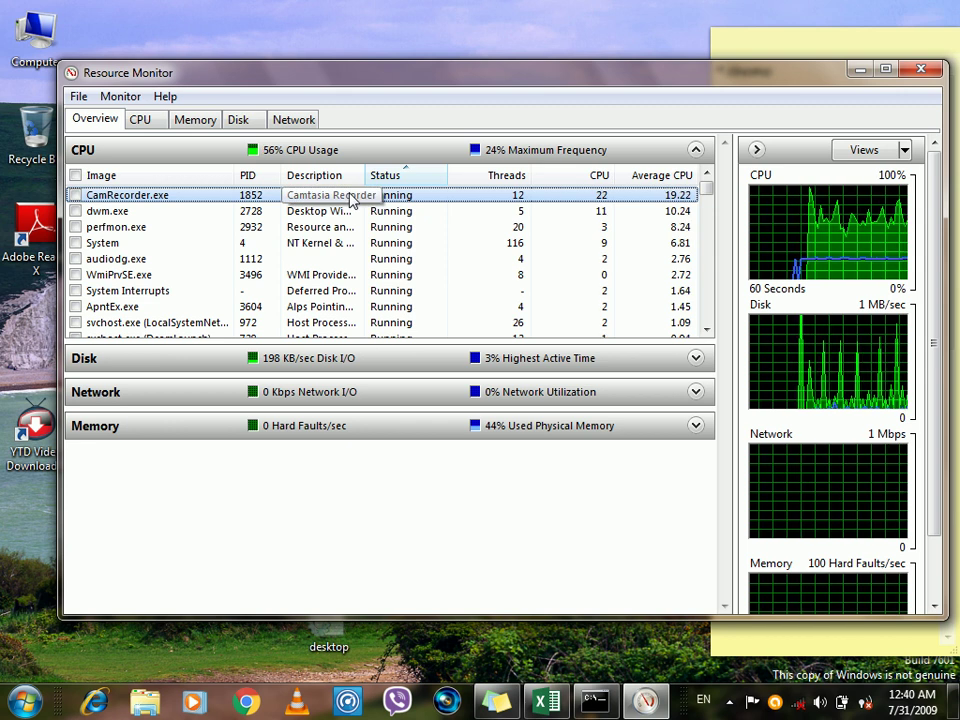
- Widen the Description column in the CPU process list and check the CPU and Average CPU columns
drag(362, 176, 416, 170)
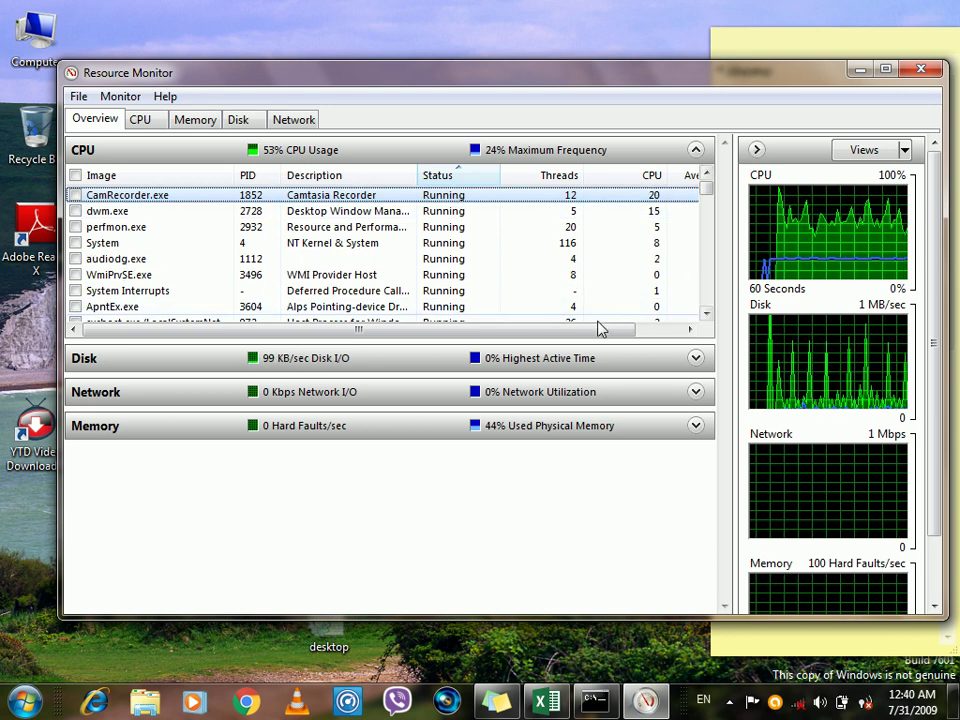
drag(590, 333, 673, 326)
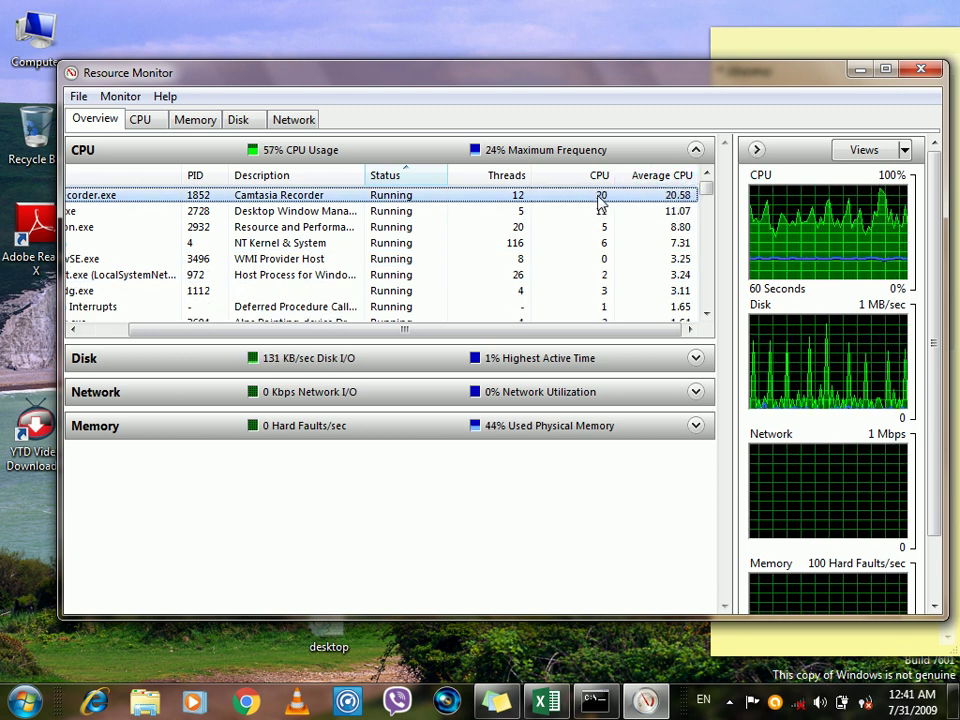
drag(550, 336, 460, 352)
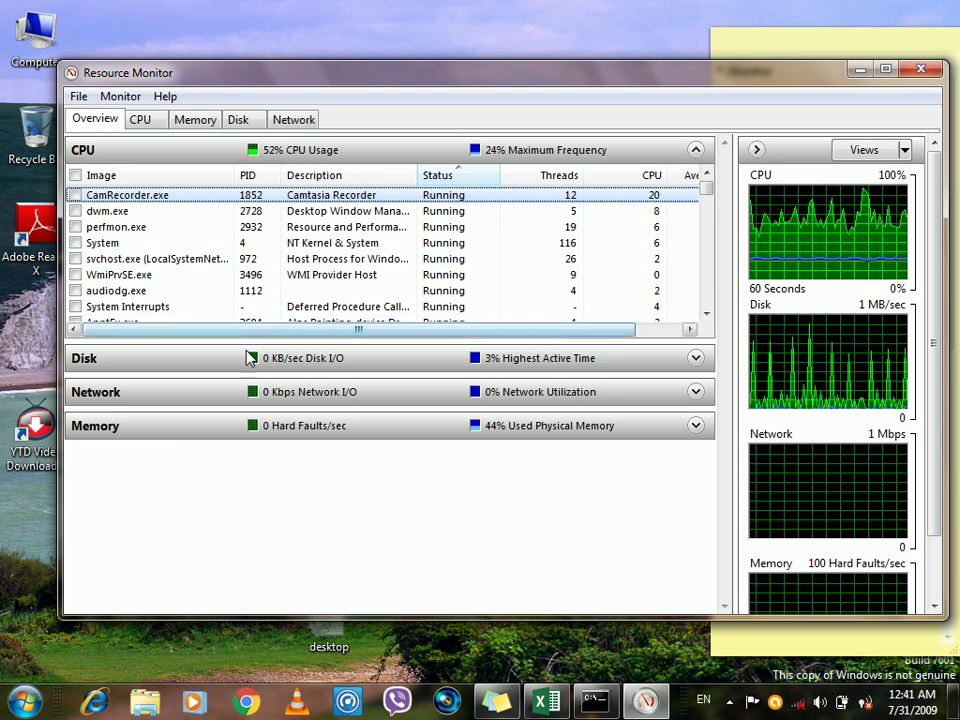
- Expand the Disk section, widen its File column, select the System entry for N:\$Mft, and check the response time column
click(198, 360)
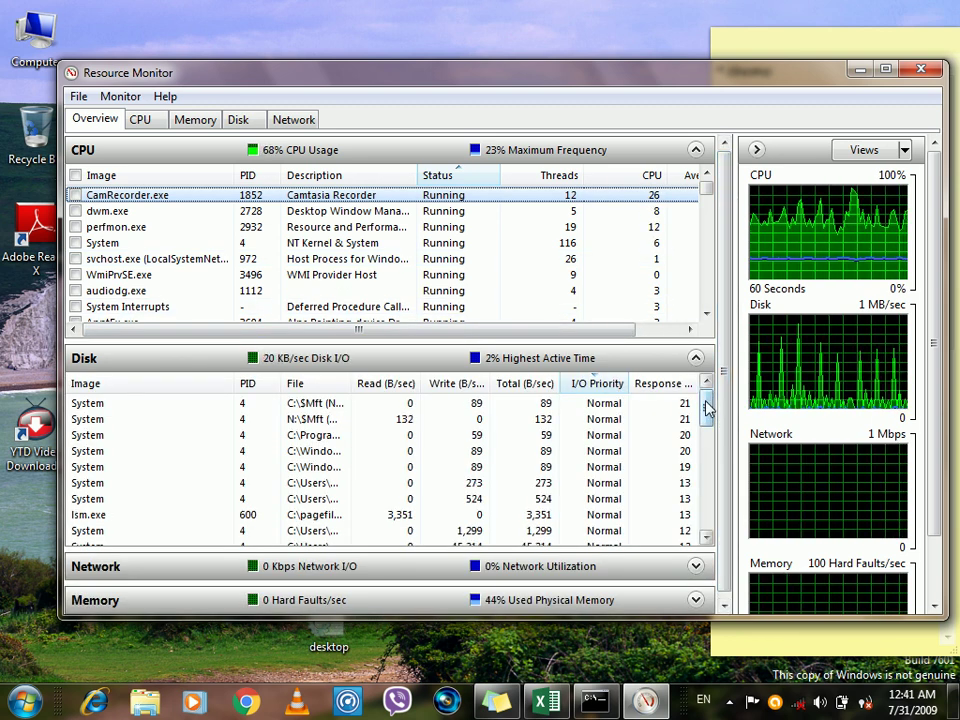
mouse_move(706, 408)
mouse_down()
mouse_move(708, 430)
mouse_move(708, 407)
mouse_up()
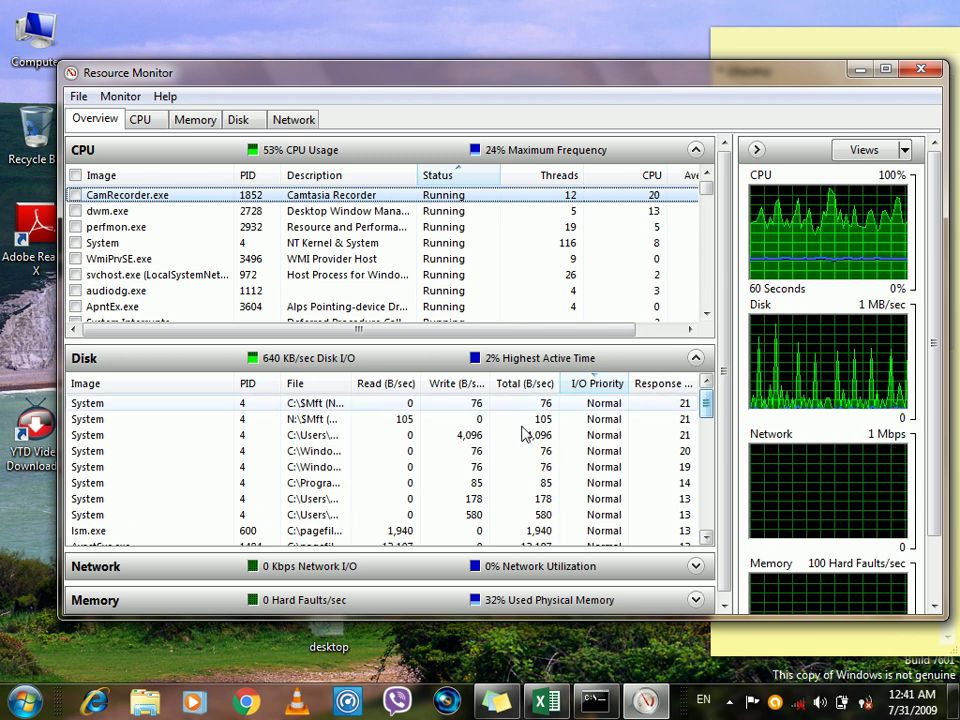
drag(349, 378, 380, 388)
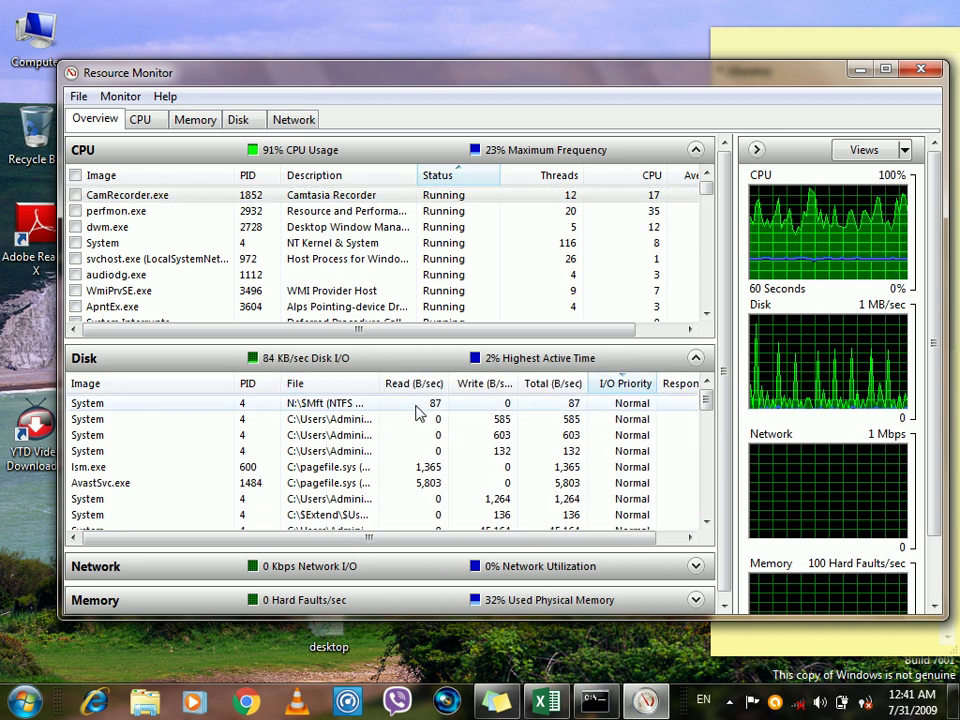
click(421, 408)
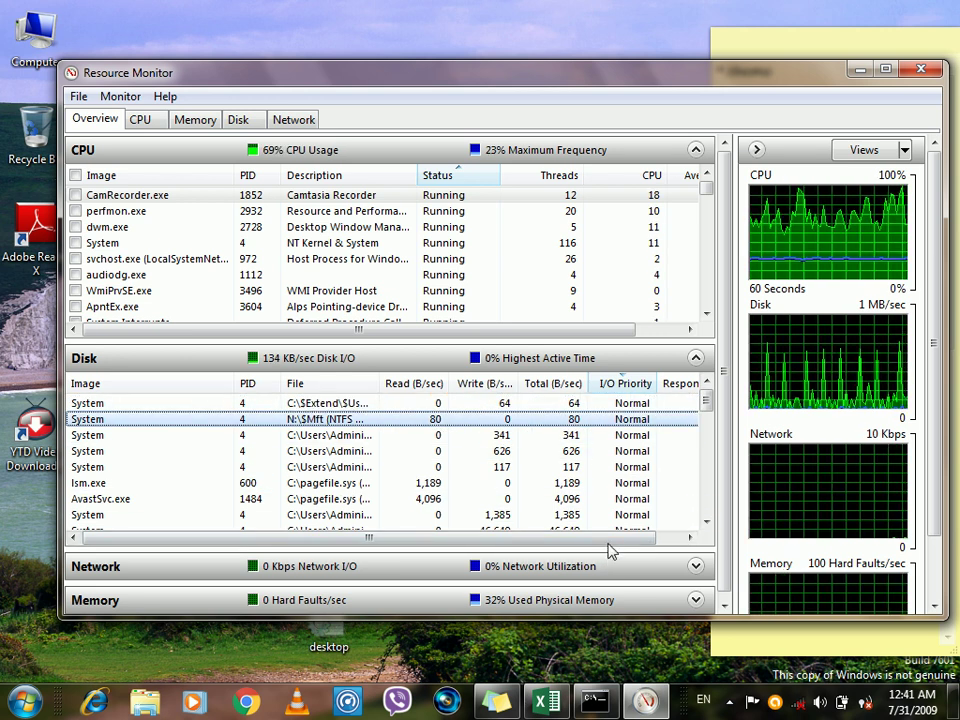
click(682, 537)
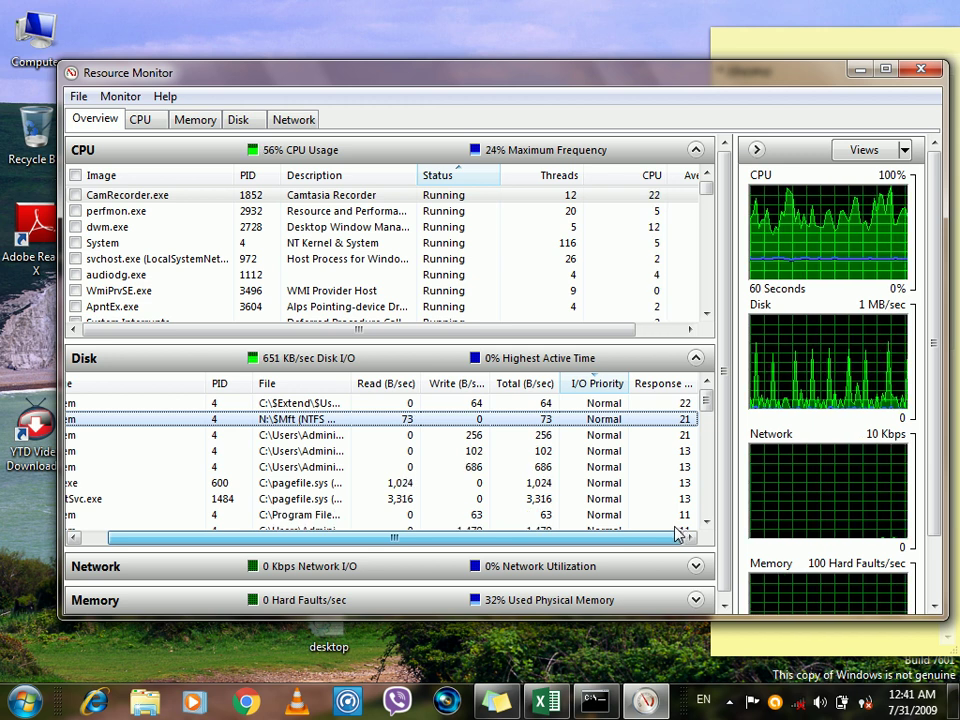
drag(602, 542, 557, 542)
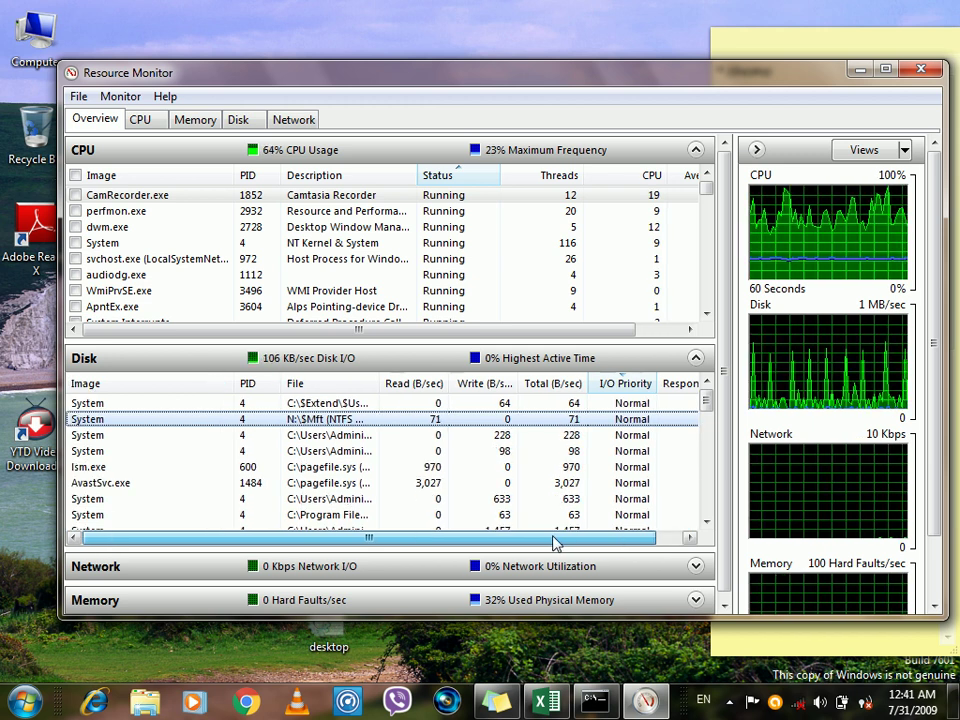
- Expand the Network section and select the AvastSvc.exe entry
click(150, 569)
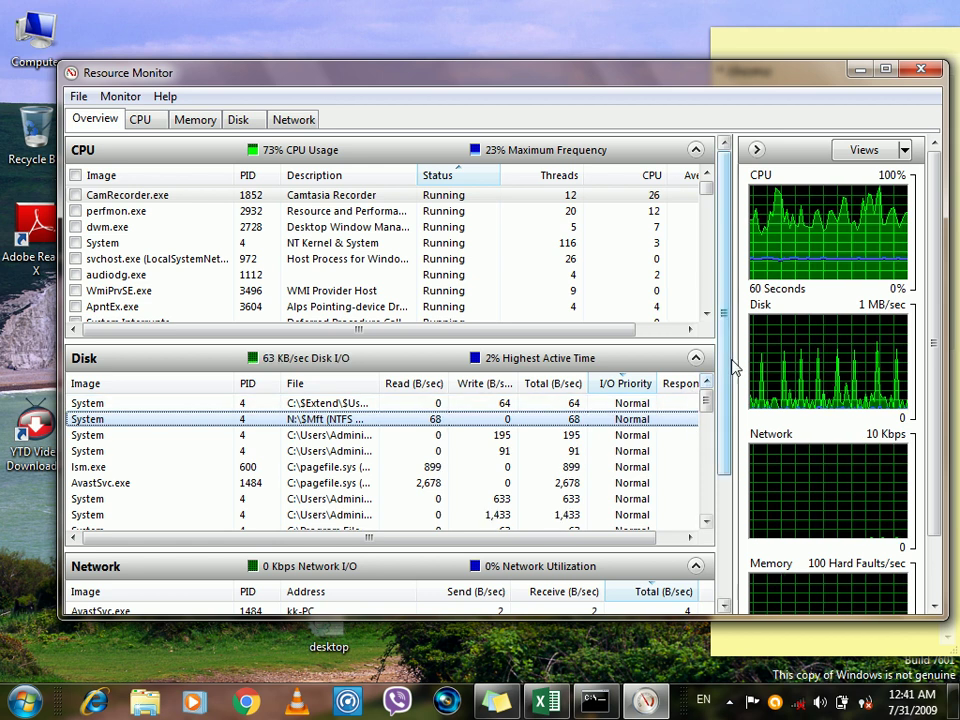
drag(730, 372, 731, 491)
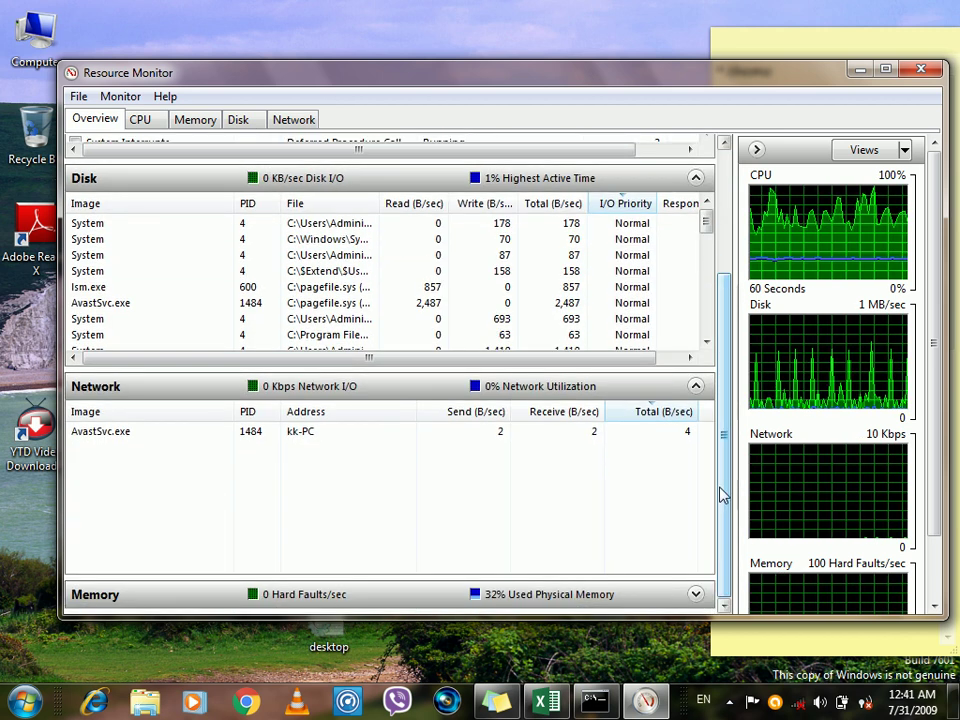
click(133, 441)
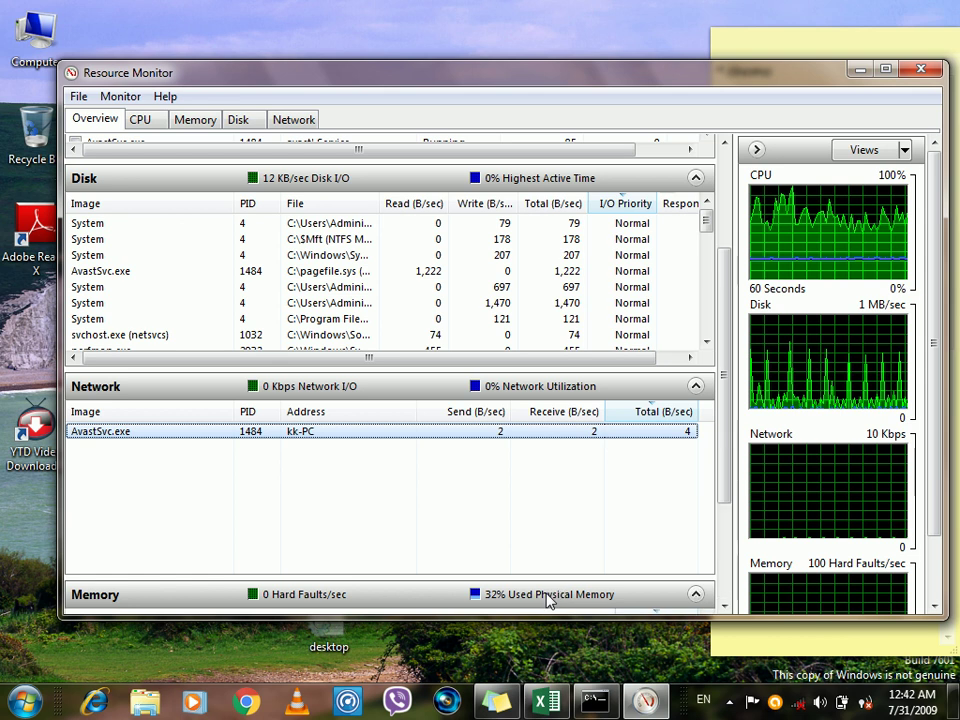
- Collapse the Network and Disk sections, and select explorer.exe in the Memory section
click(108, 390)
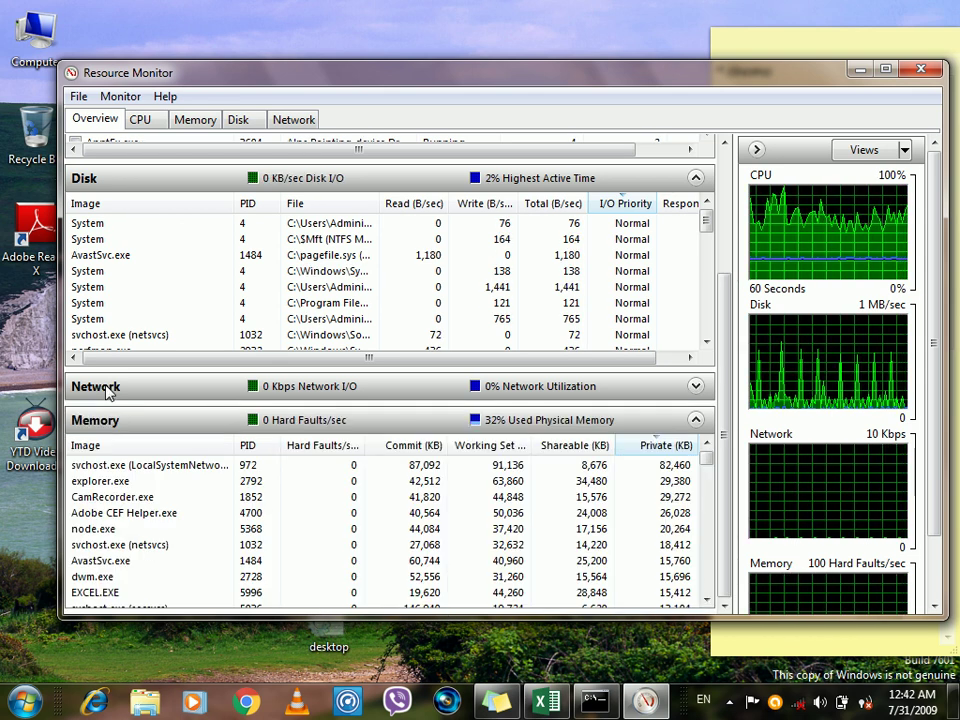
click(100, 178)
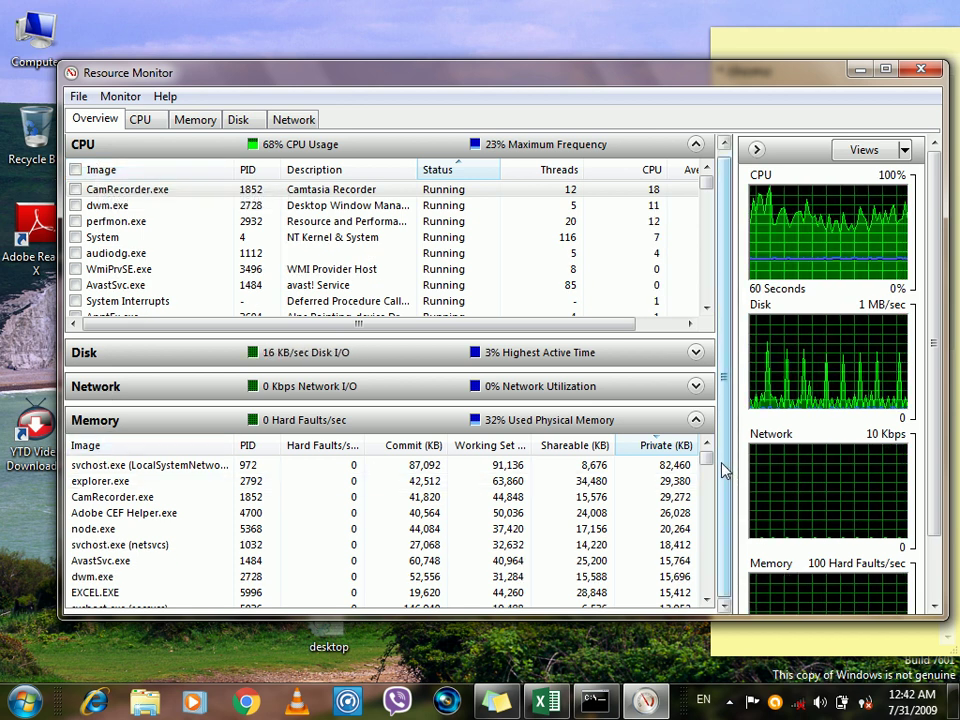
click(253, 482)
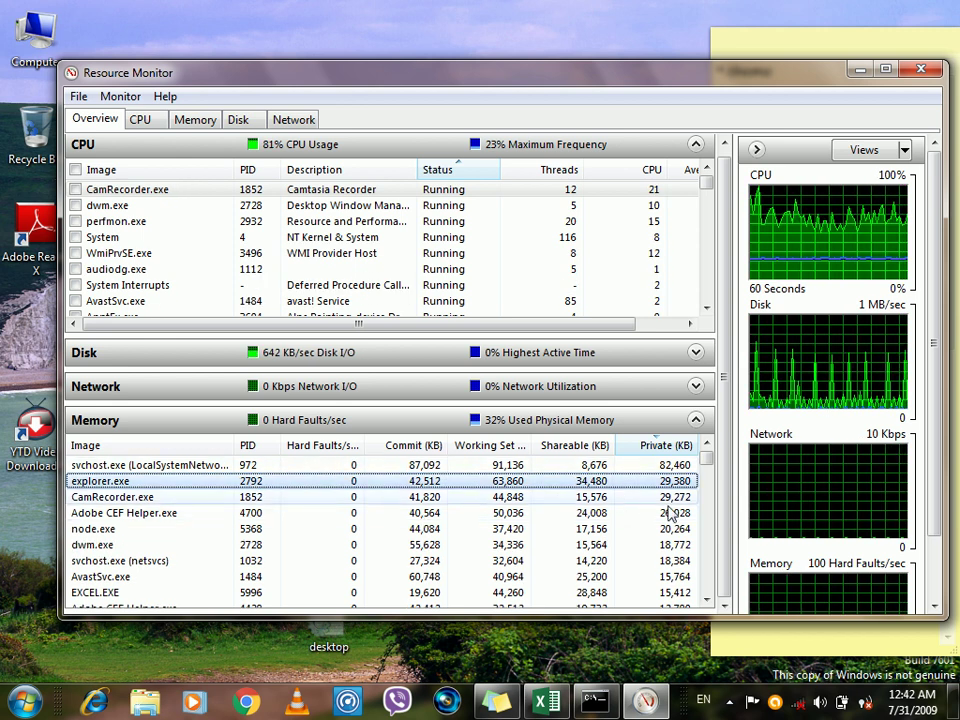
- Look through the Memory section's process list and return to its beginning
click(707, 600)
click(707, 600)
click(707, 600)
click(707, 600)
click(707, 600)
click(707, 600)
click(707, 600)
click(707, 600)
click(707, 600)
click(707, 600)
click(707, 600)
click(707, 600)
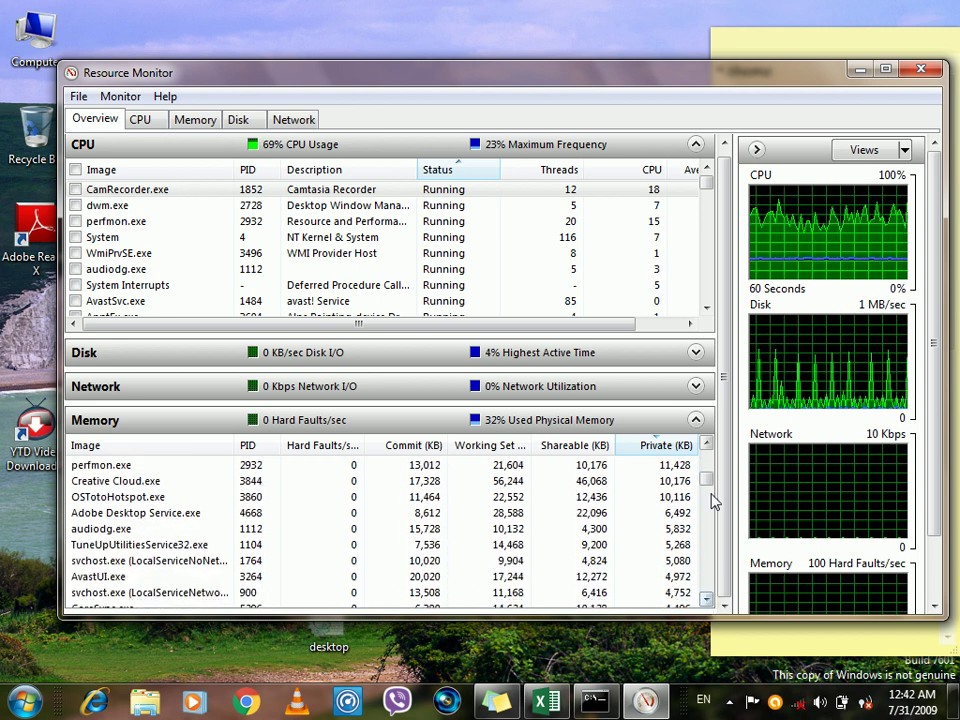
drag(709, 482, 707, 453)
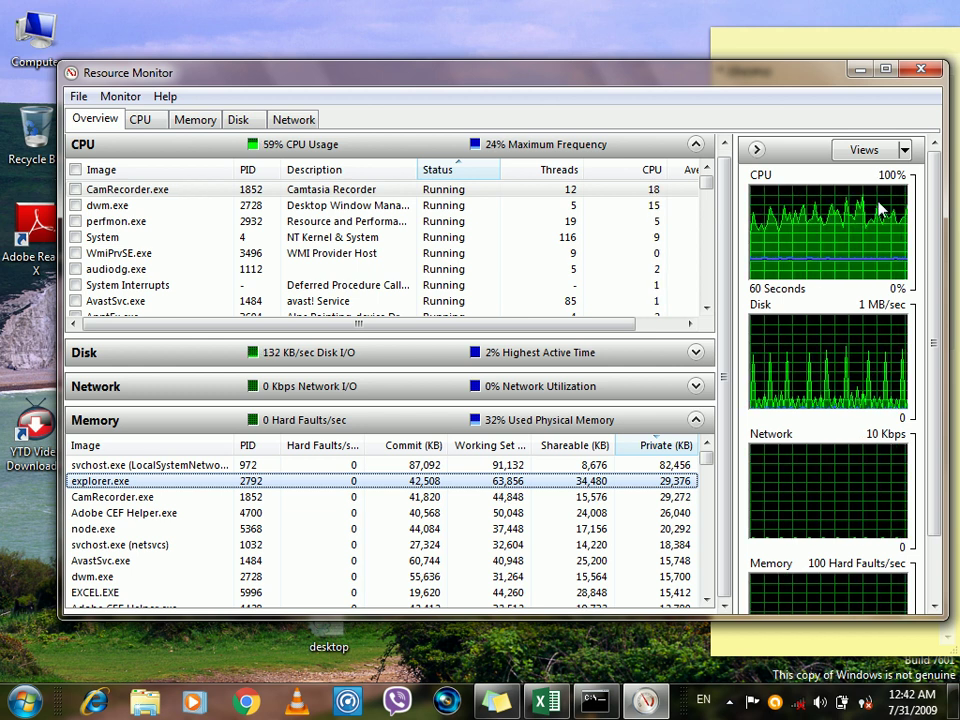
- Try the Medium and Small sizes for the resource graphs, and leave them at Medium
click(904, 155)
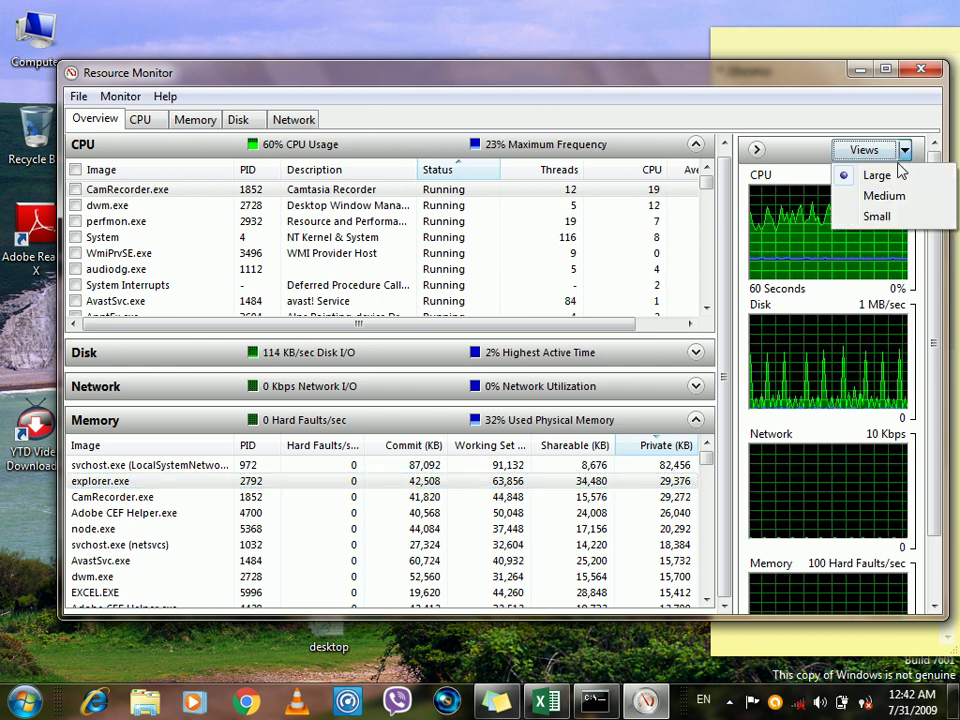
click(884, 196)
click(904, 150)
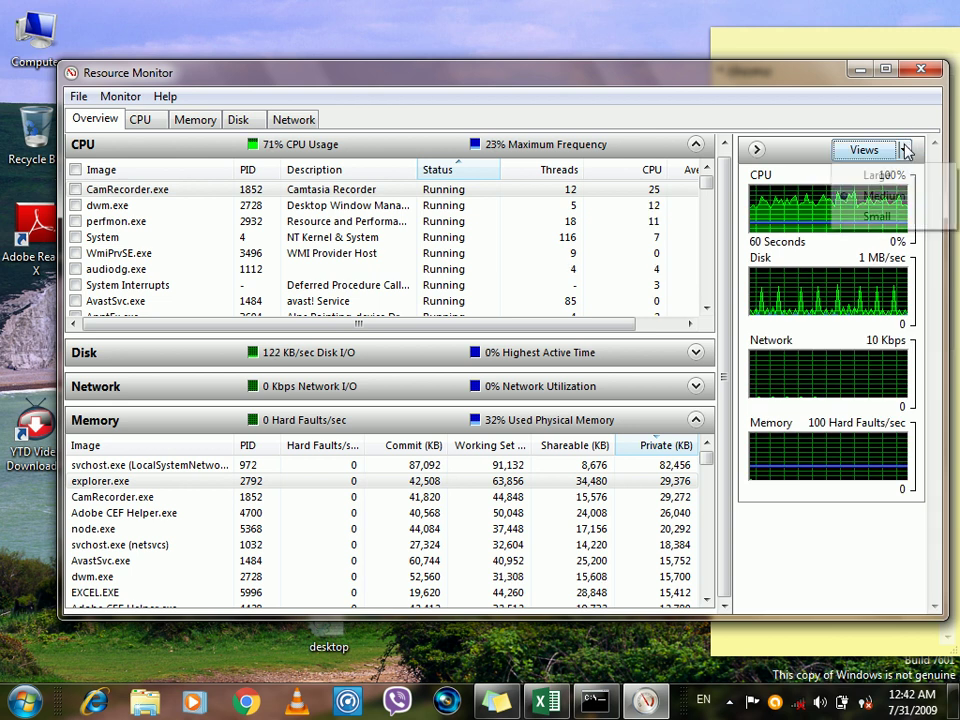
click(866, 220)
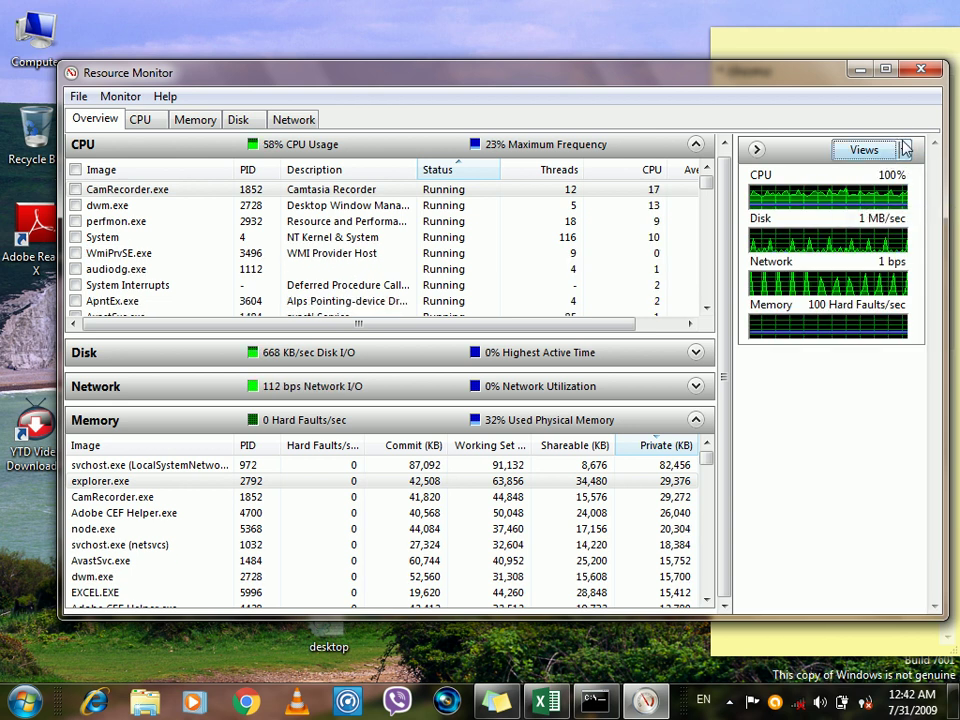
click(904, 150)
click(868, 197)
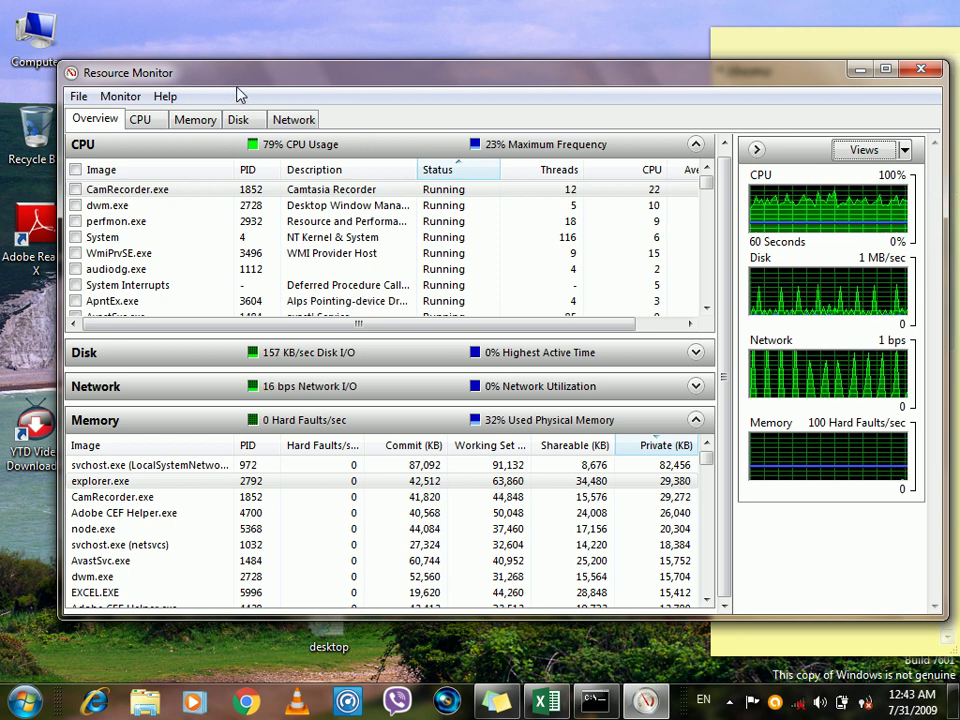
- Move the Resource Monitor window down and to the right, and view the CPU and Memory pages
drag(264, 84, 384, 136)
click(259, 172)
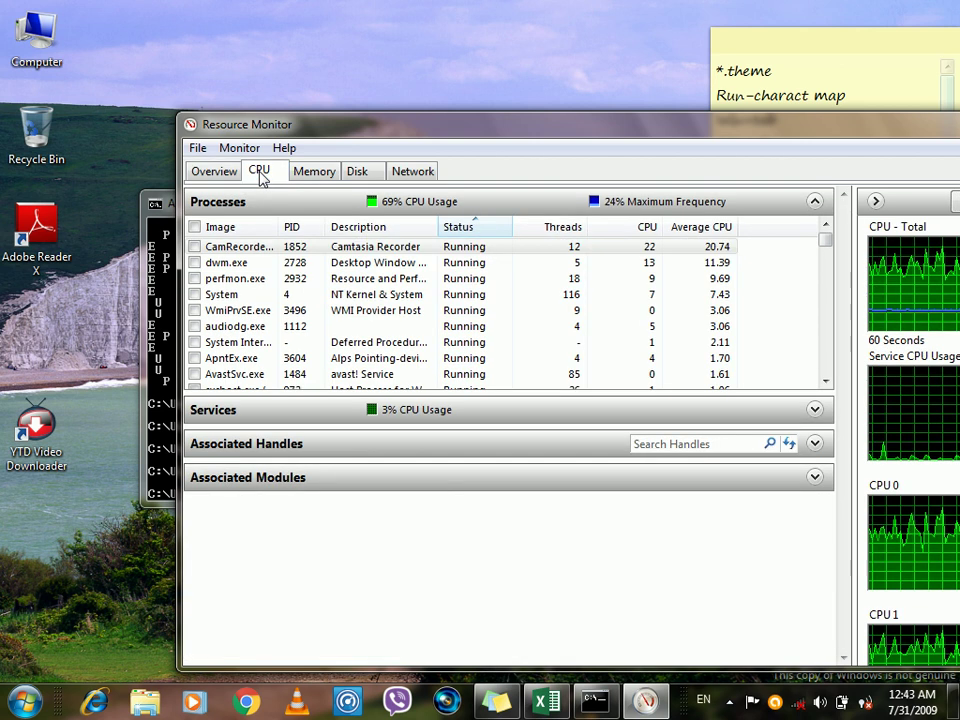
click(313, 171)
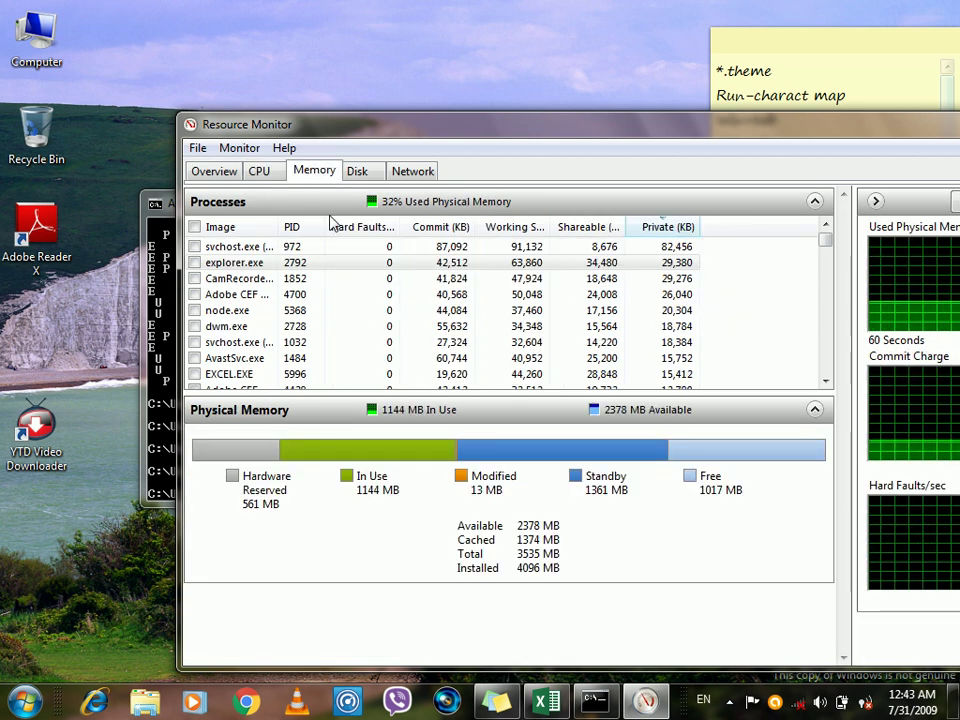
- On the Disk page, expand the Storage section and compare the C: and Z: logical disk entries
click(358, 173)
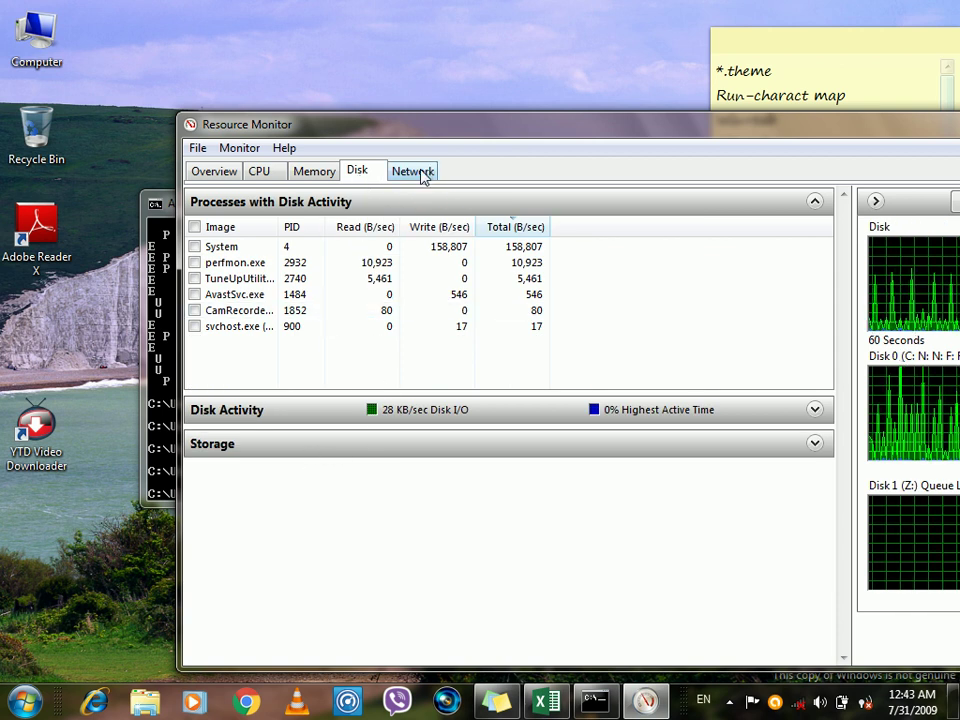
click(240, 418)
click(240, 418)
click(201, 449)
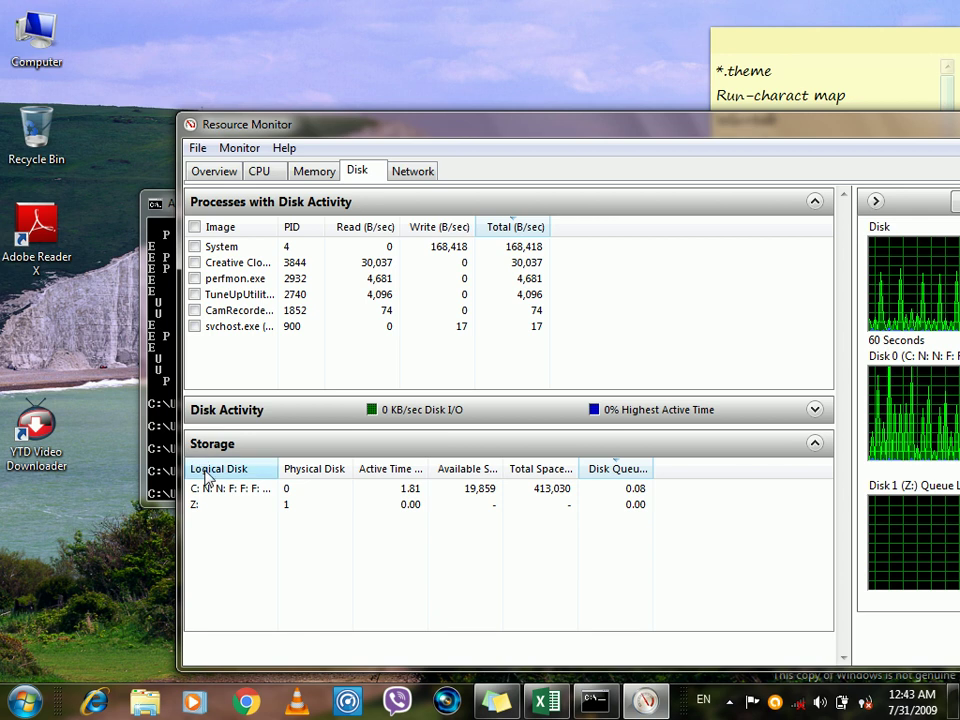
click(207, 489)
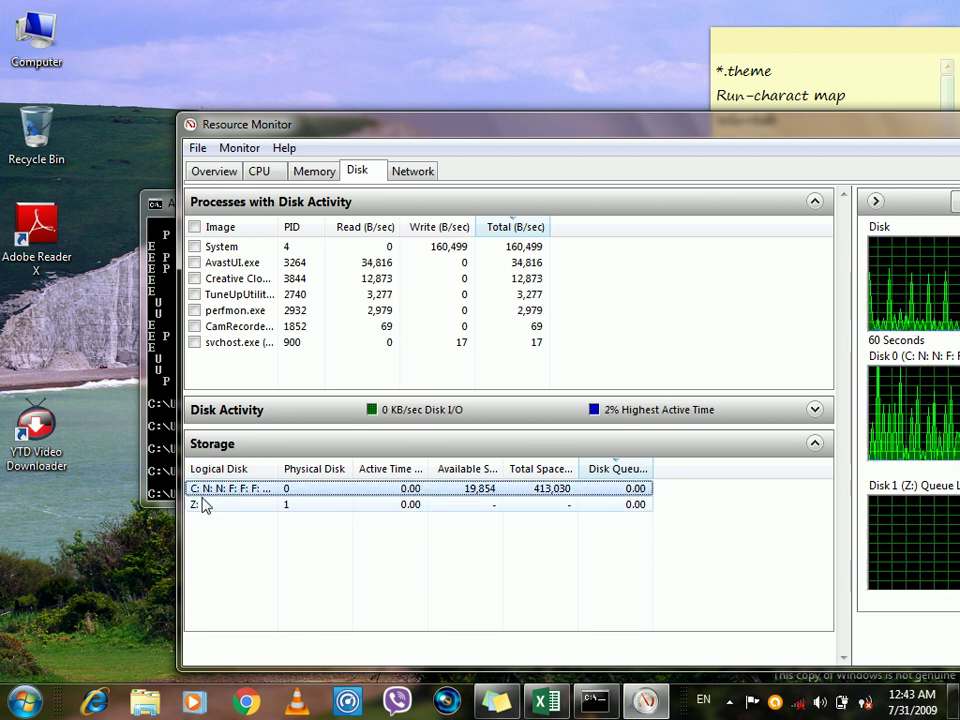
click(205, 506)
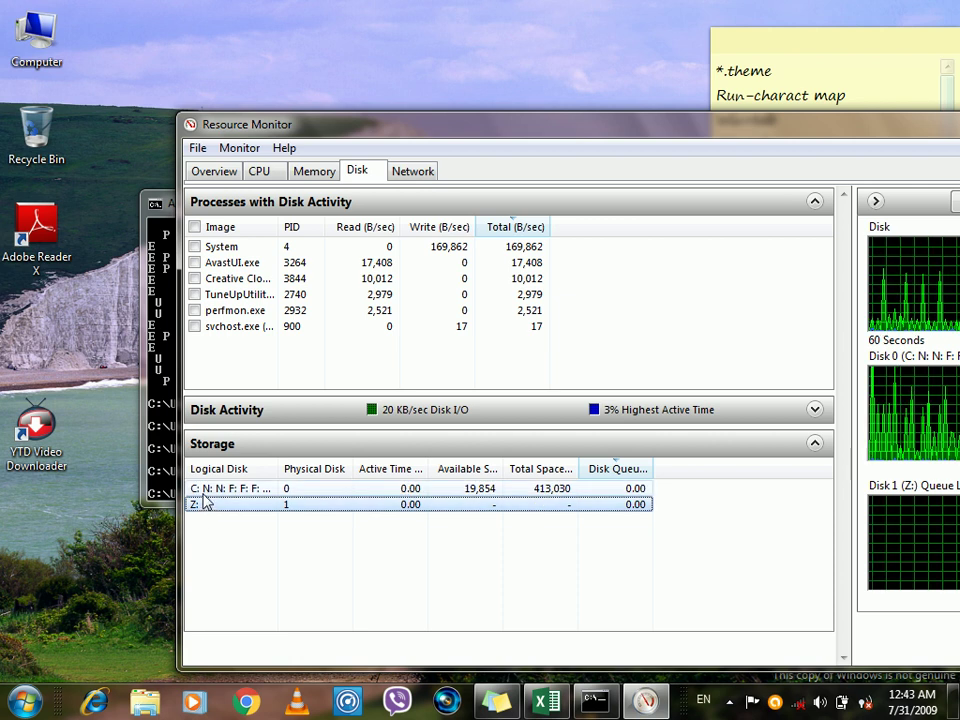
click(214, 489)
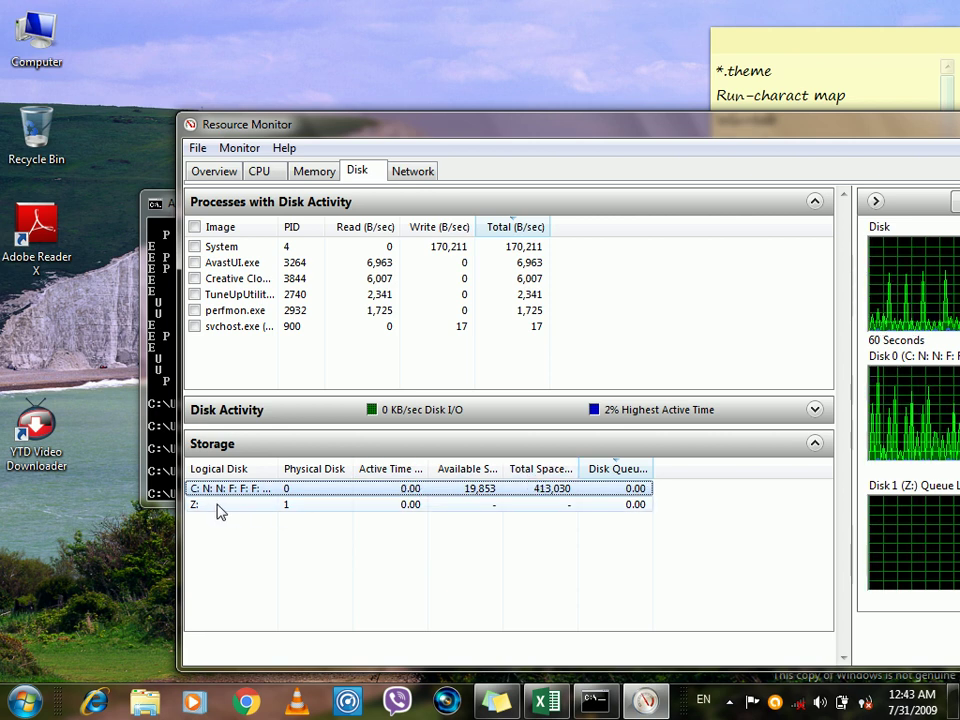
- View the Network page, and check the Services section on the CPU page before collapsing it
click(404, 173)
click(279, 172)
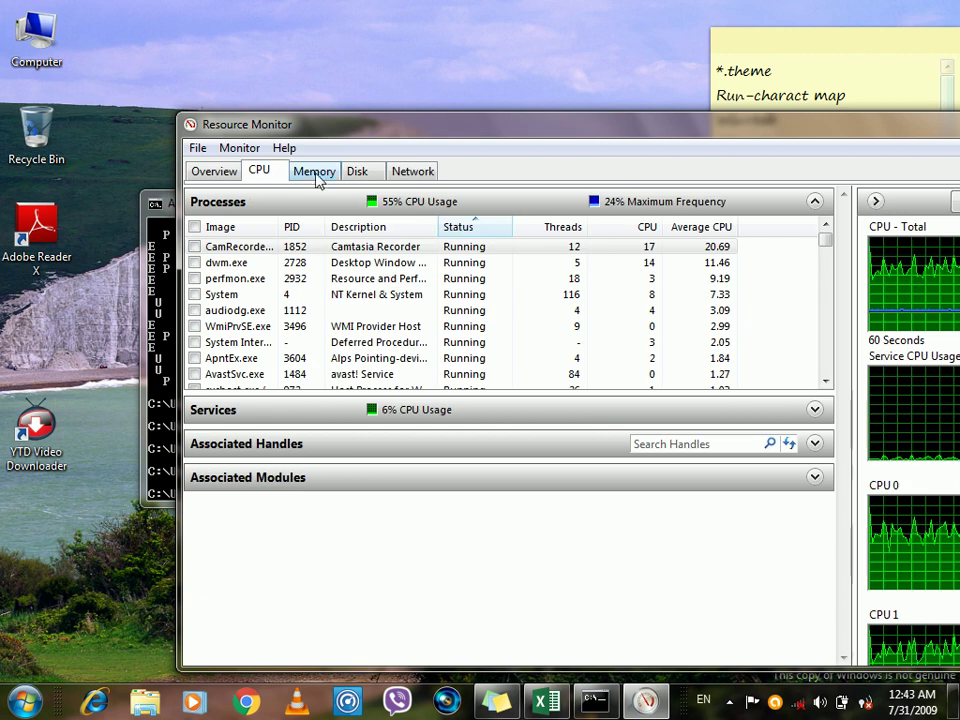
click(210, 418)
click(211, 419)
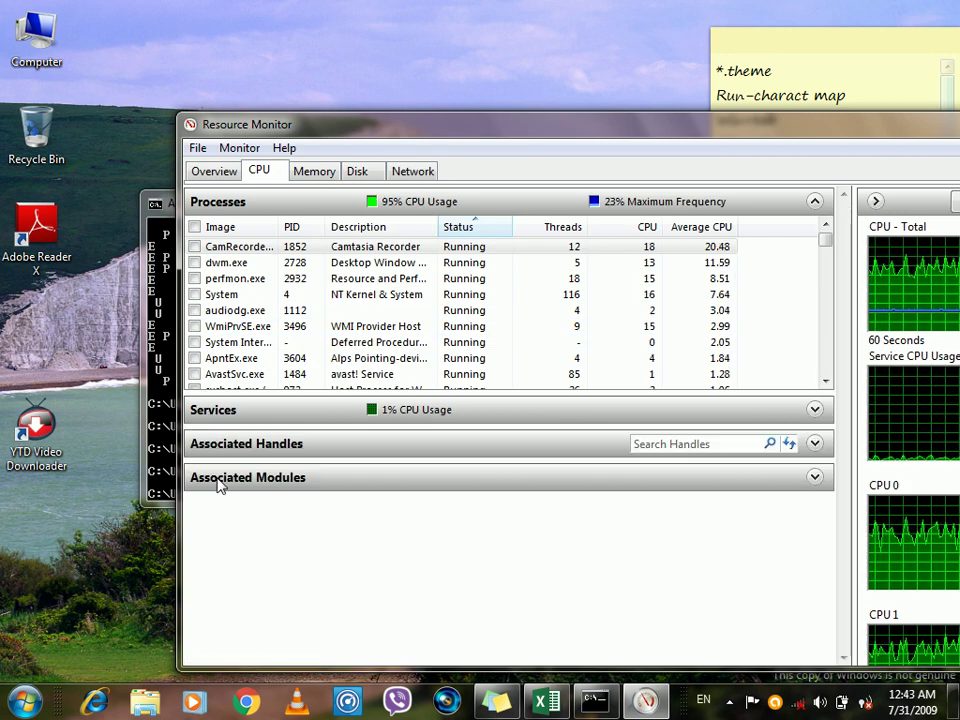
- Return to the Overview page and check the available Monitor commands without choosing one
click(217, 175)
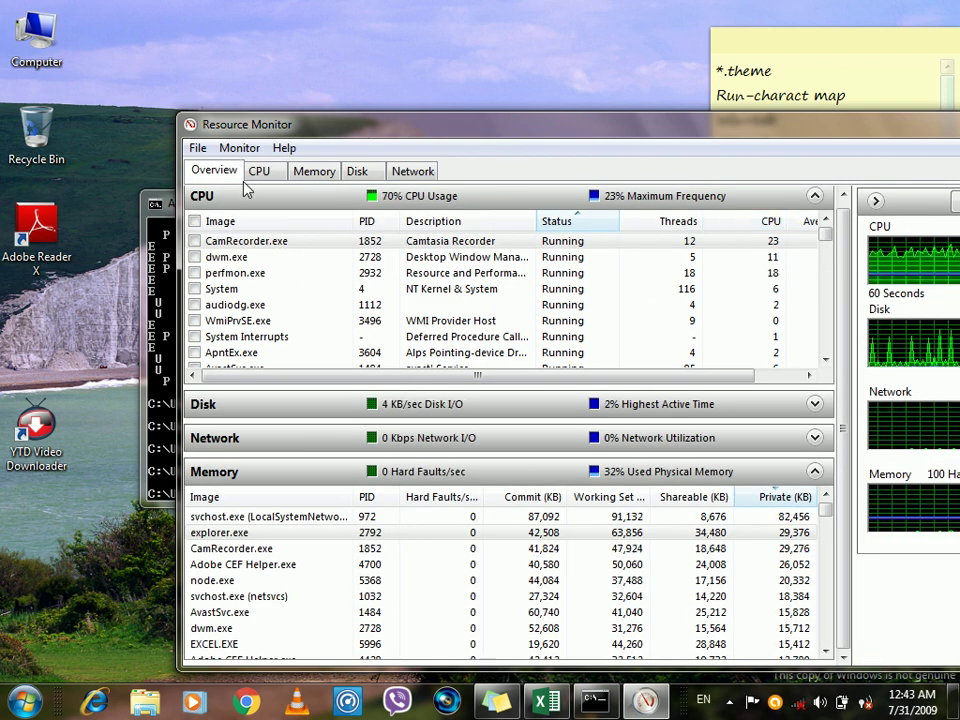
click(239, 148)
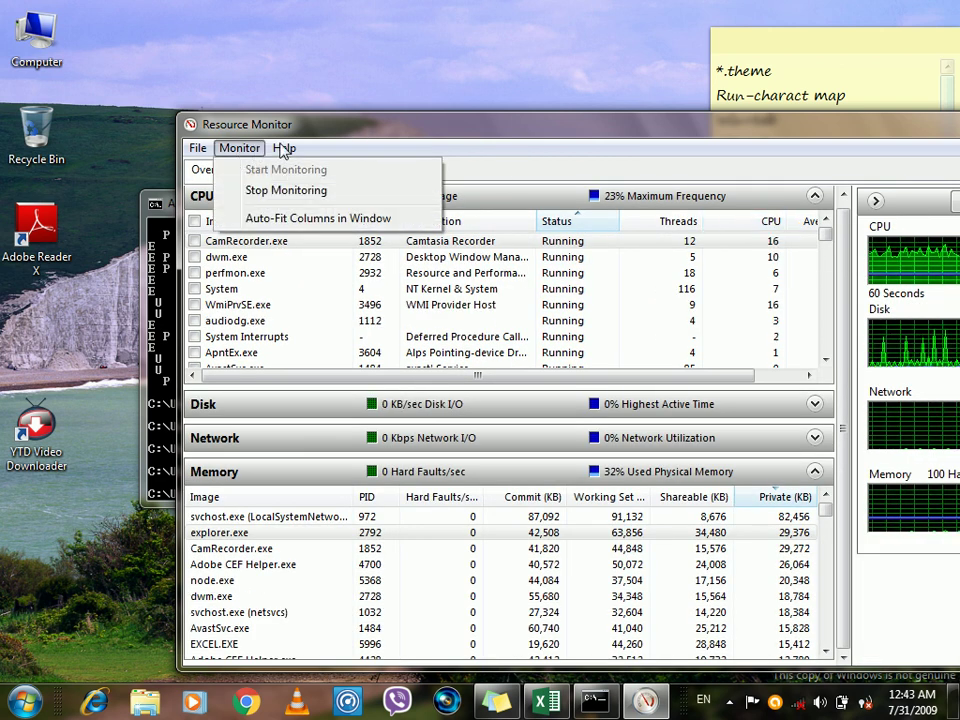
mouse_move(284, 148)
click(460, 133)
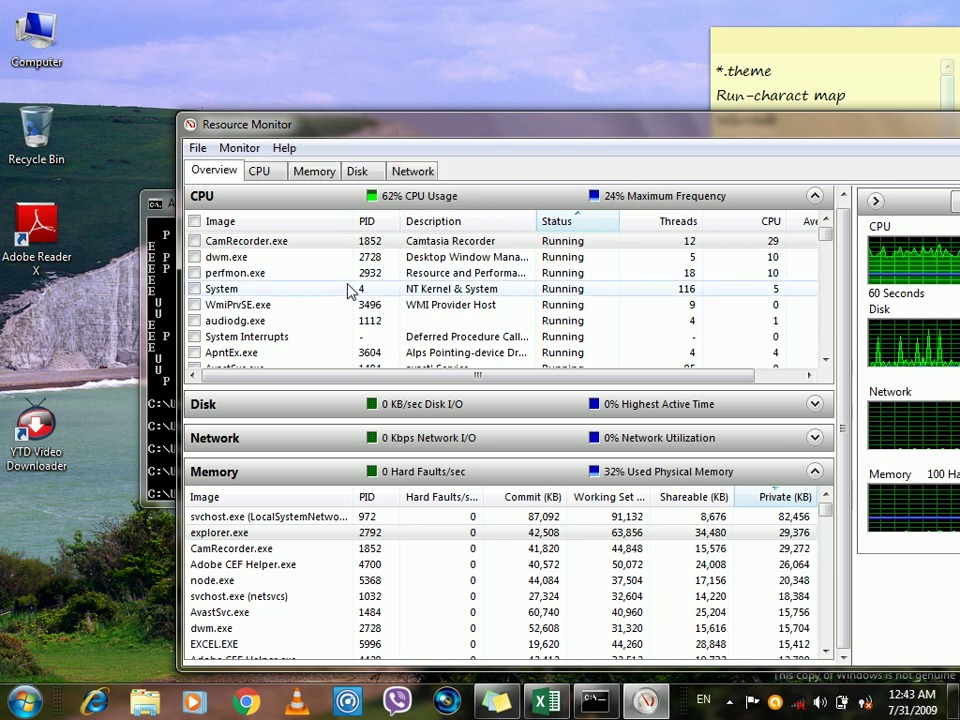
- Filter the Overview page by the CamRecorder.exe process, and check its process commands and the Monitor commands without choosing any
click(194, 241)
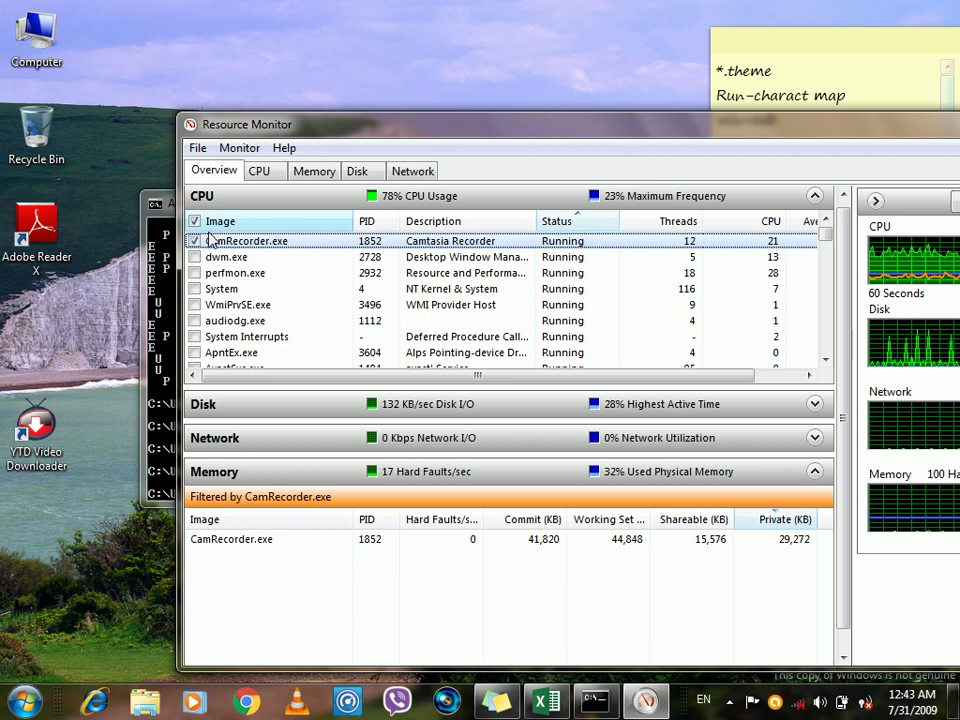
right_click(211, 243)
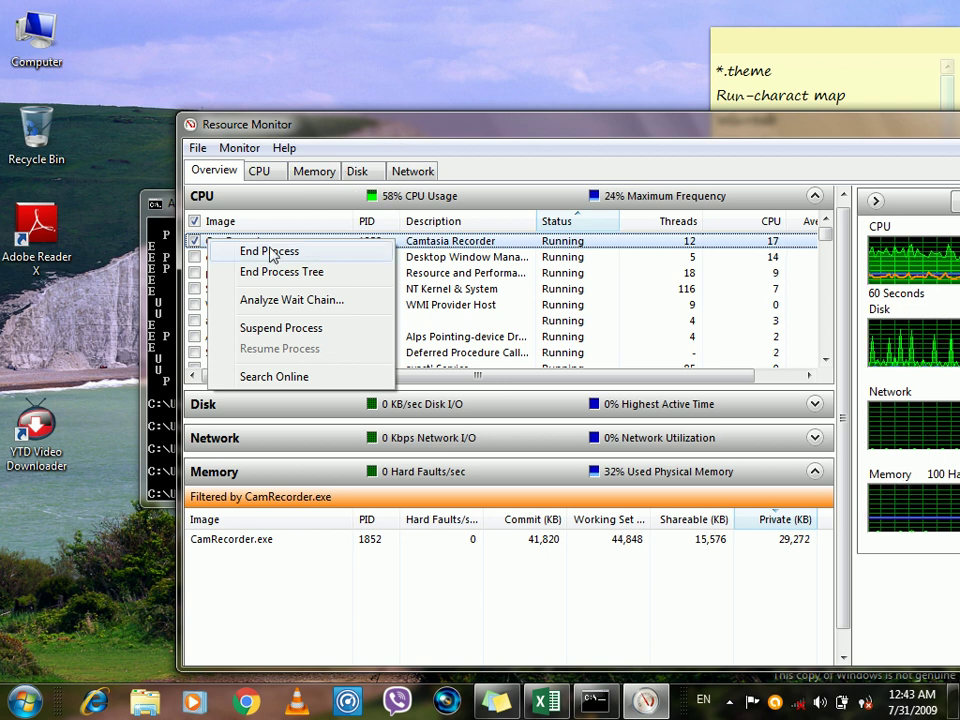
click(242, 148)
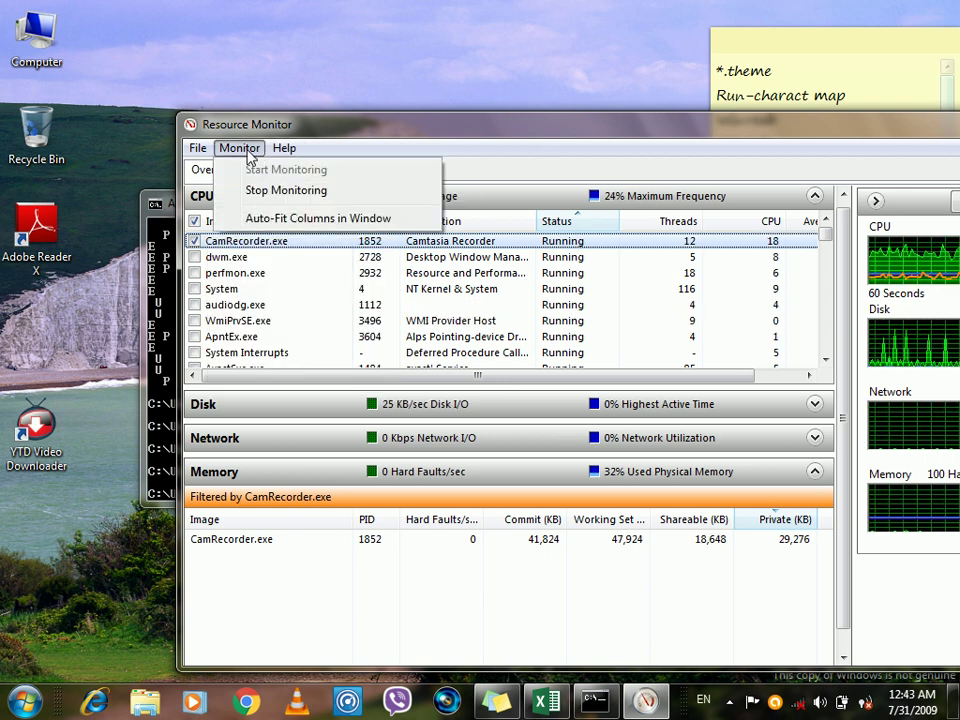
click(387, 133)
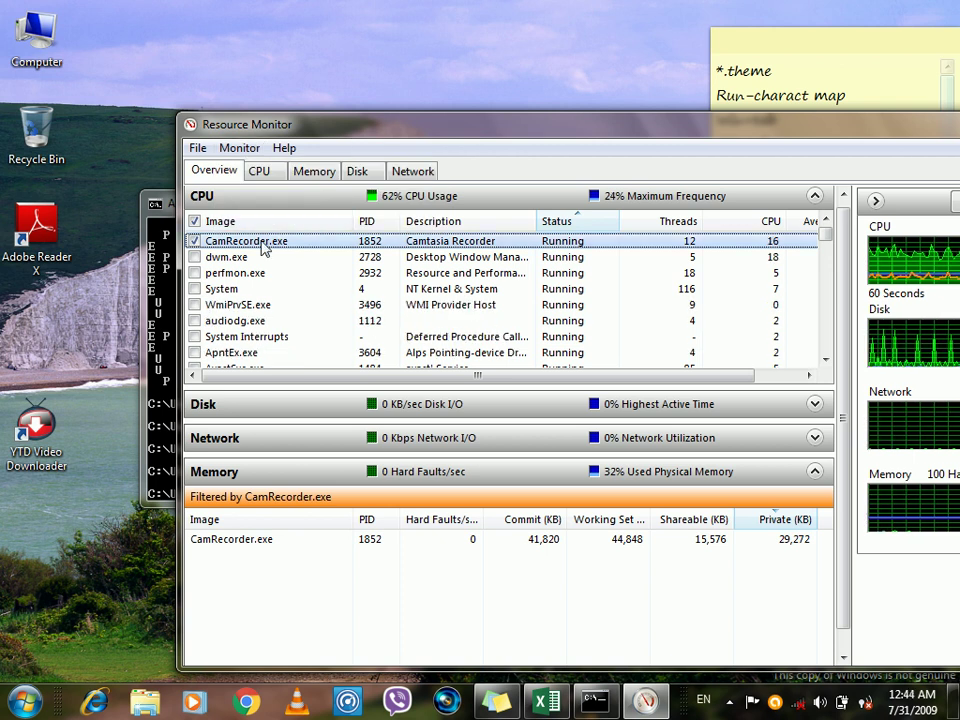
- Bring the Resource Monitor window fully into reach and close it, and exit the Command Prompt session
drag(863, 142, 629, 159)
click(806, 141)
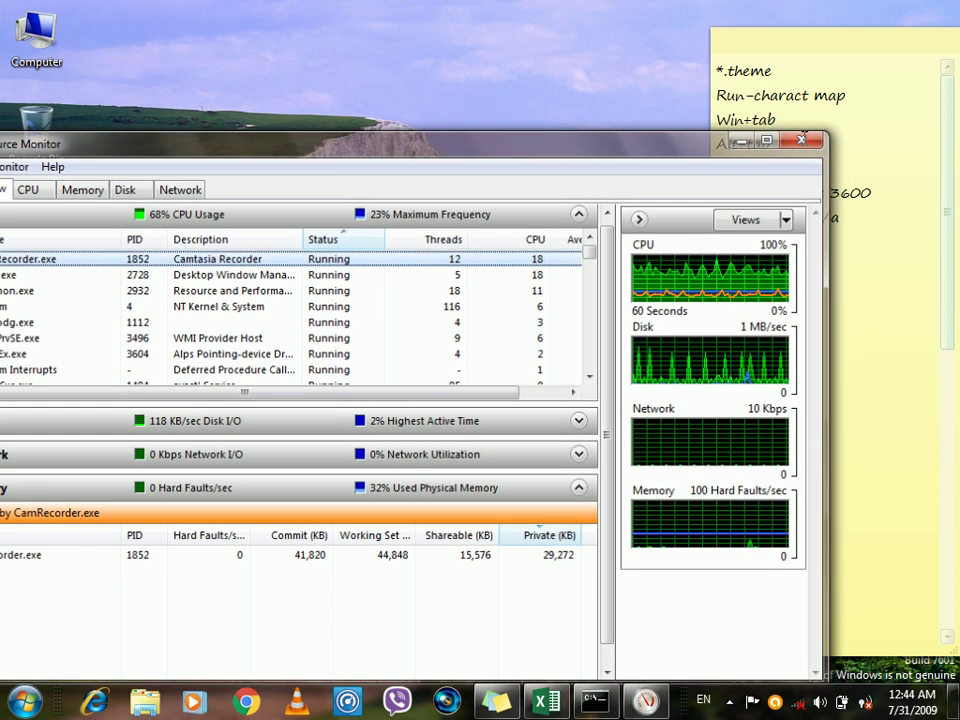
text(Exit)
key(Return)
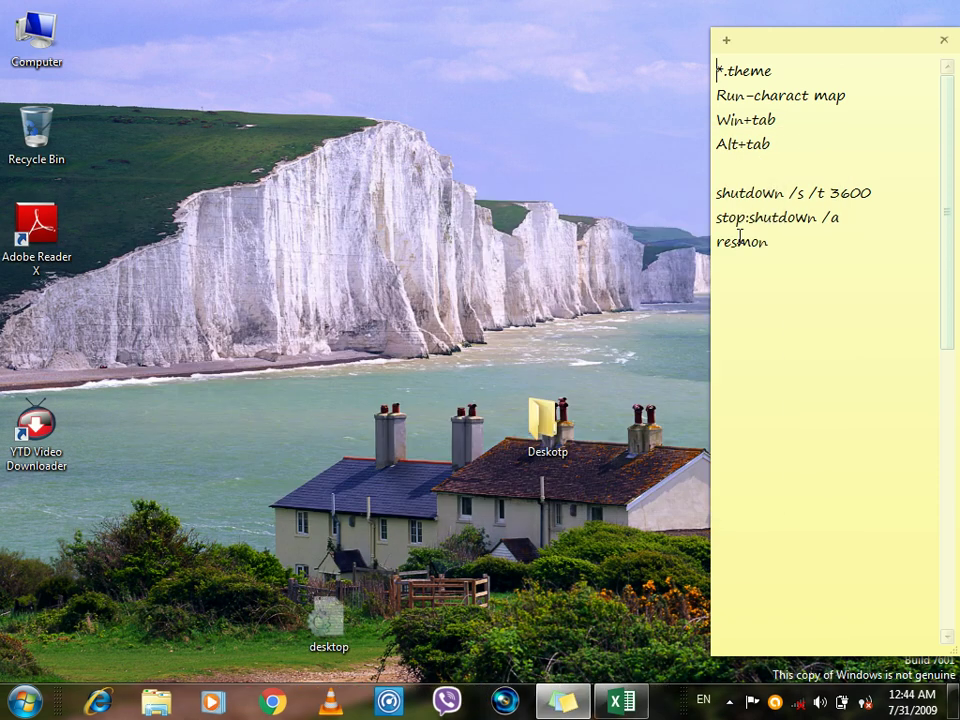
- Bring up the Camtasia Recorder controls from the hidden notification icons
click(730, 704)
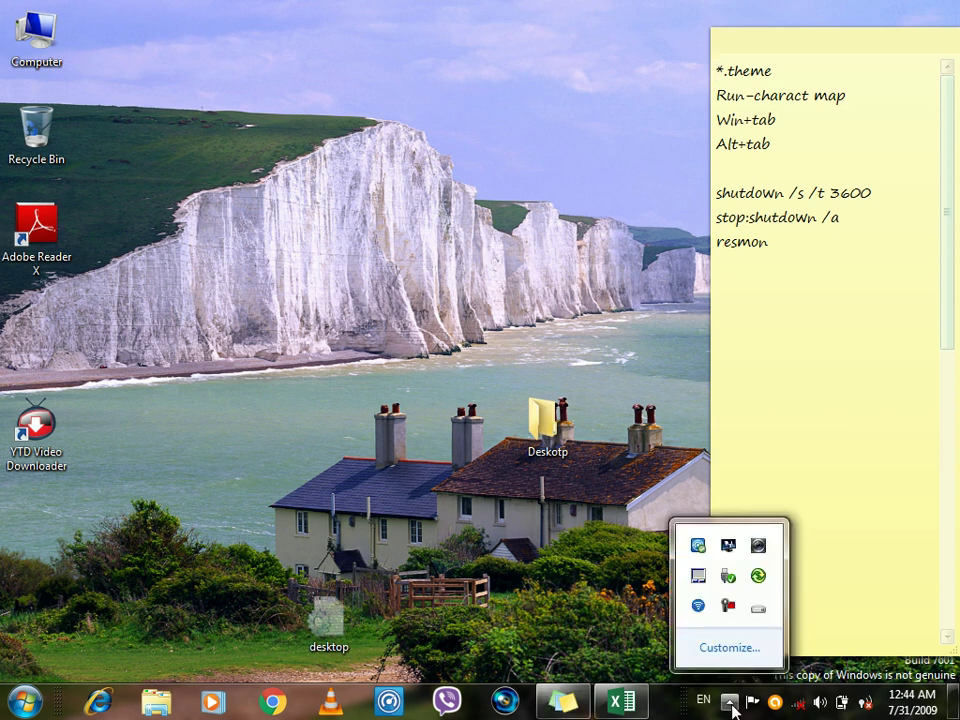
click(729, 607)
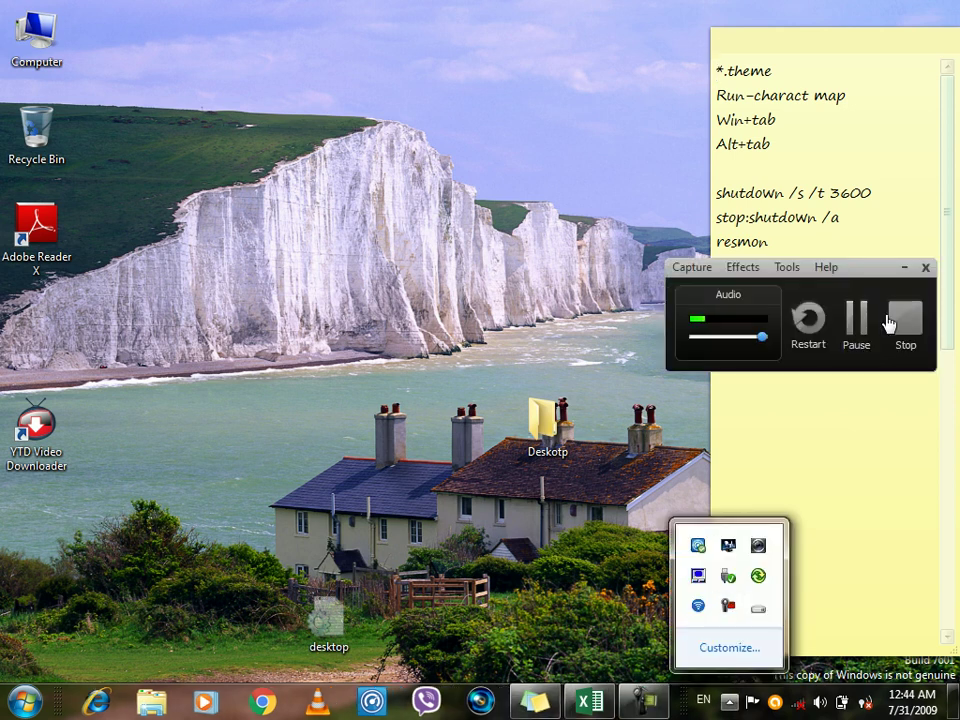